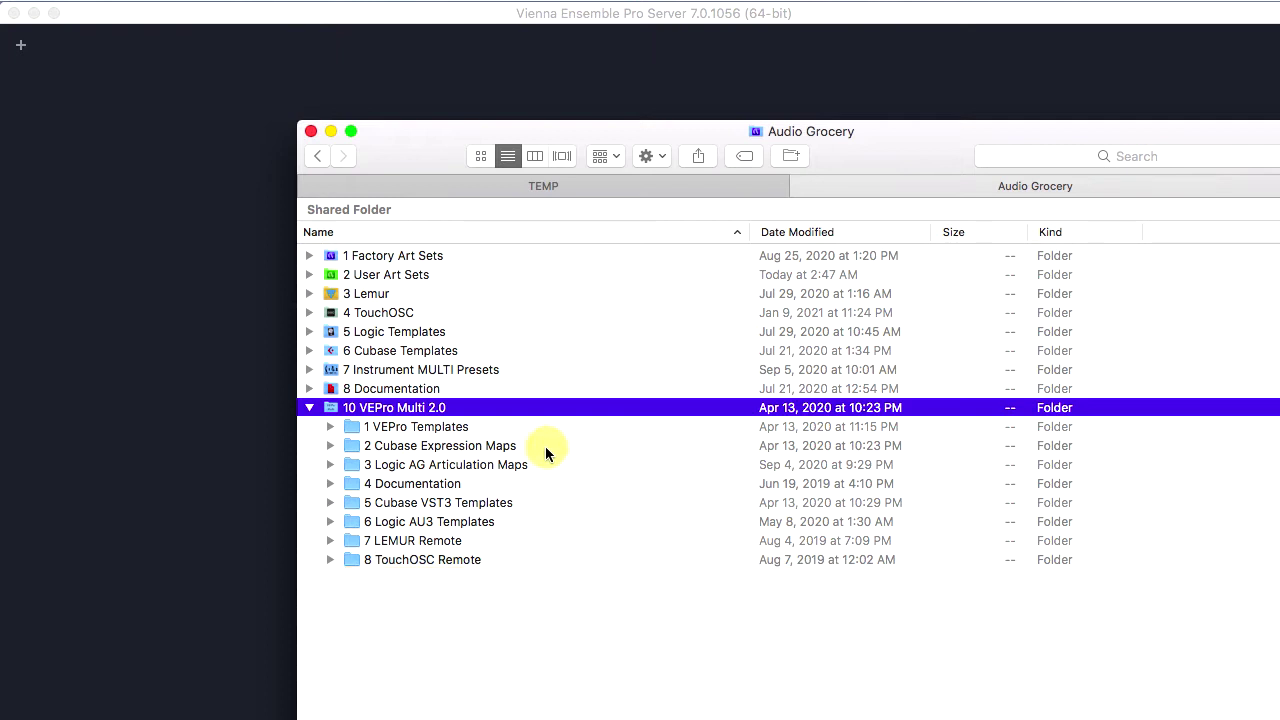
Step: Load the a • K15 - KS.vep64 template from VEPro Templates into the VEP server
{"action": "left_click", "coordinate": [330, 430]}
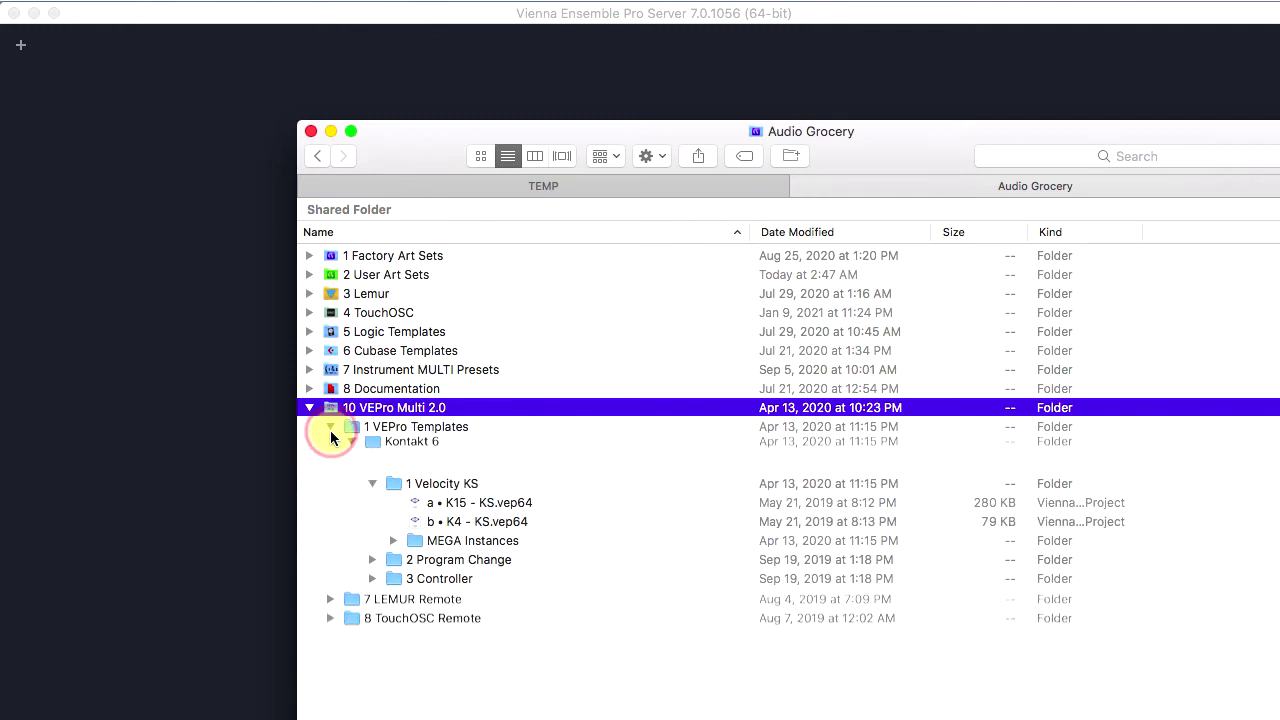
{"action": "left_click_drag", "start_coordinate": [467, 510], "coordinate": [17, 43]}
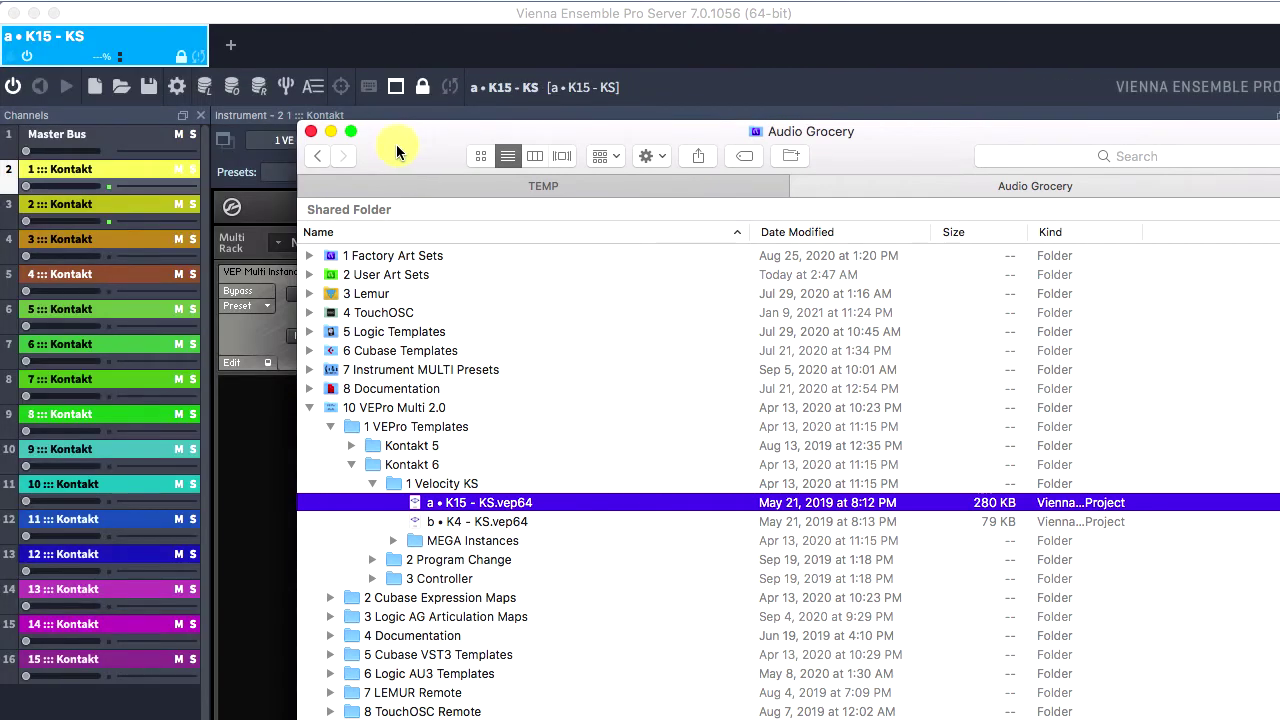
Step: Insert a new Kontakt instrument channel and name it Kontakt 16
{"action": "left_click", "coordinate": [331, 133]}
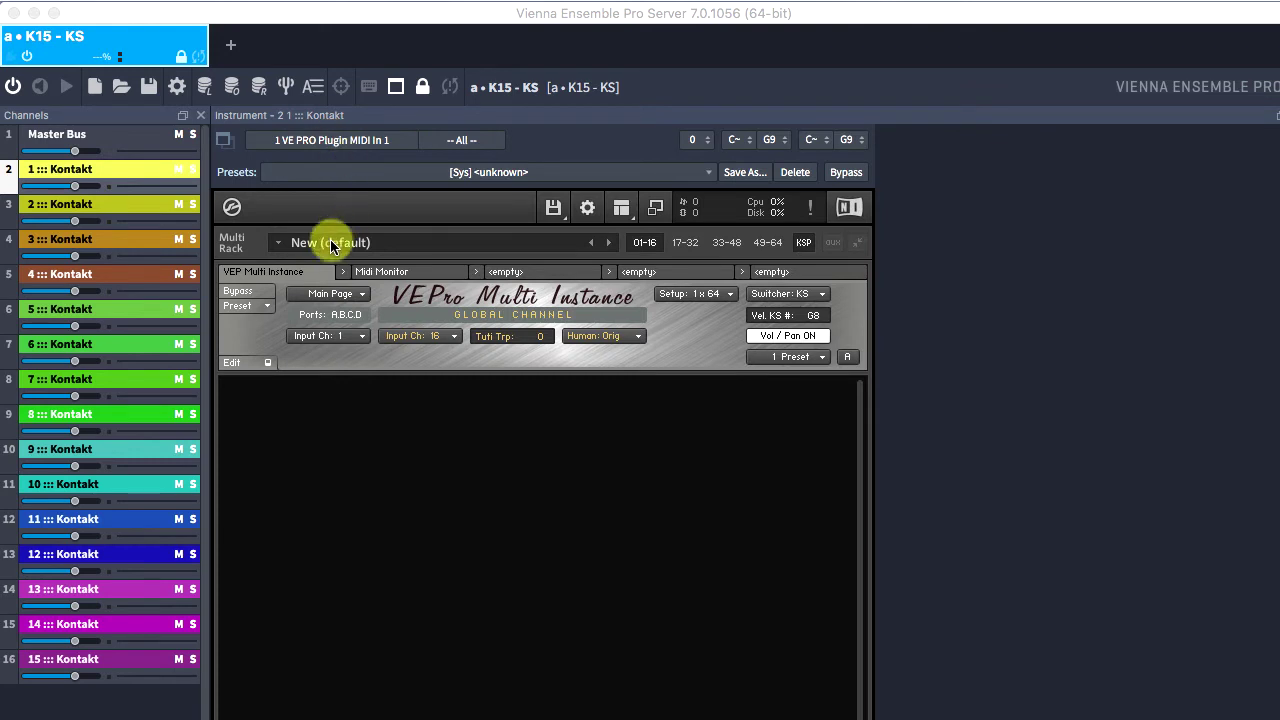
{"action": "key", "text": "Down"}
{"action": "left_click", "coordinate": [107, 673]}
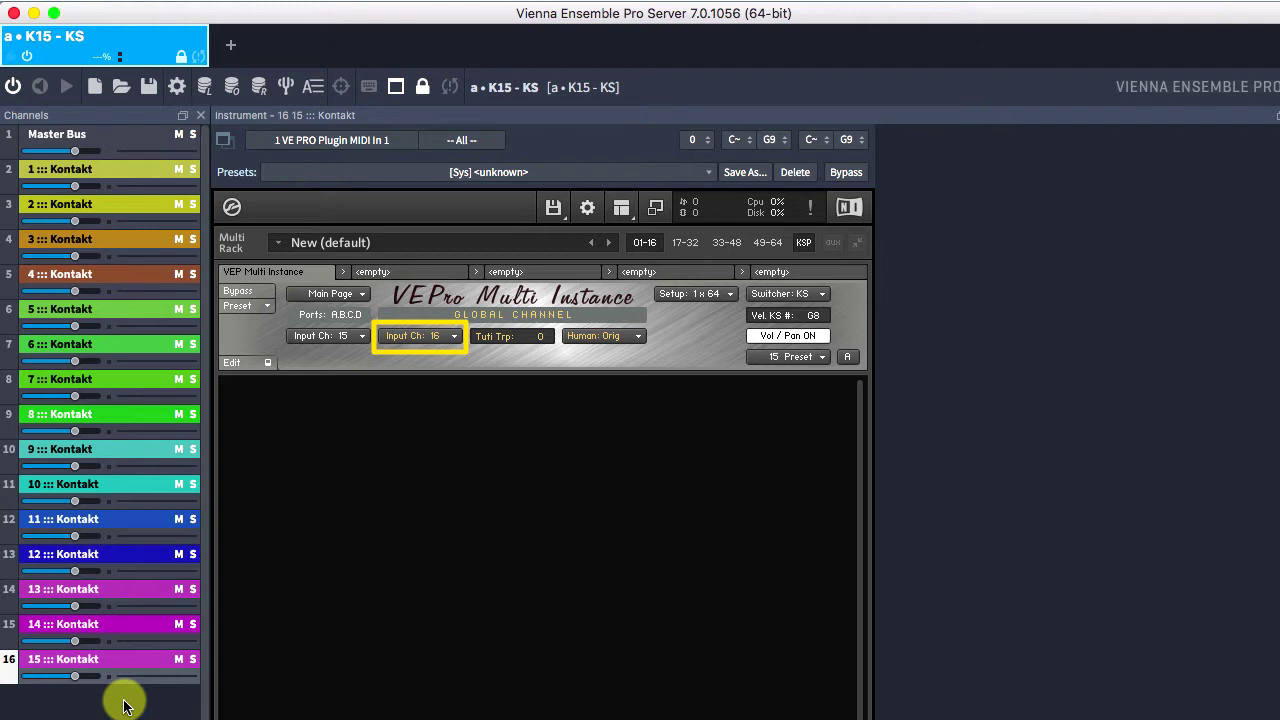
{"action": "right_click", "coordinate": [124, 705]}
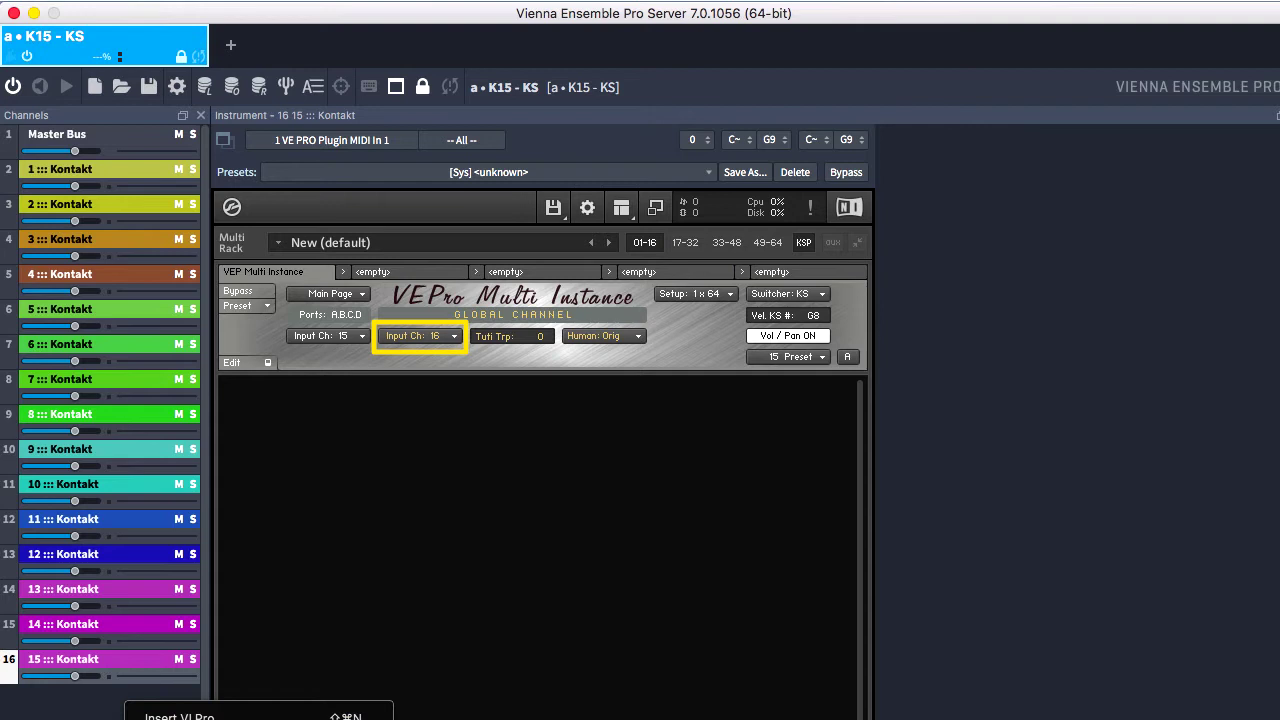
{"action": "left_click", "coordinate": [180, 716]}
{"action": "double_click", "coordinate": [304, 222]}
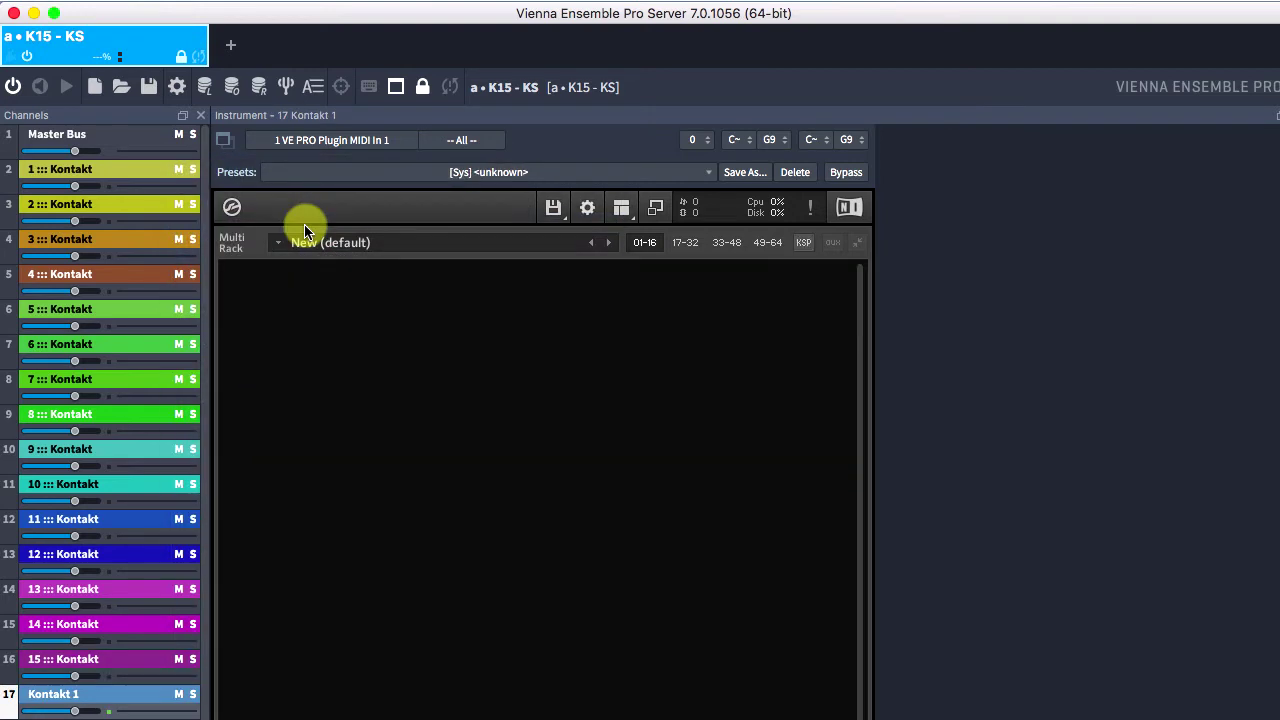
{"action": "left_click", "coordinate": [74, 700]}
{"action": "double_click", "coordinate": [74, 700]}
{"action": "type", "text": "6"}
{"action": "key", "text": "Return"}
Step: Load the VEPro Multi v1.0 script on Kontakt 16, input channel 16, second input off
{"action": "left_click", "coordinate": [803, 243]}
{"action": "left_click", "coordinate": [250, 306]}
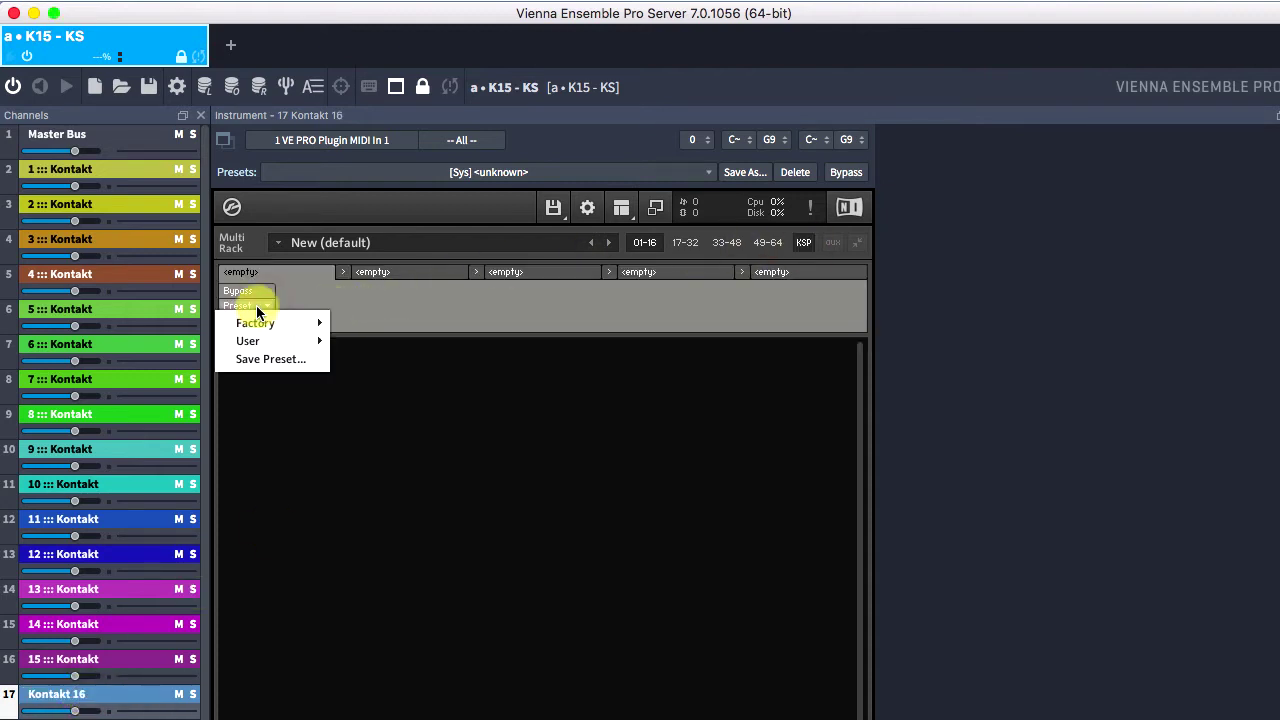
{"action": "mouse_move", "coordinate": [294, 341]}
{"action": "mouse_move", "coordinate": [345, 341]}
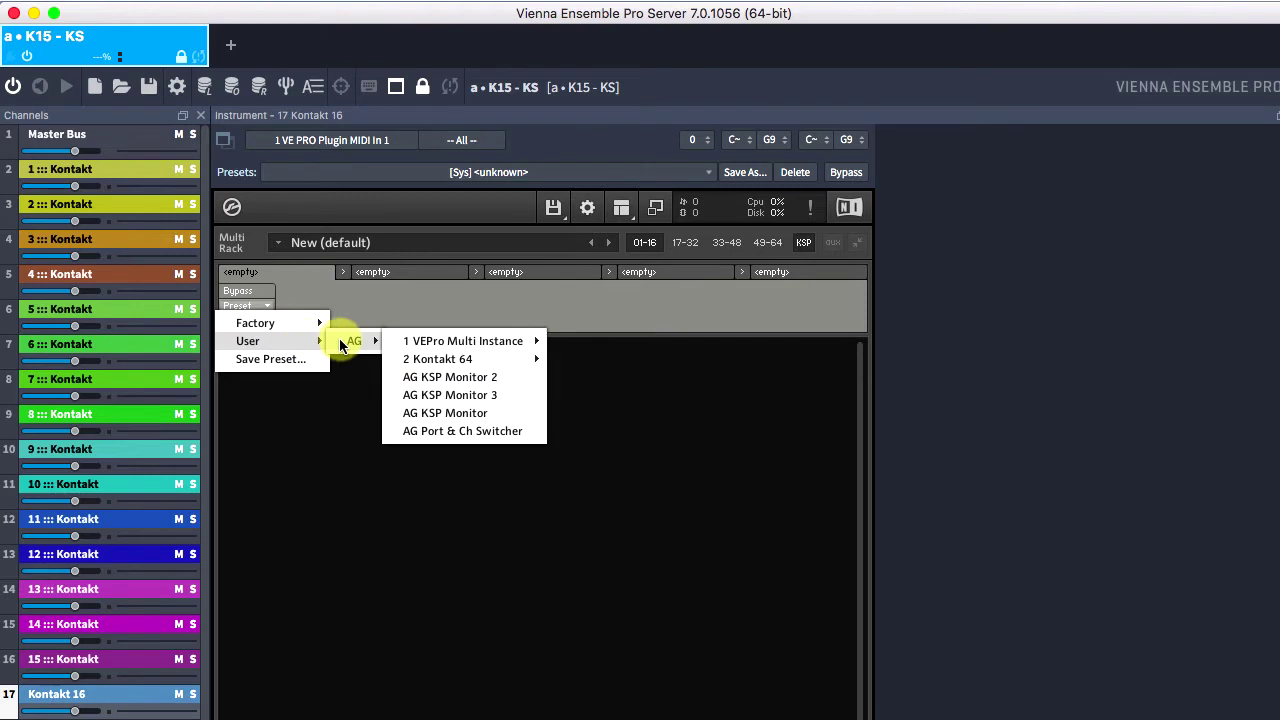
{"action": "mouse_move", "coordinate": [505, 343]}
{"action": "left_click", "coordinate": [587, 344]}
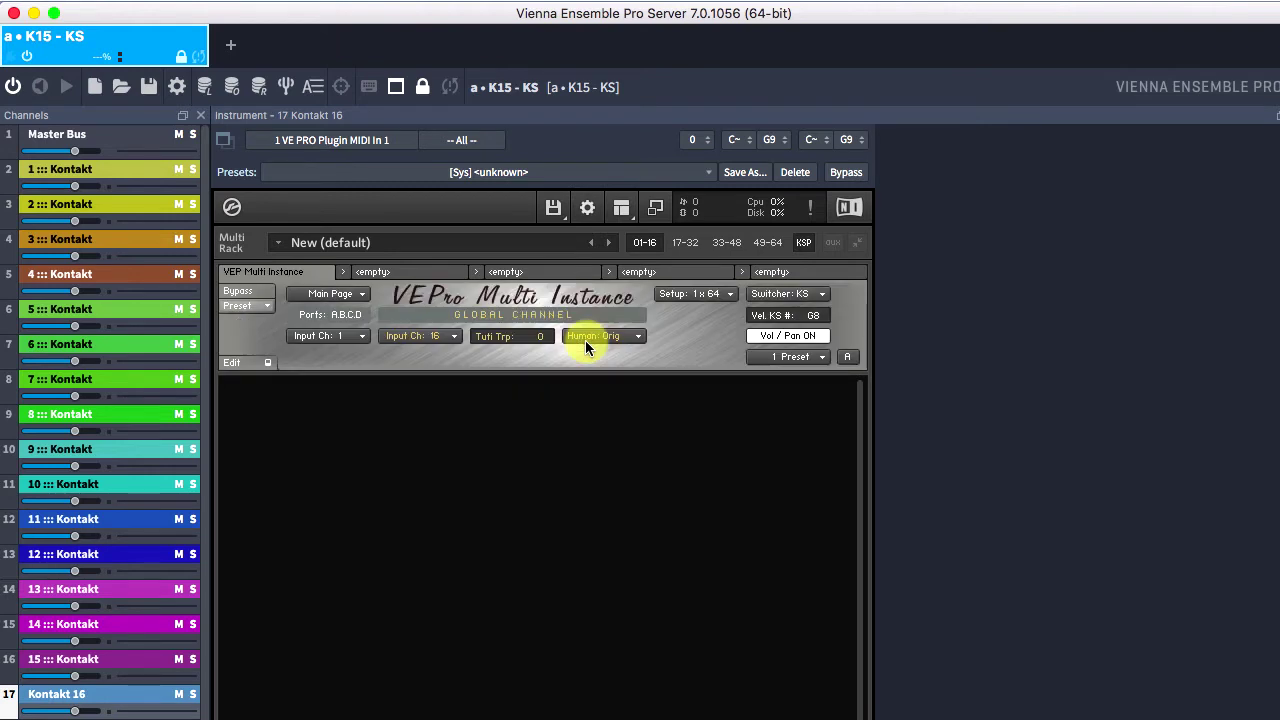
{"action": "left_click", "coordinate": [325, 337]}
{"action": "left_click", "coordinate": [360, 641]}
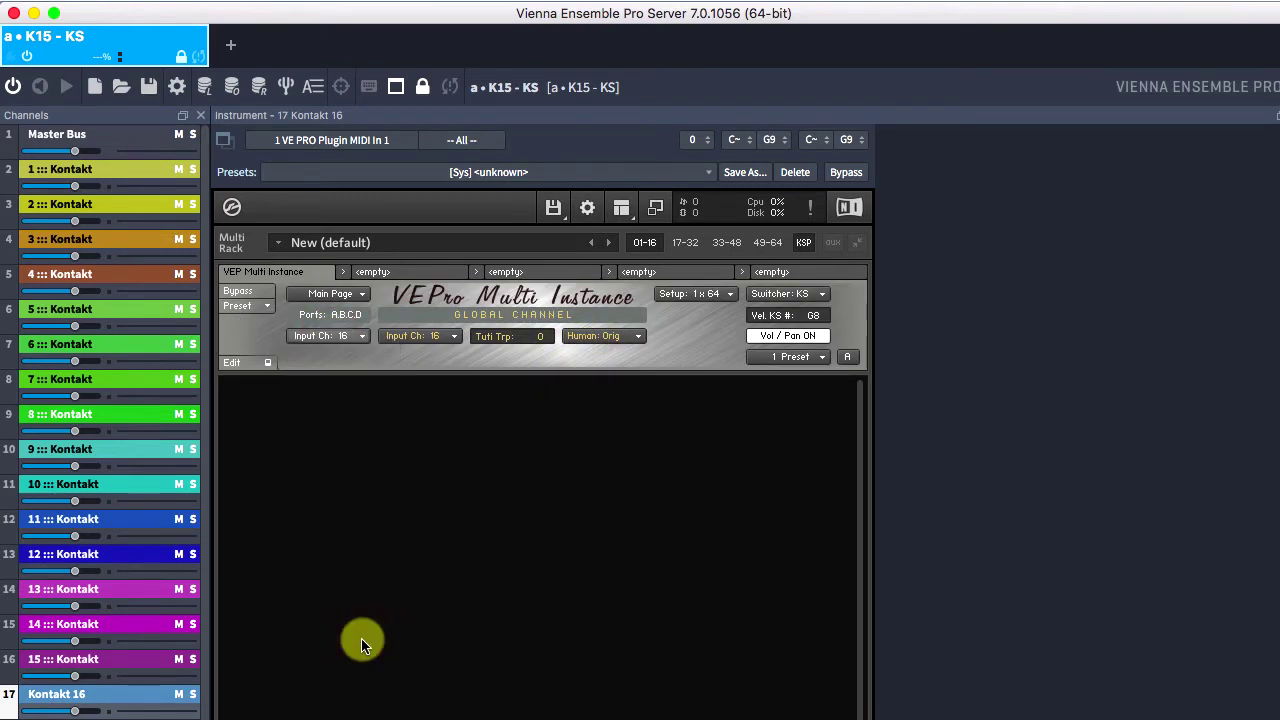
{"action": "left_click", "coordinate": [430, 336]}
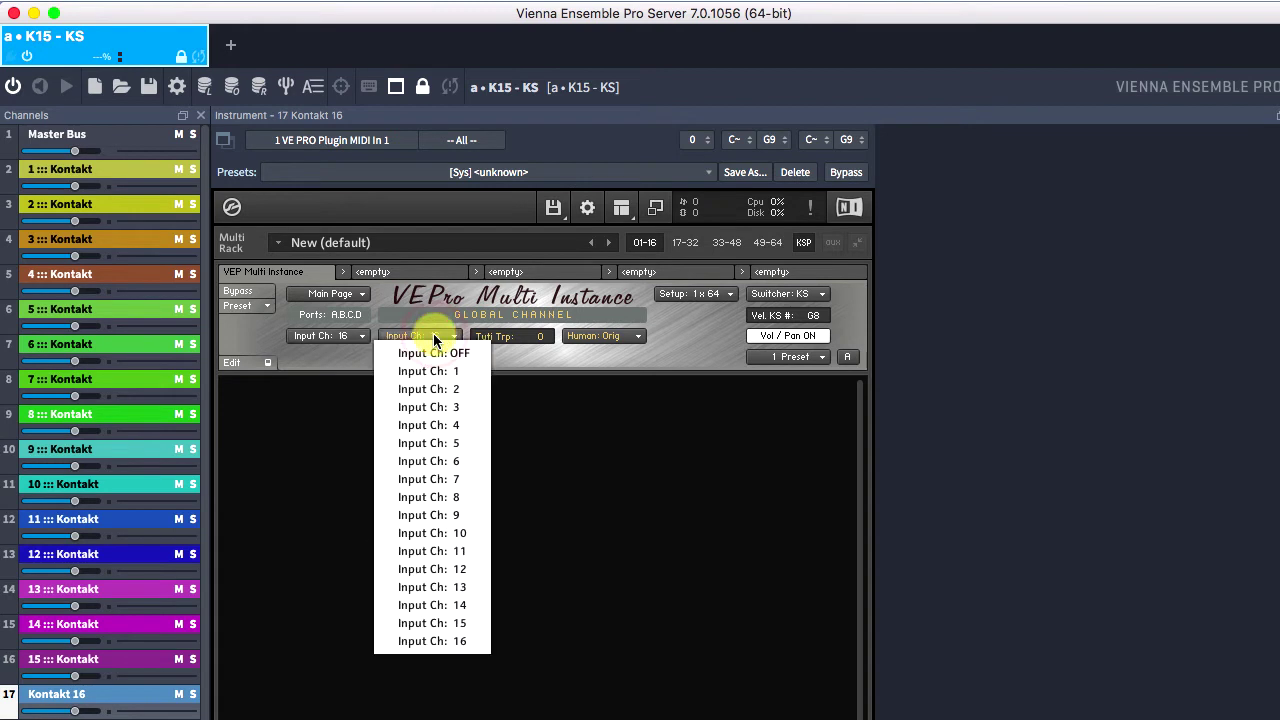
{"action": "left_click", "coordinate": [433, 355]}
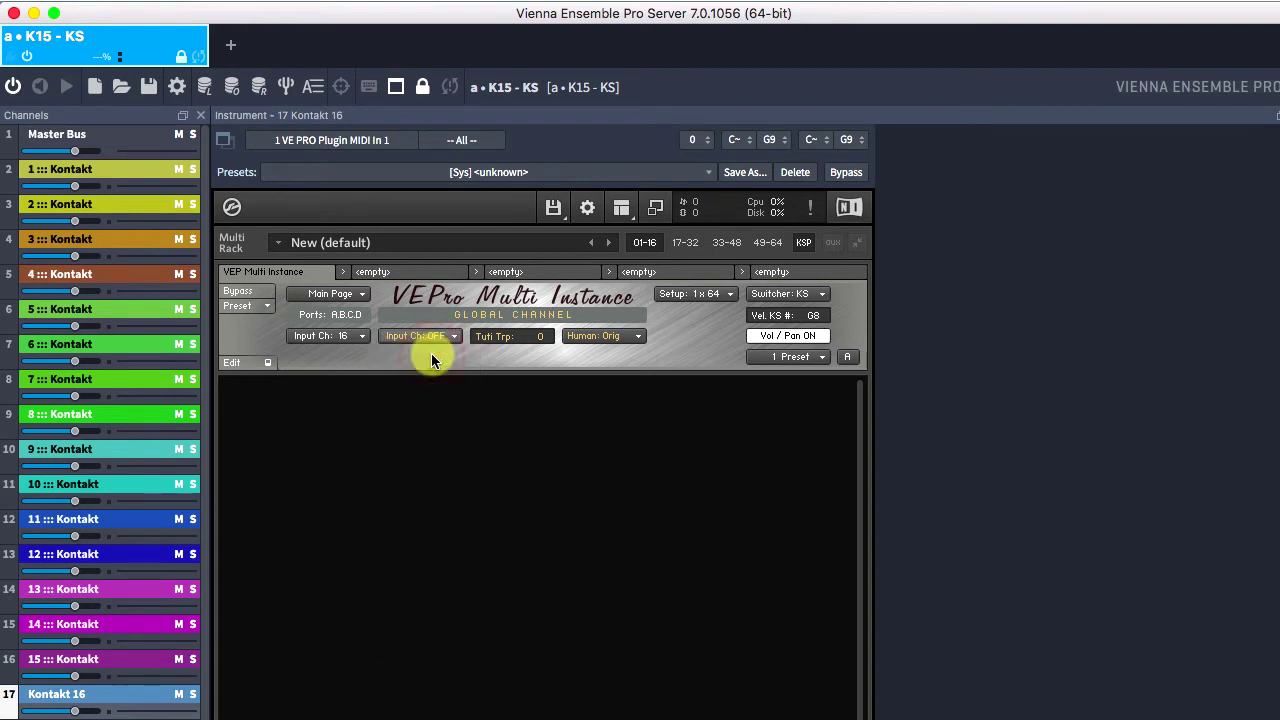
Step: Turn the second input channel OFF on Kontakt channels 15 and 14
{"action": "left_click", "coordinate": [150, 663]}
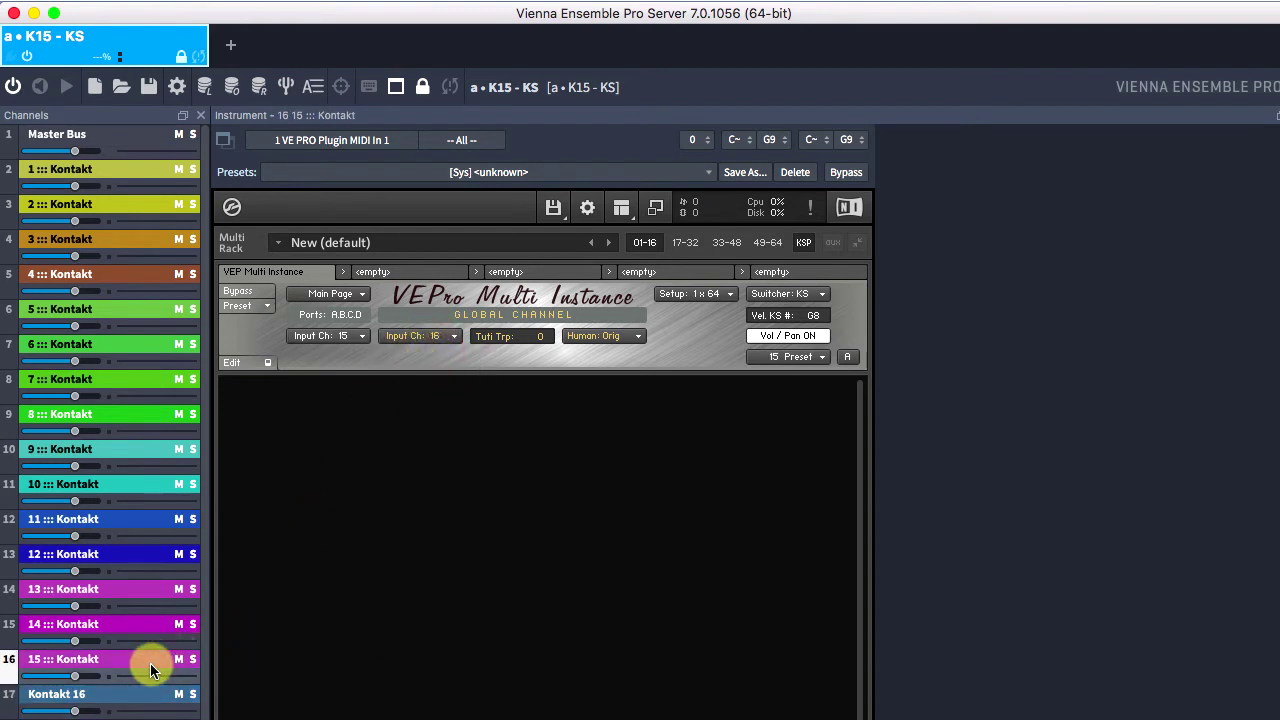
{"action": "left_click", "coordinate": [430, 337]}
{"action": "left_click", "coordinate": [432, 353]}
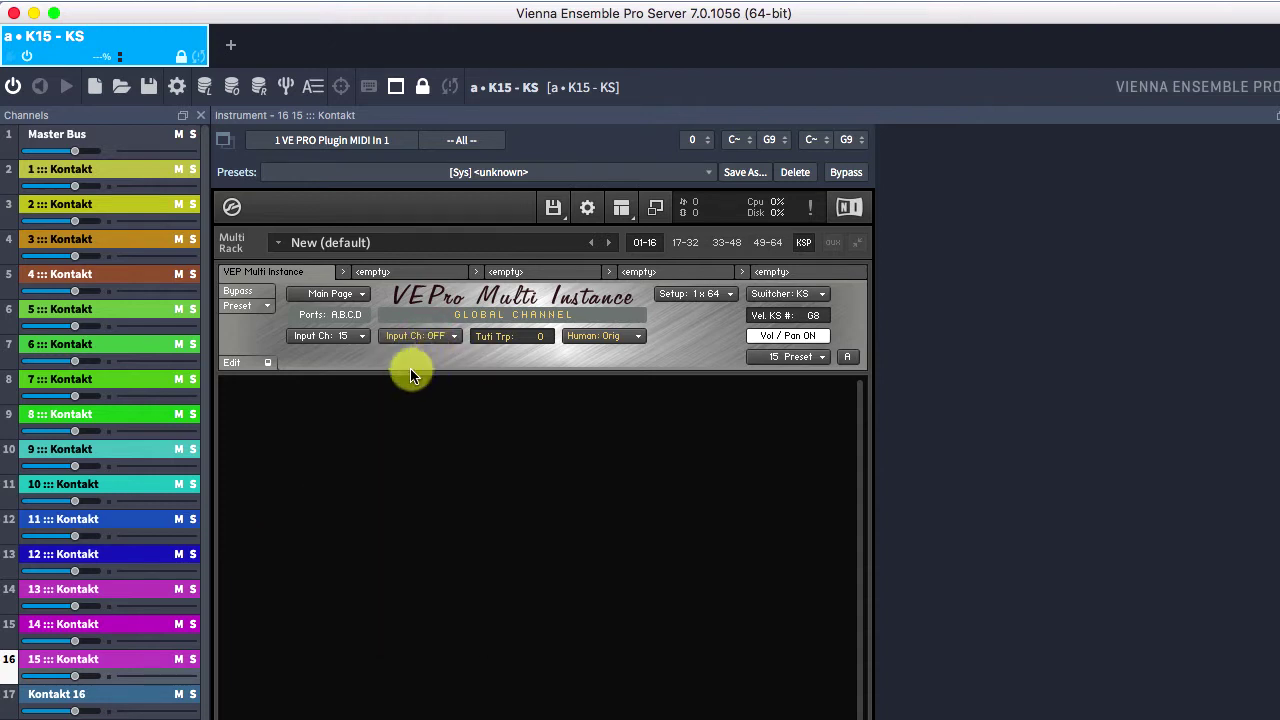
{"action": "left_click", "coordinate": [144, 622]}
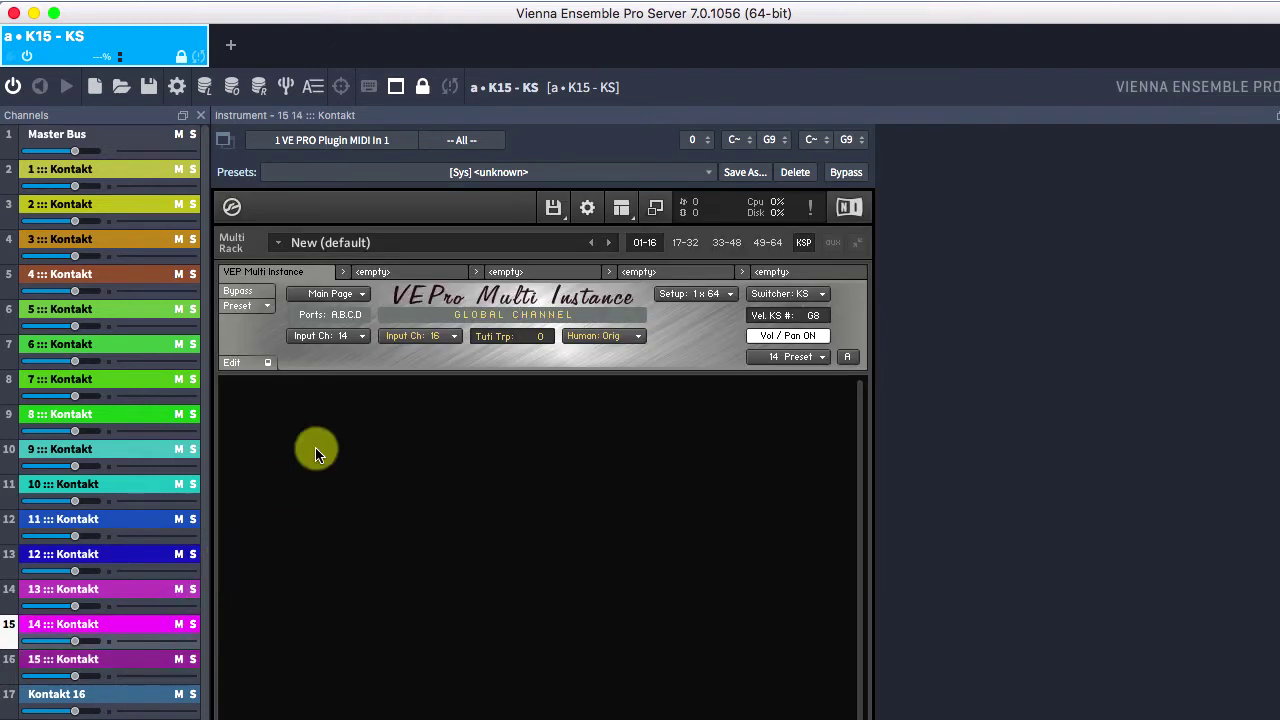
{"action": "left_click", "coordinate": [431, 336]}
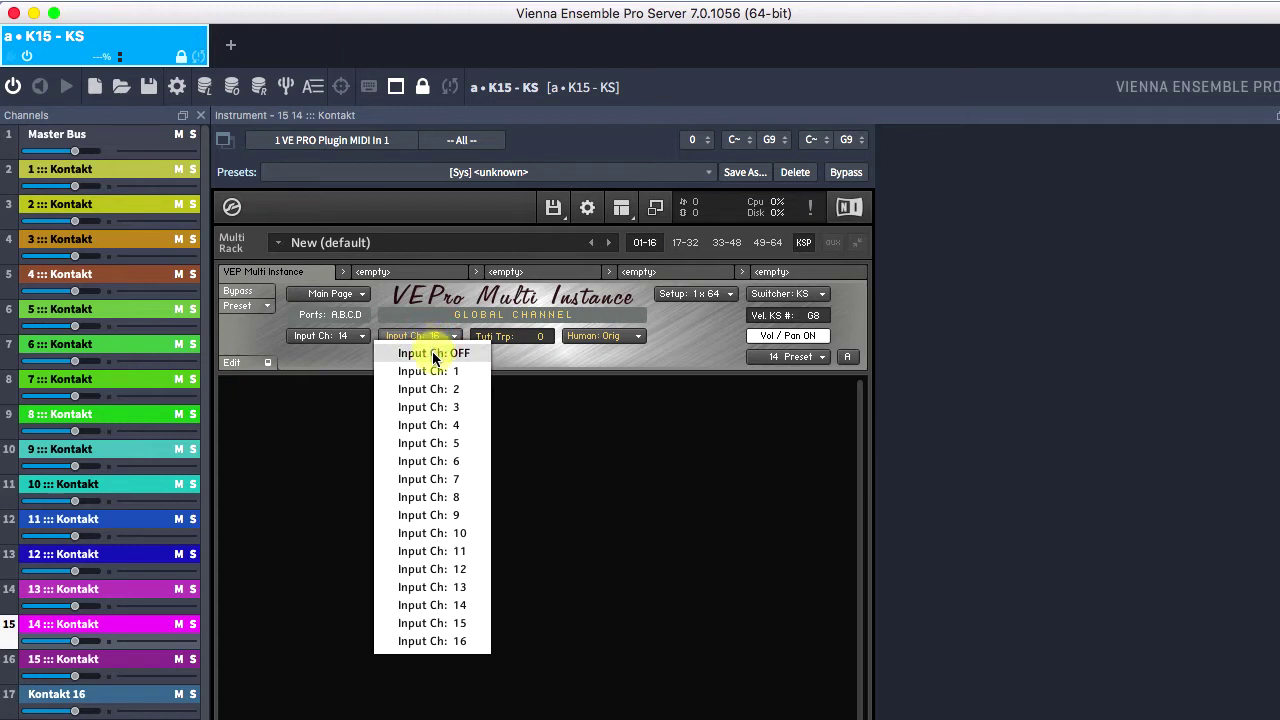
{"action": "left_click", "coordinate": [430, 349]}
Step: Rename the server instance to STRINGS ALL
{"action": "double_click", "coordinate": [78, 38]}
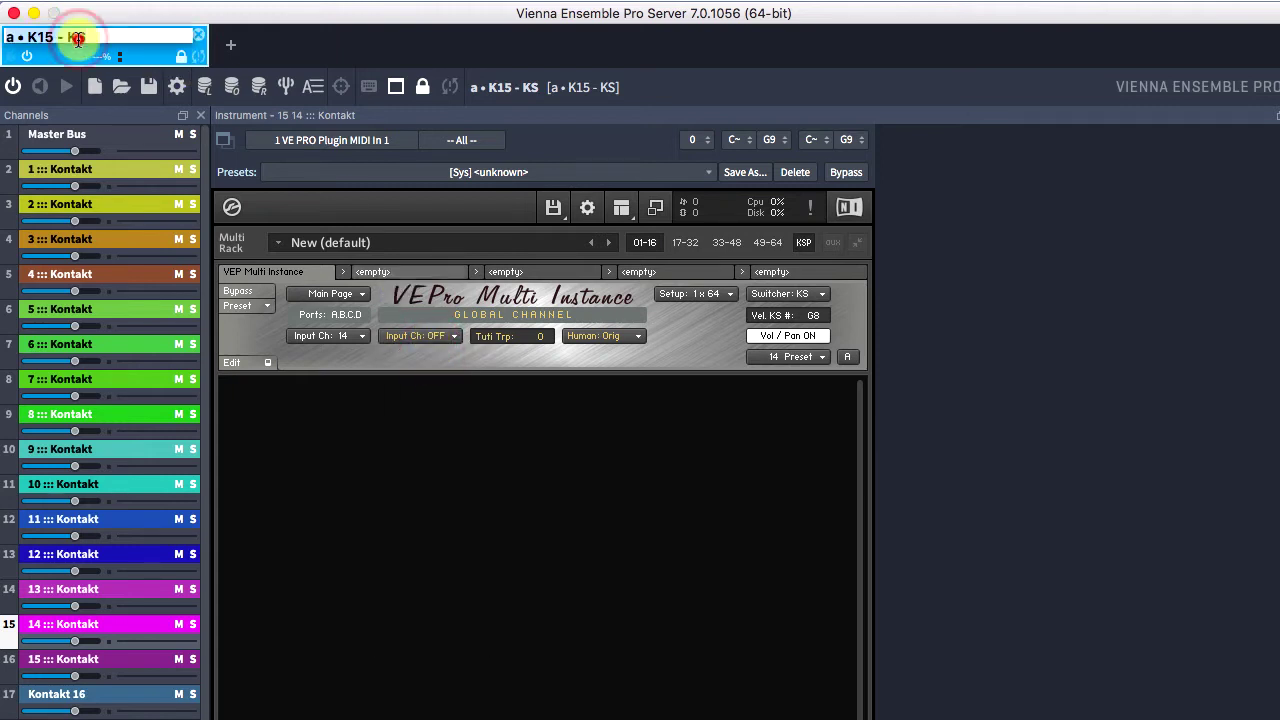
{"action": "type", "text": "ST"}
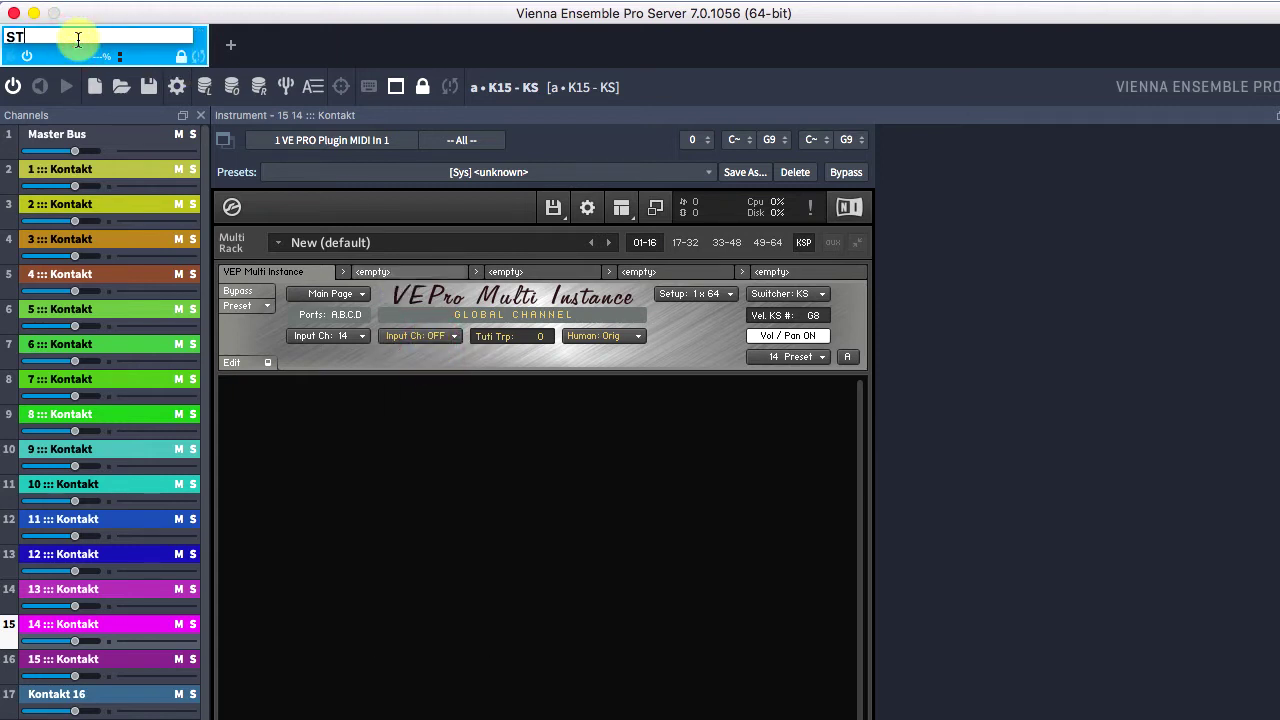
{"action": "type", "text": "RINGS ALL"}
{"action": "key", "text": "Return"}
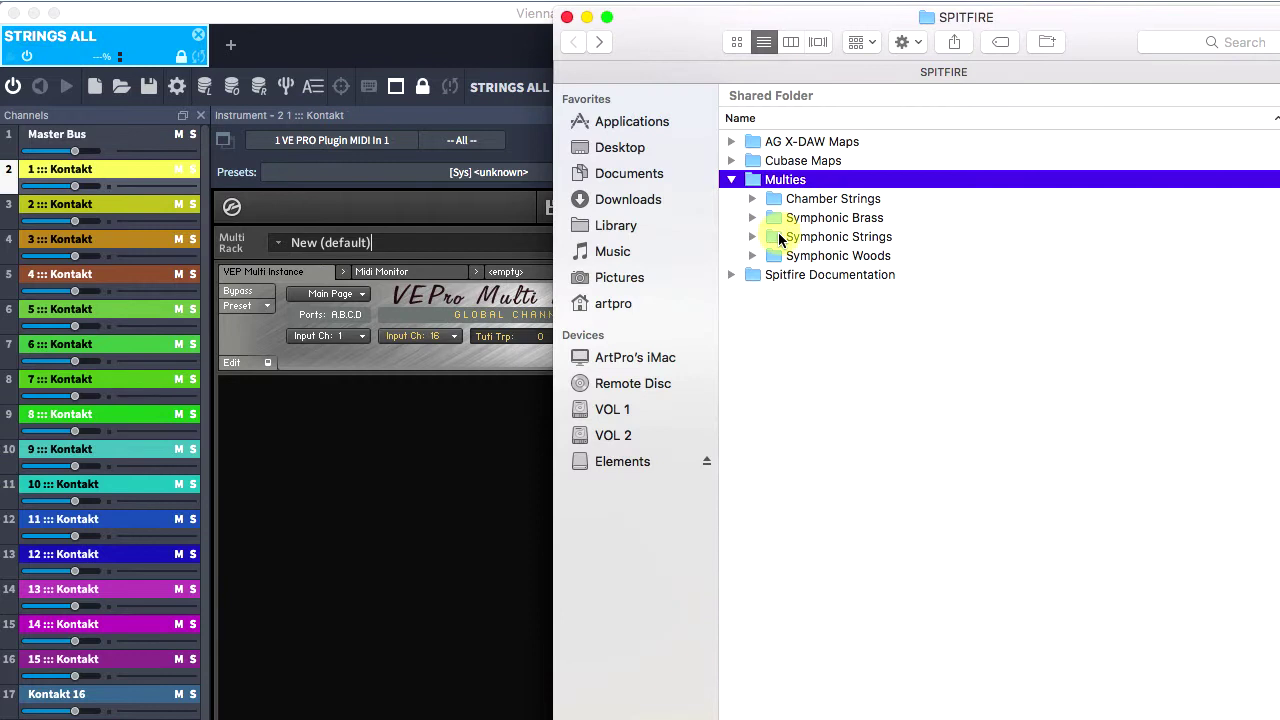
Step: Load V1 Individual.nkm from Symphonic Strings > a - V1 into Kontakt, replacing the current multi
{"action": "left_click", "coordinate": [778, 237]}
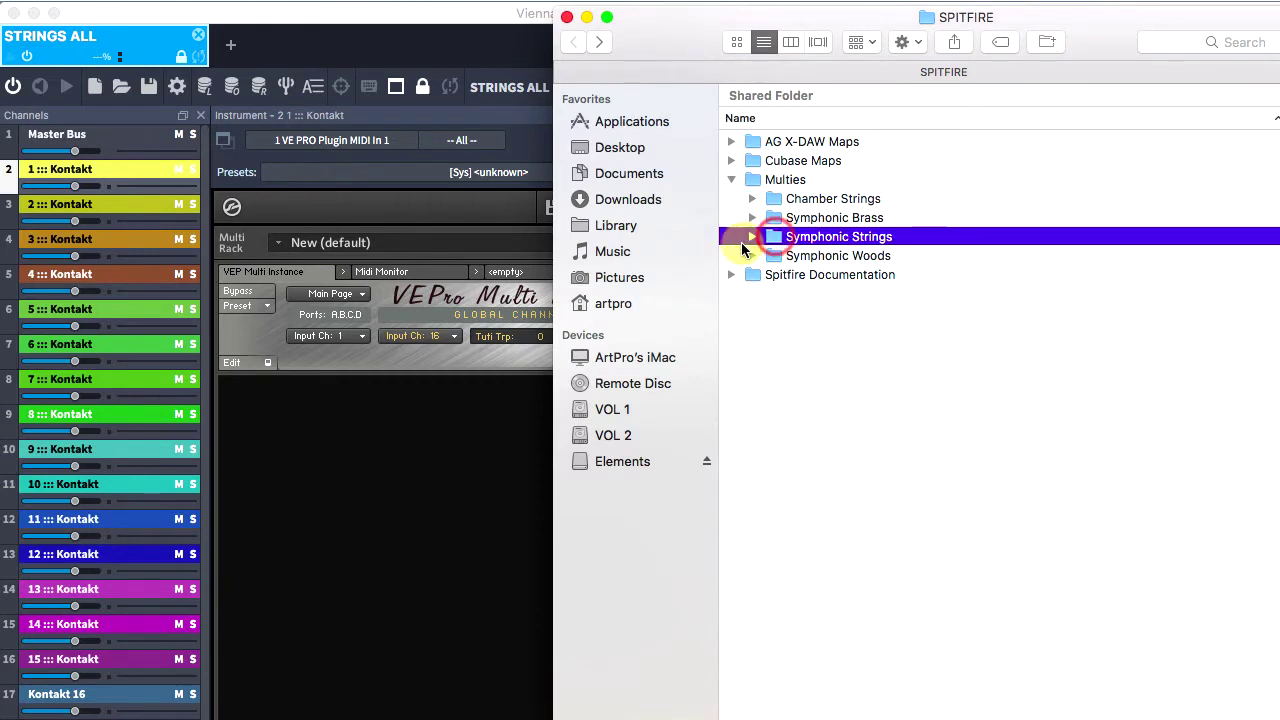
{"action": "left_click", "coordinate": [752, 237]}
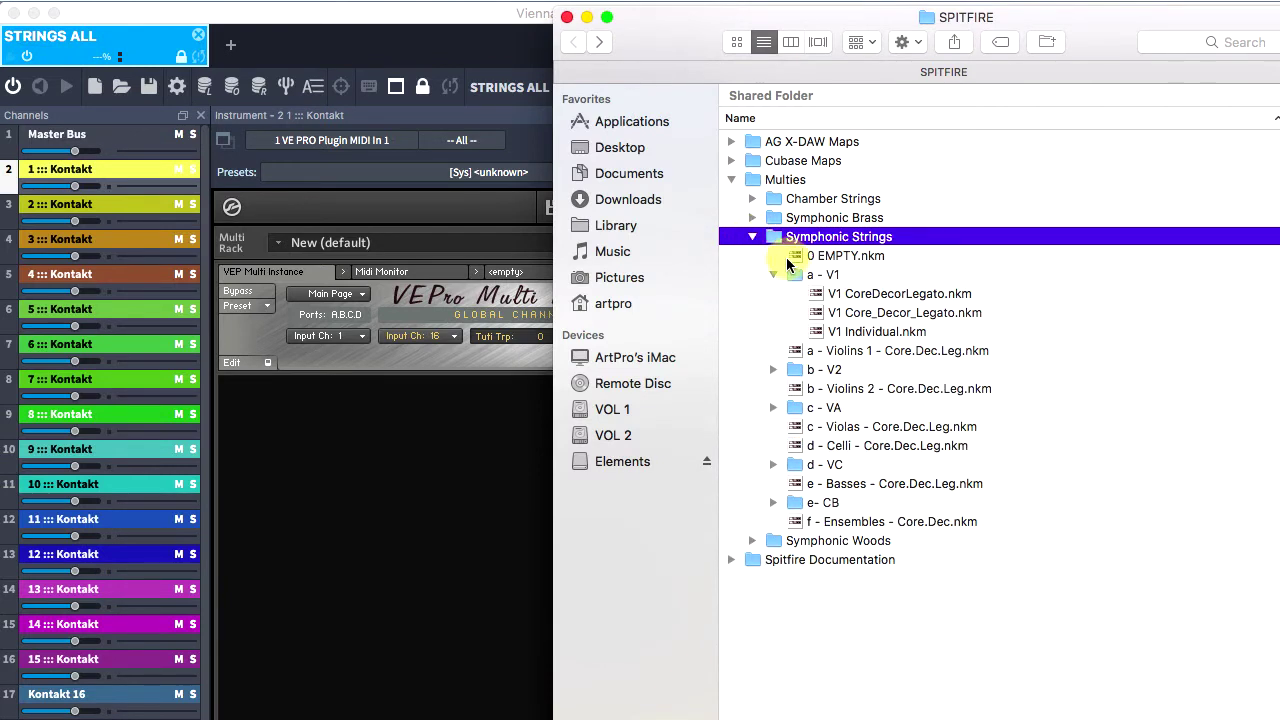
{"action": "left_click", "coordinate": [792, 276]}
{"action": "left_click", "coordinate": [873, 336]}
{"action": "left_click_drag", "start_coordinate": [873, 336], "coordinate": [463, 468]}
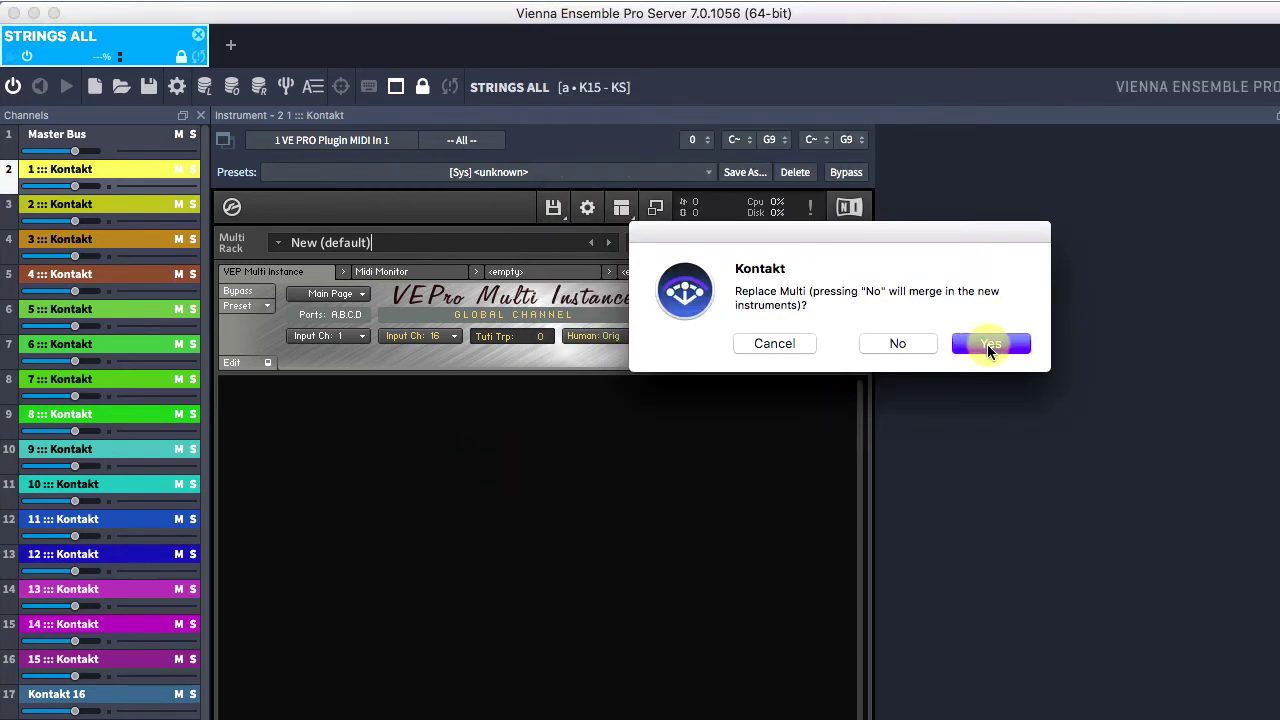
{"action": "left_click", "coordinate": [987, 344]}
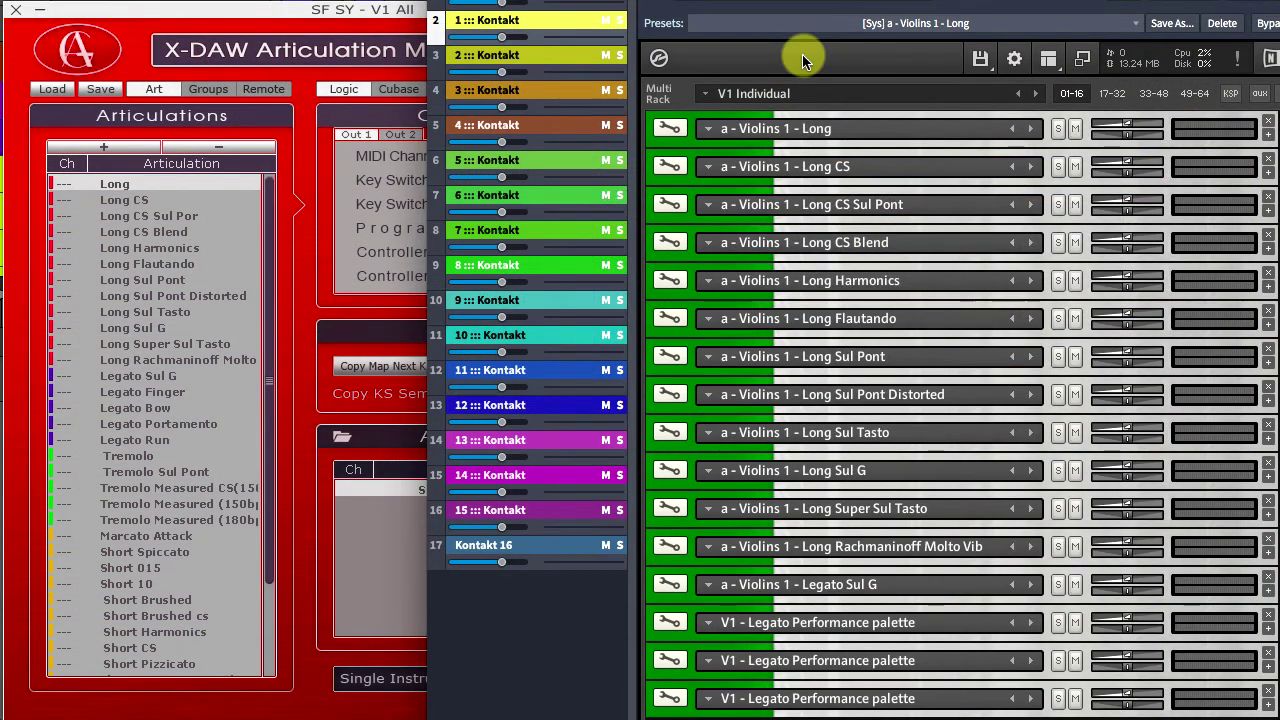
Step: Browse Kontakt rack pages 17–32 and 33–48, return to 1–16, and expand the instrument headers
{"action": "left_click", "coordinate": [1110, 93]}
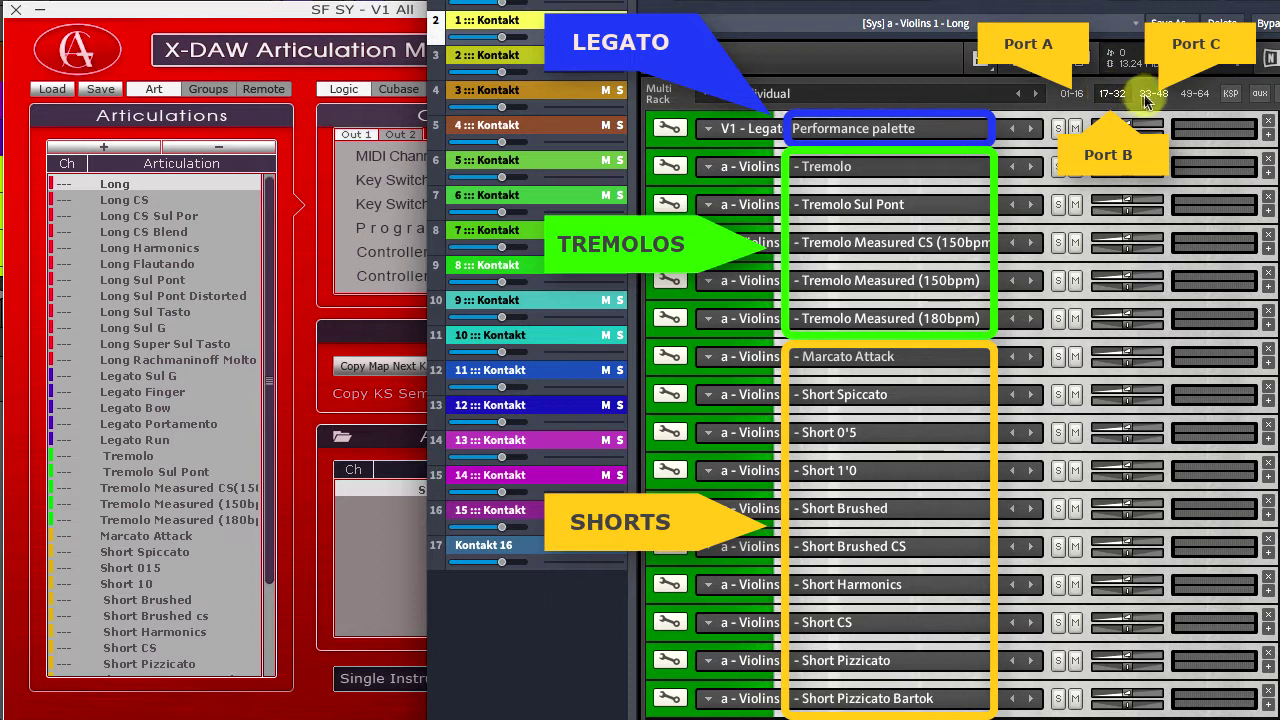
{"action": "left_click", "coordinate": [1151, 93]}
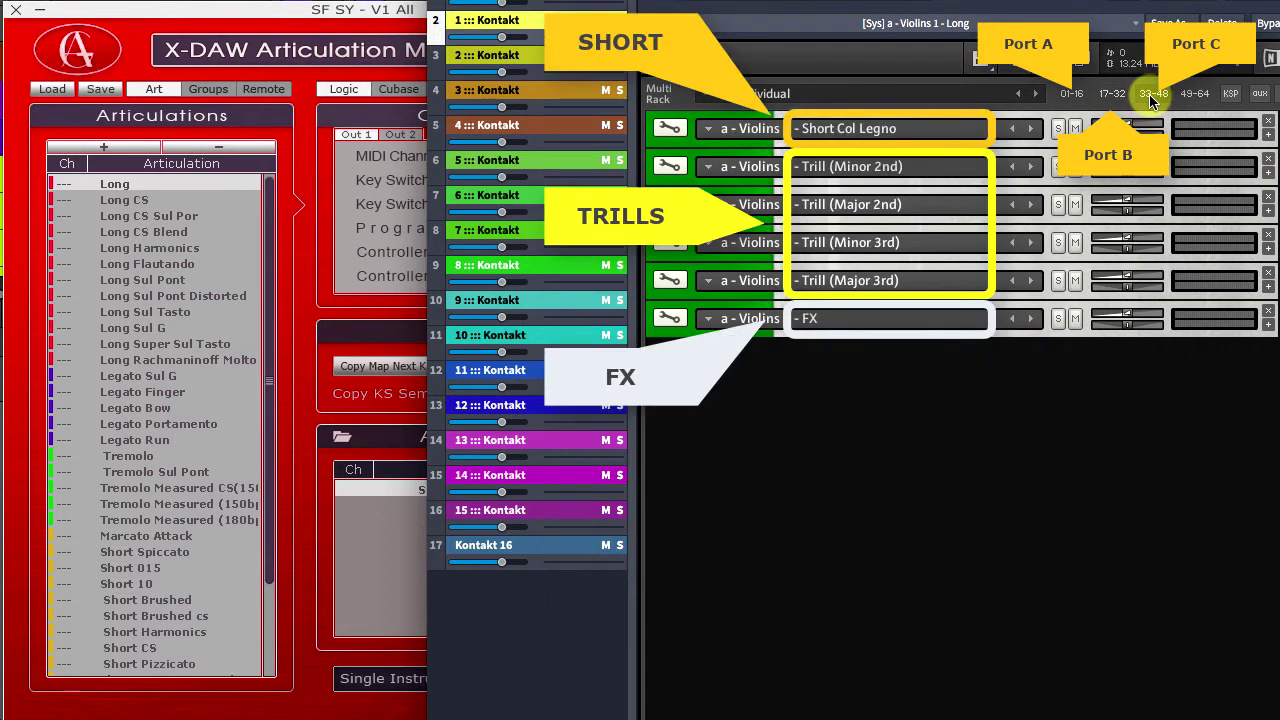
{"action": "left_click", "coordinate": [1072, 94]}
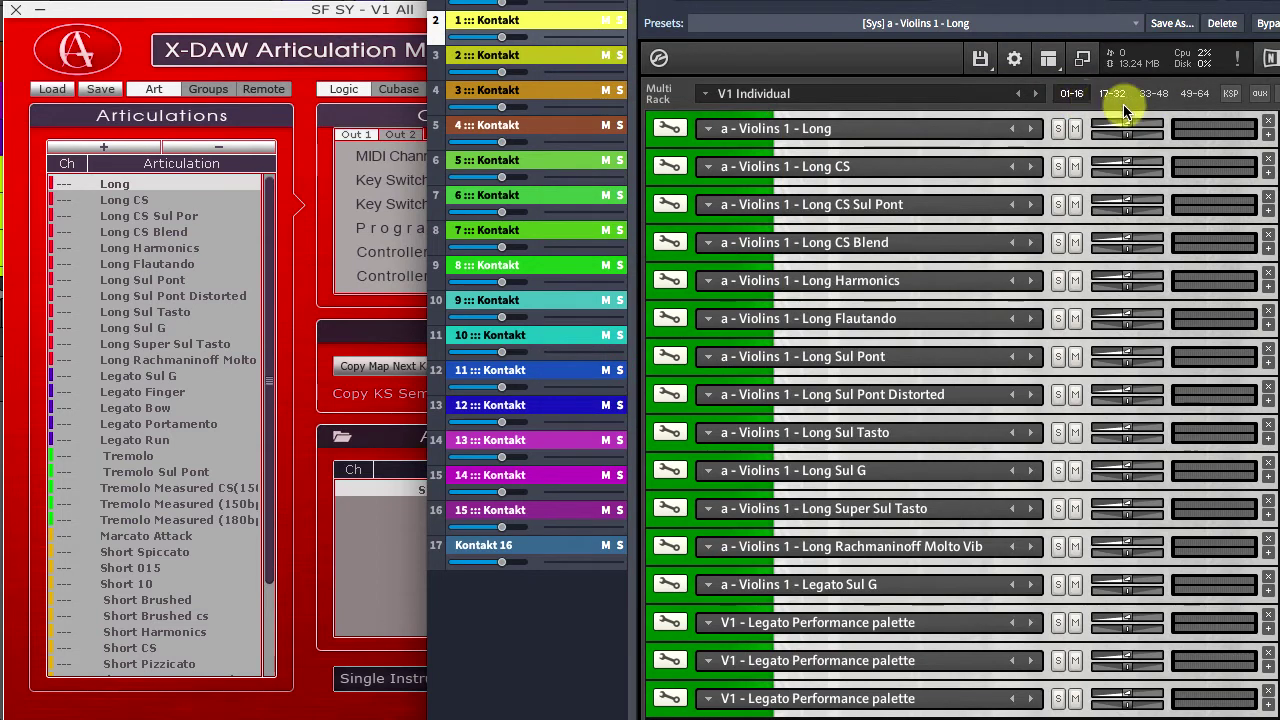
{"action": "left_click", "coordinate": [1276, 96]}
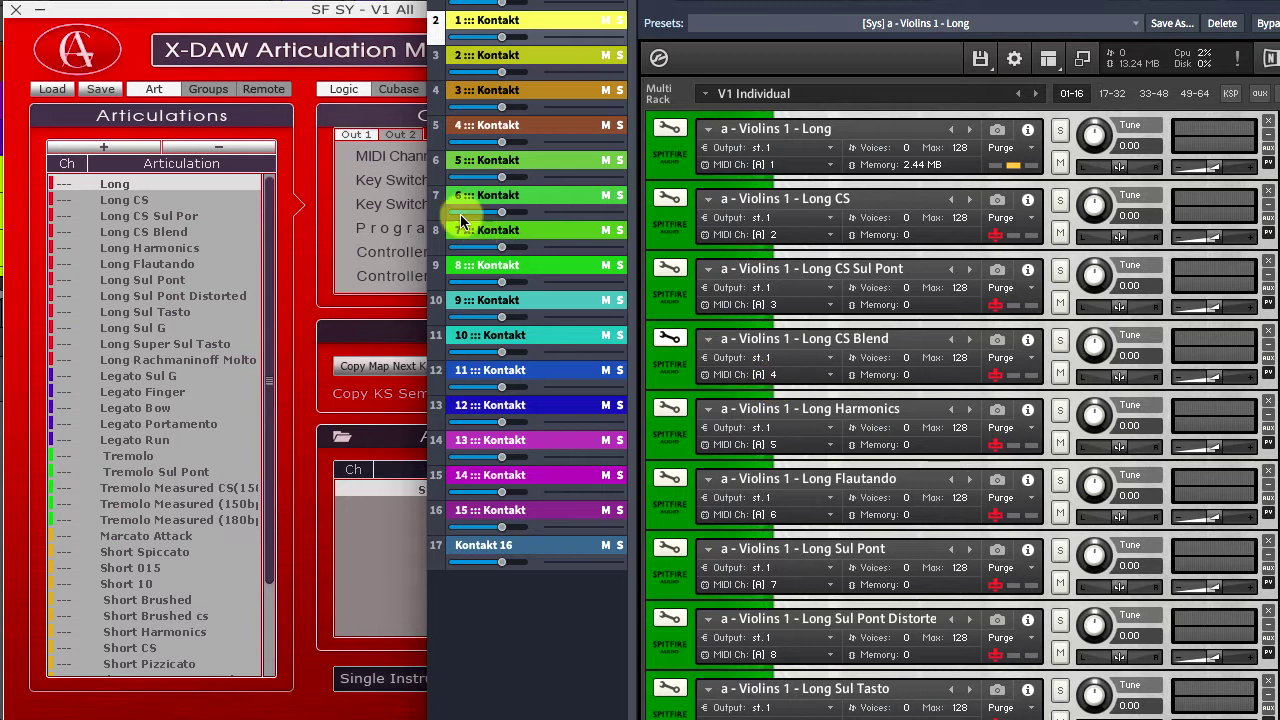
{"action": "left_click", "coordinate": [312, 138]}
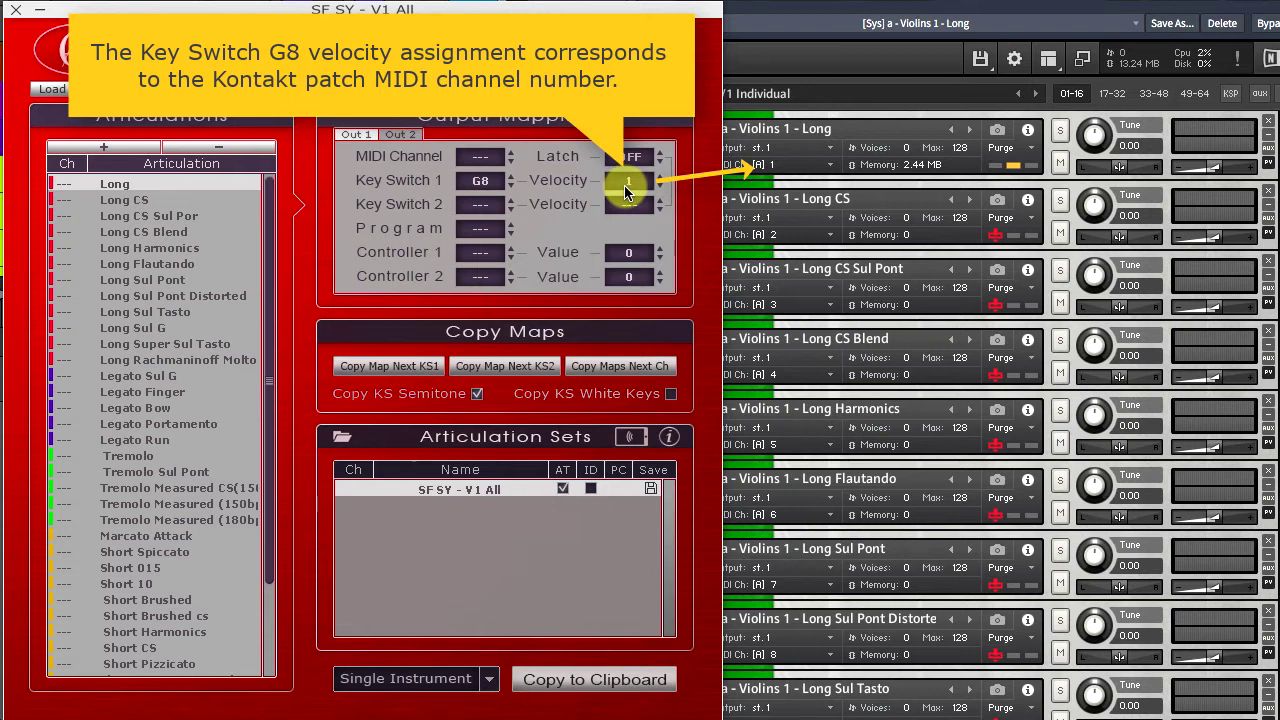
Step: Review key switch mappings for Long CS, Sul Pont, Blend and Legato Finger across KS1/KS2 views
{"action": "left_click", "coordinate": [135, 207]}
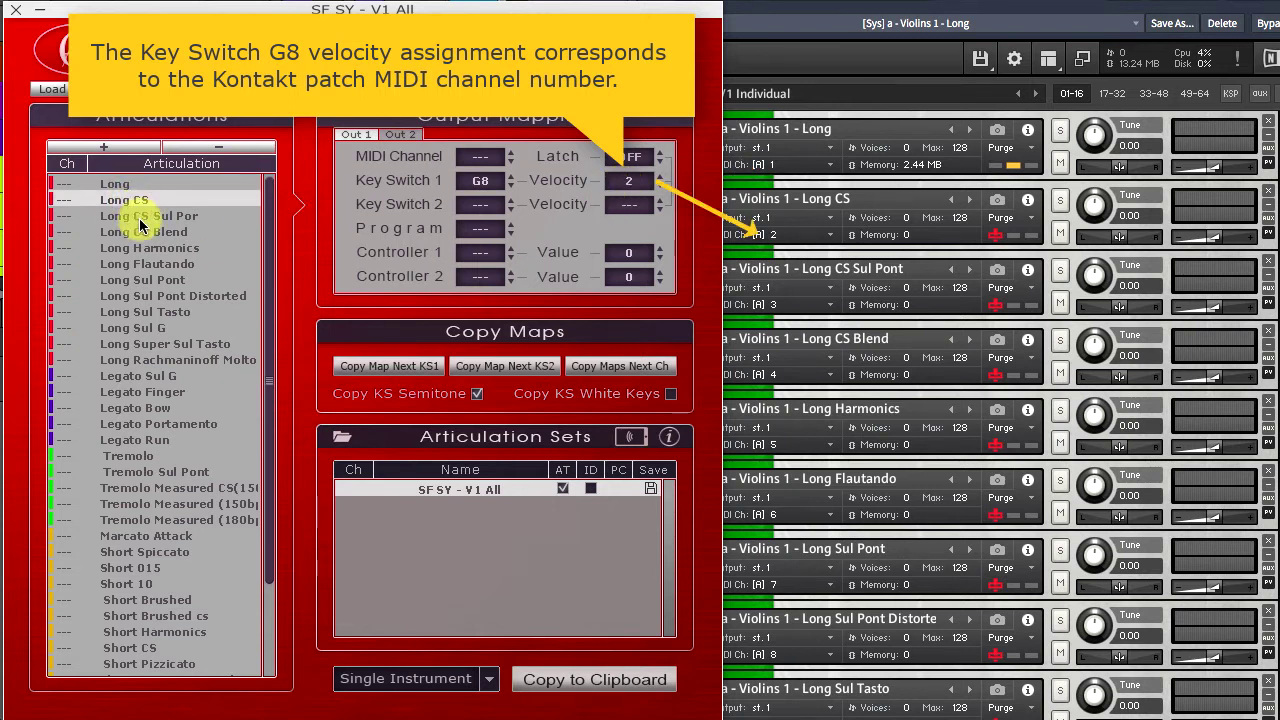
{"action": "left_click", "coordinate": [140, 220]}
{"action": "left_click", "coordinate": [143, 233]}
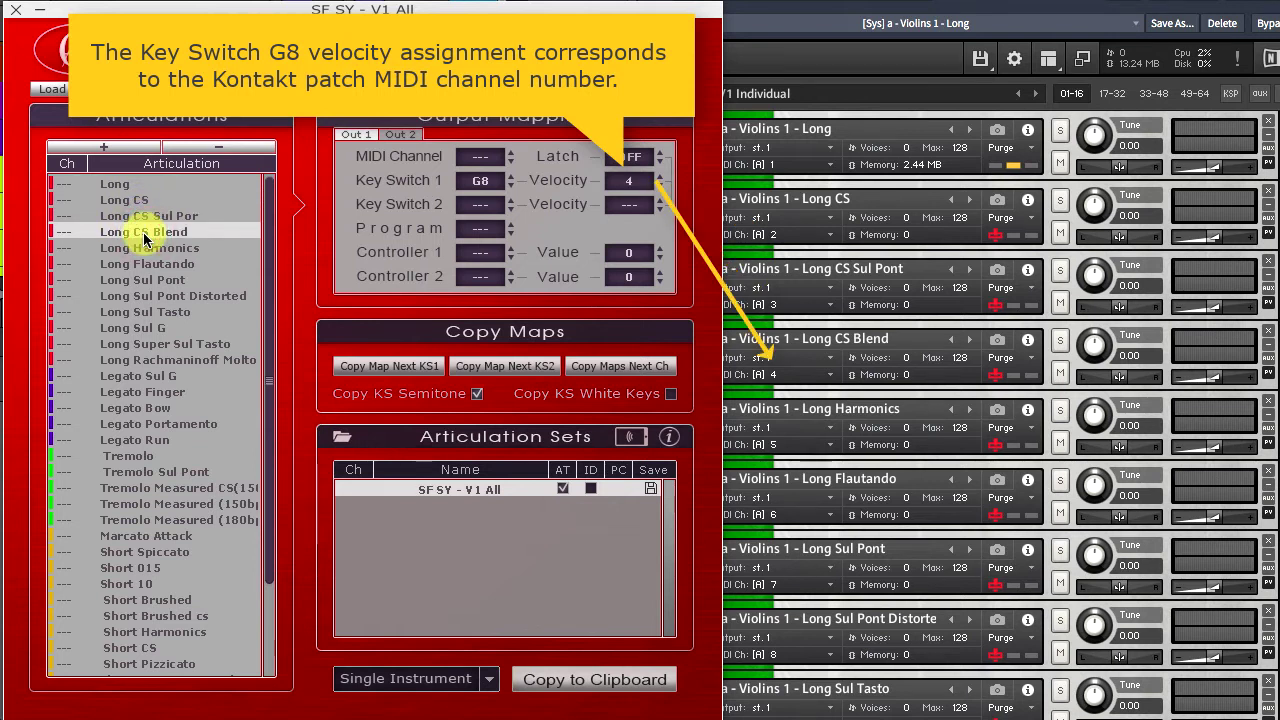
{"action": "left_click", "coordinate": [68, 164]}
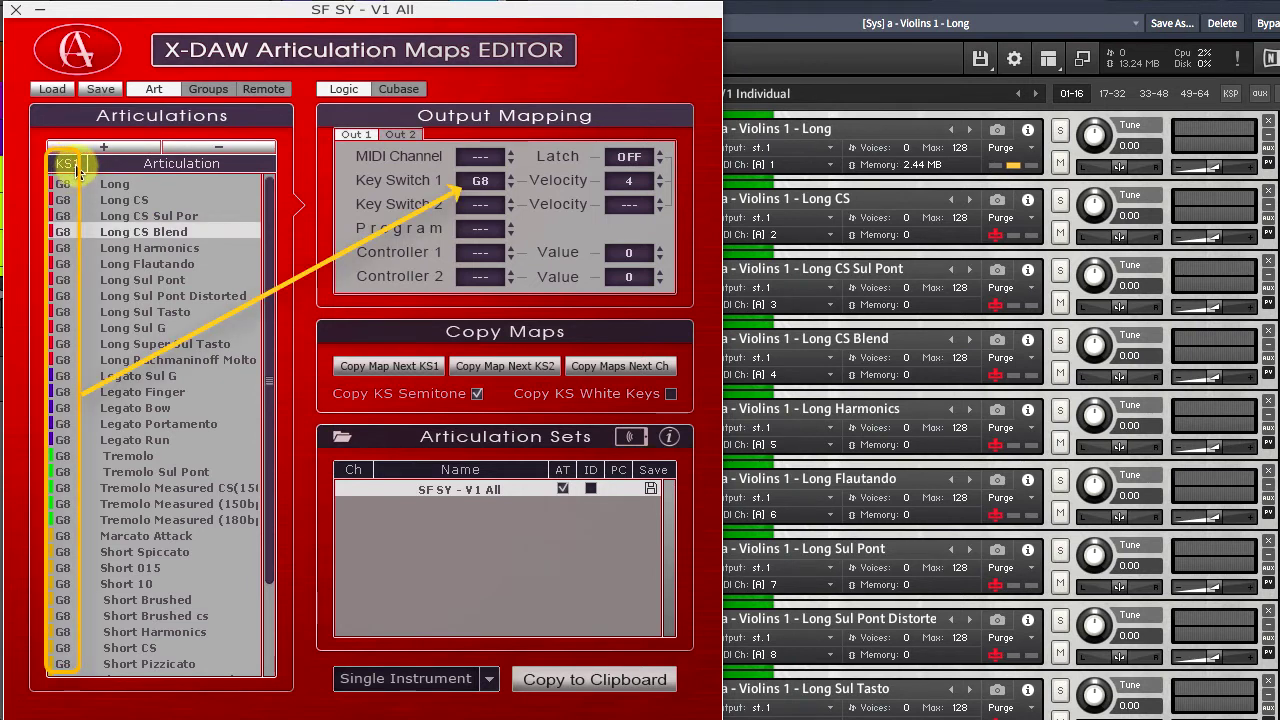
{"action": "left_click", "coordinate": [74, 168]}
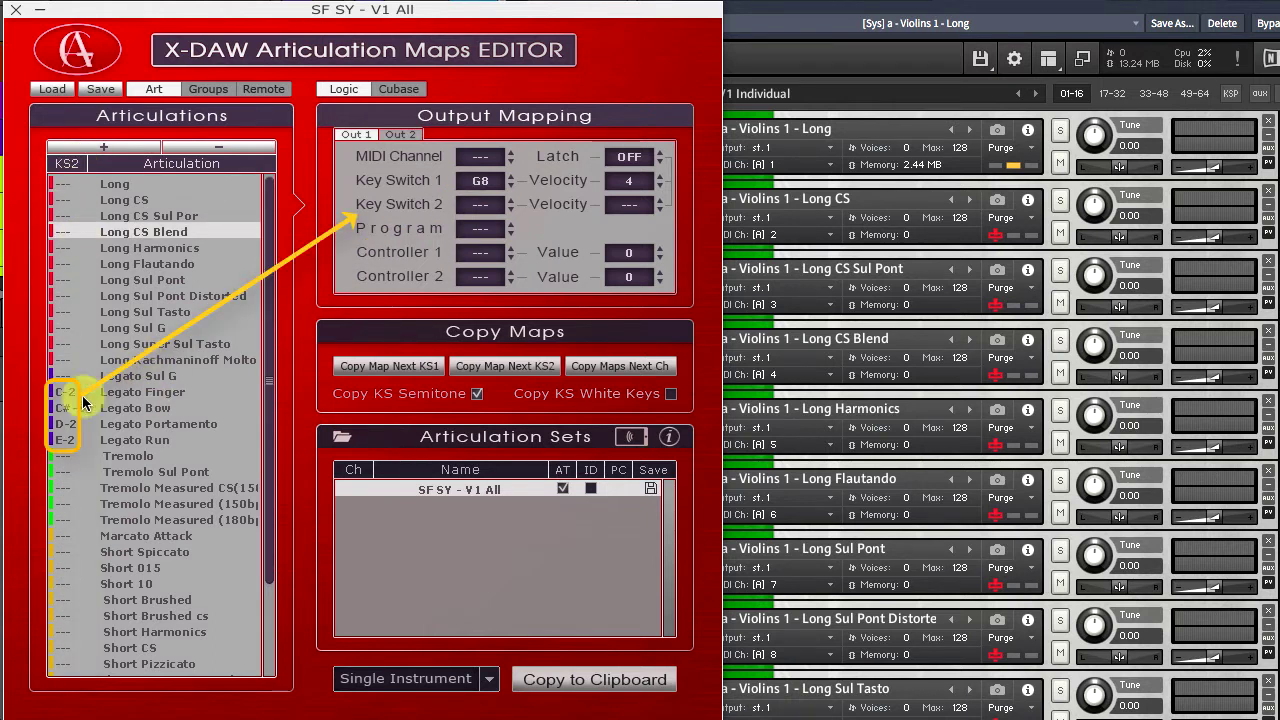
{"action": "left_click", "coordinate": [136, 394]}
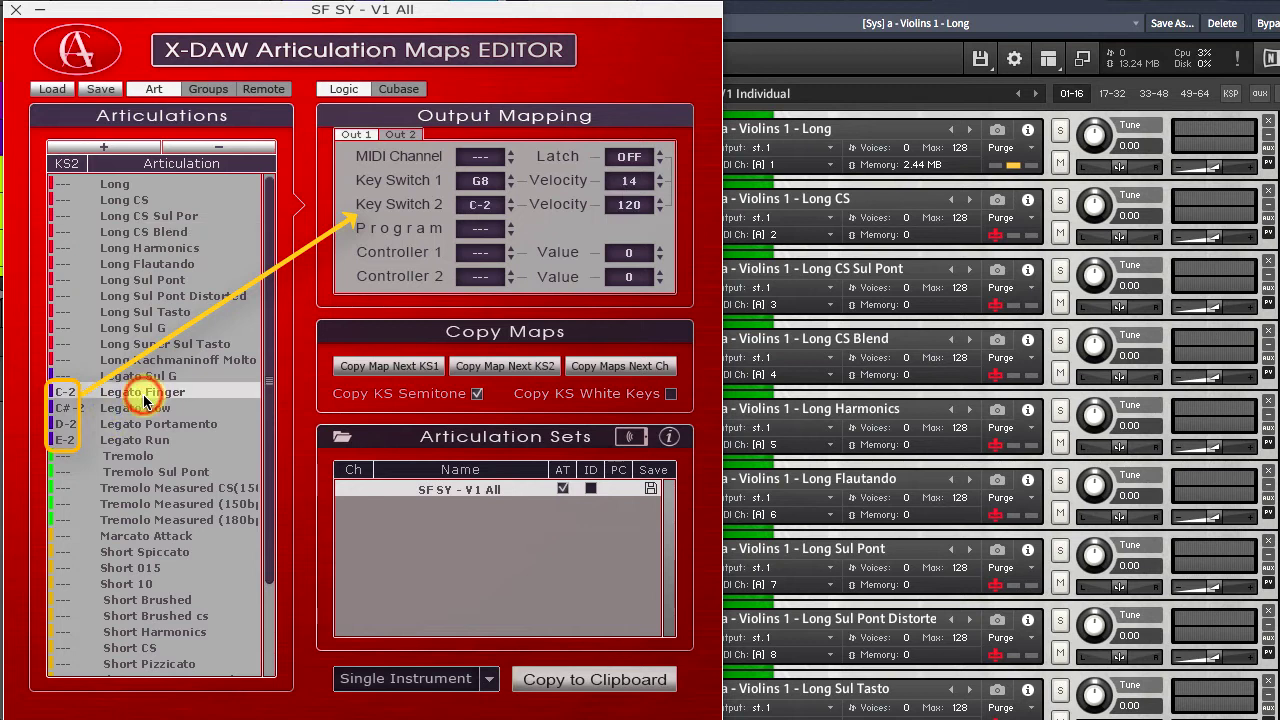
{"action": "left_click", "coordinate": [1275, 244]}
{"action": "scroll", "coordinate": [1000, 400], "scroll_direction": "down", "scroll_amount": 12}
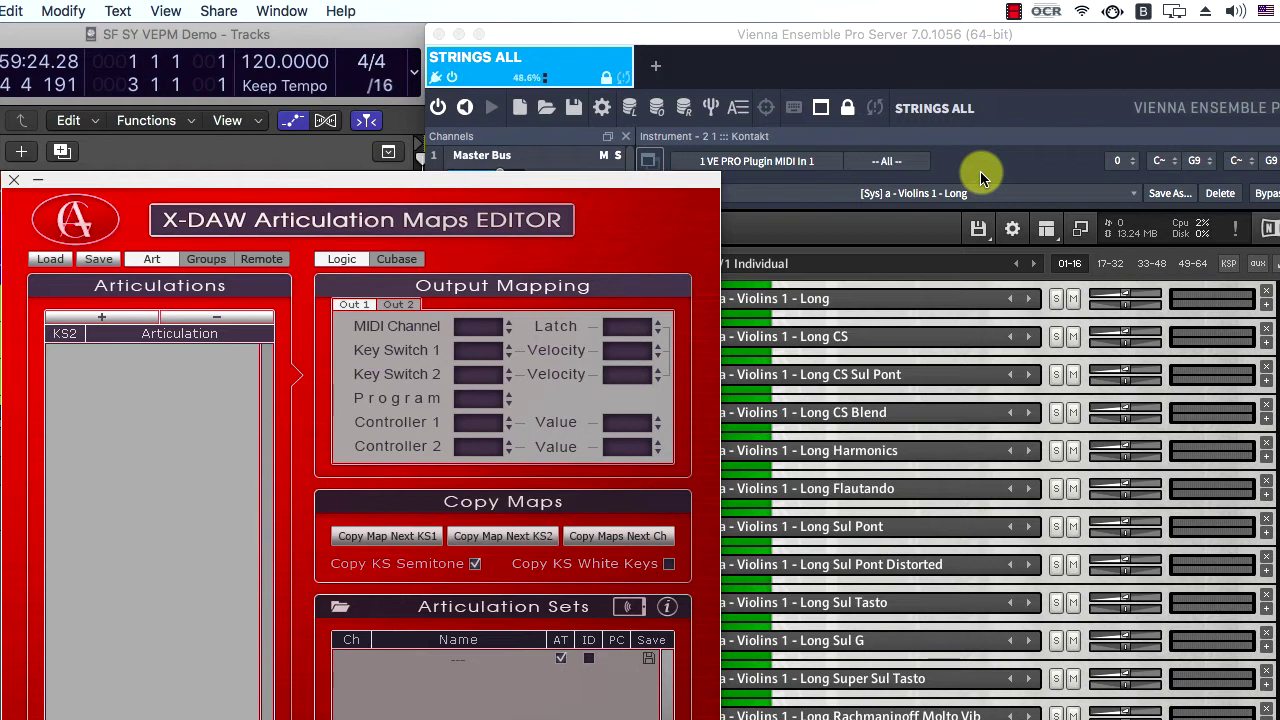
Step: OCR-capture the Kontakt articulation names, capitalize them, and paste them into the articulation list
{"action": "left_click", "coordinate": [1046, 12]}
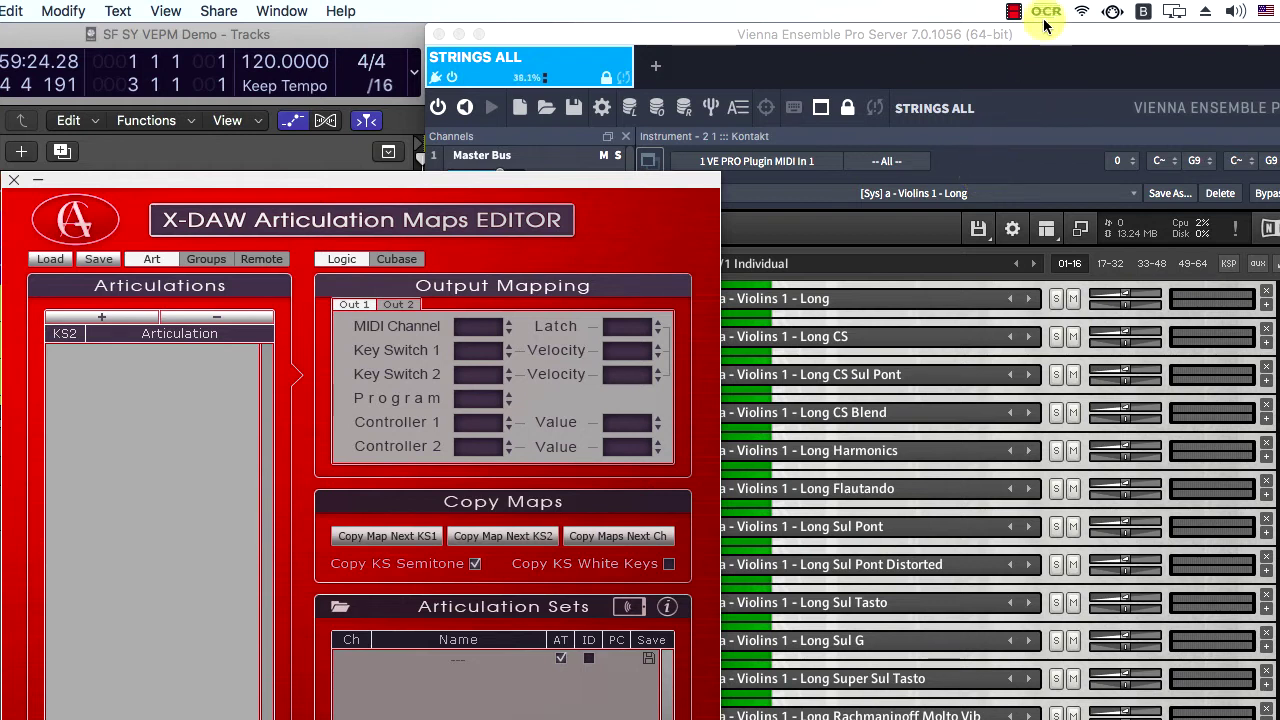
{"action": "left_click", "coordinate": [1060, 54]}
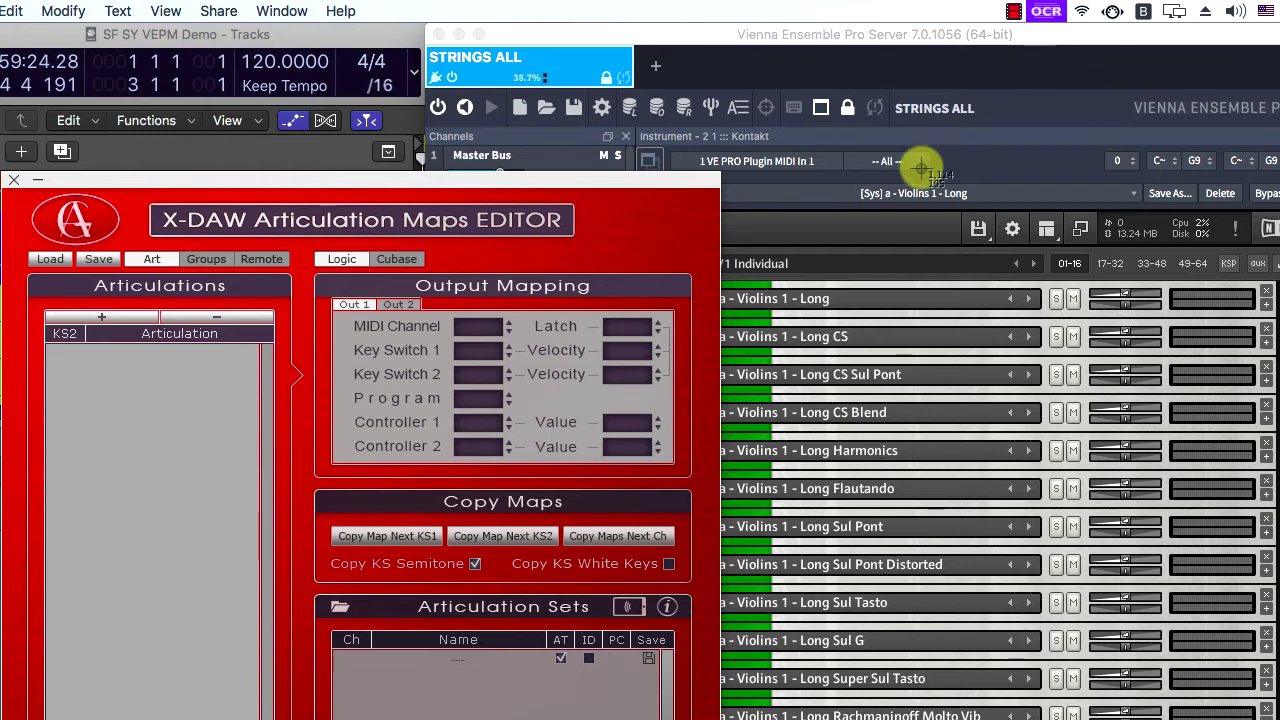
{"action": "left_click_drag", "start_coordinate": [795, 289], "coordinate": [992, 719]}
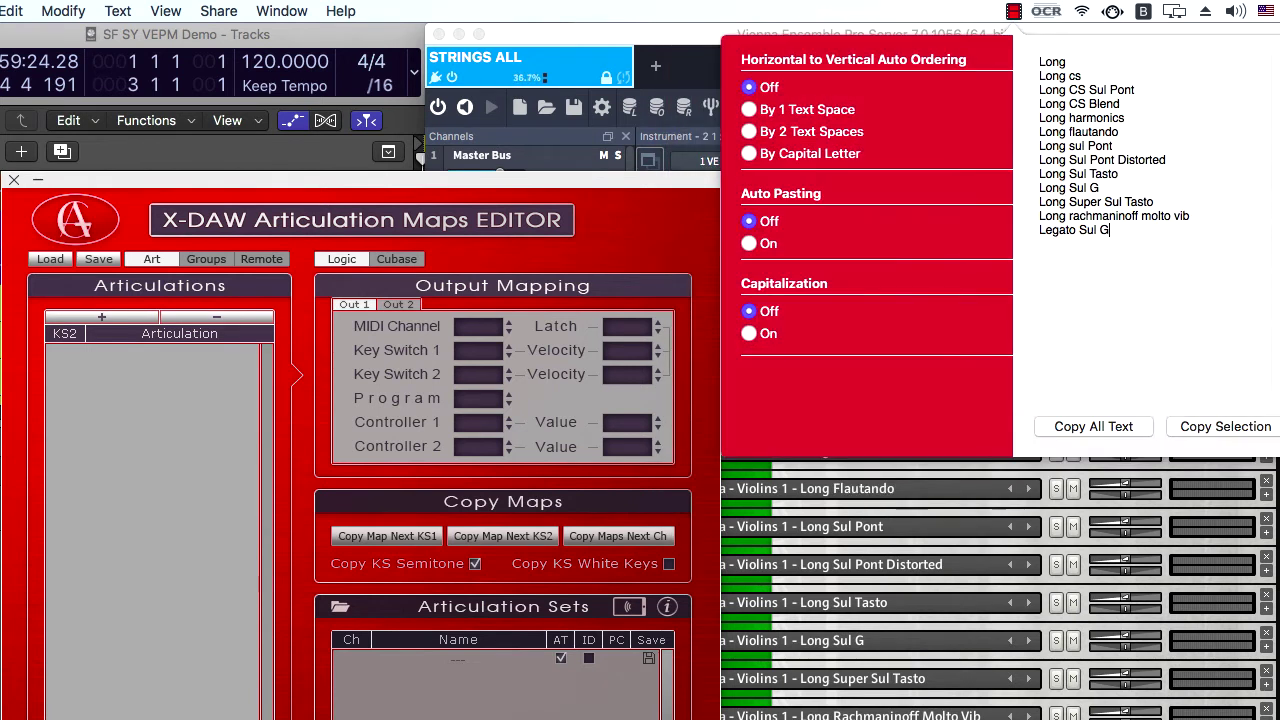
{"action": "left_click", "coordinate": [831, 409]}
{"action": "left_click", "coordinate": [750, 338]}
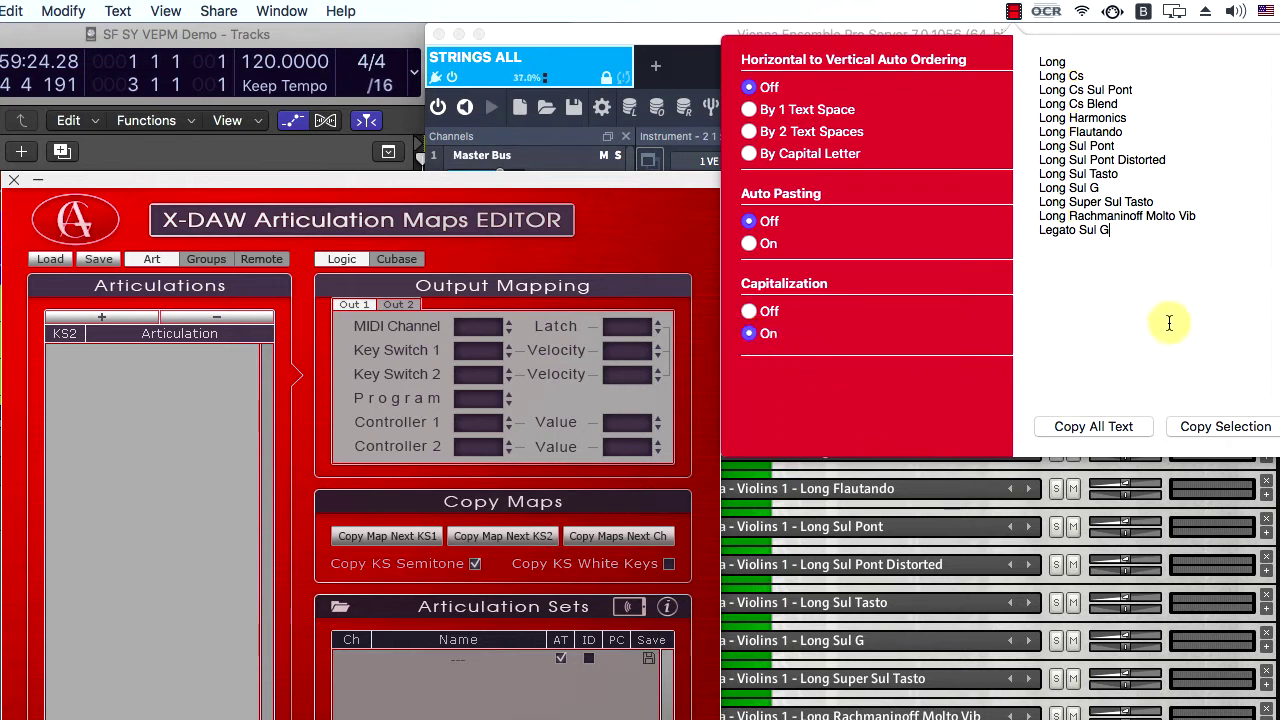
{"action": "left_click", "coordinate": [1094, 426]}
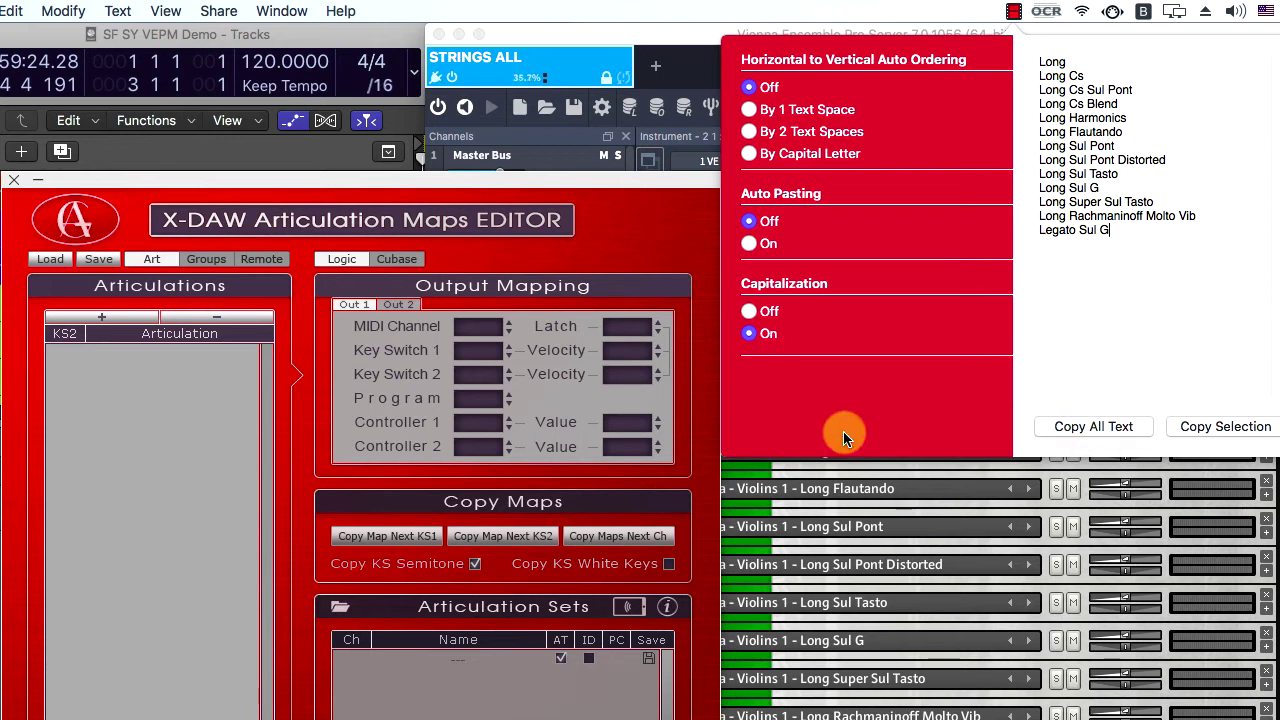
{"action": "left_click", "coordinate": [139, 389]}
{"action": "key", "text": "super+v"}
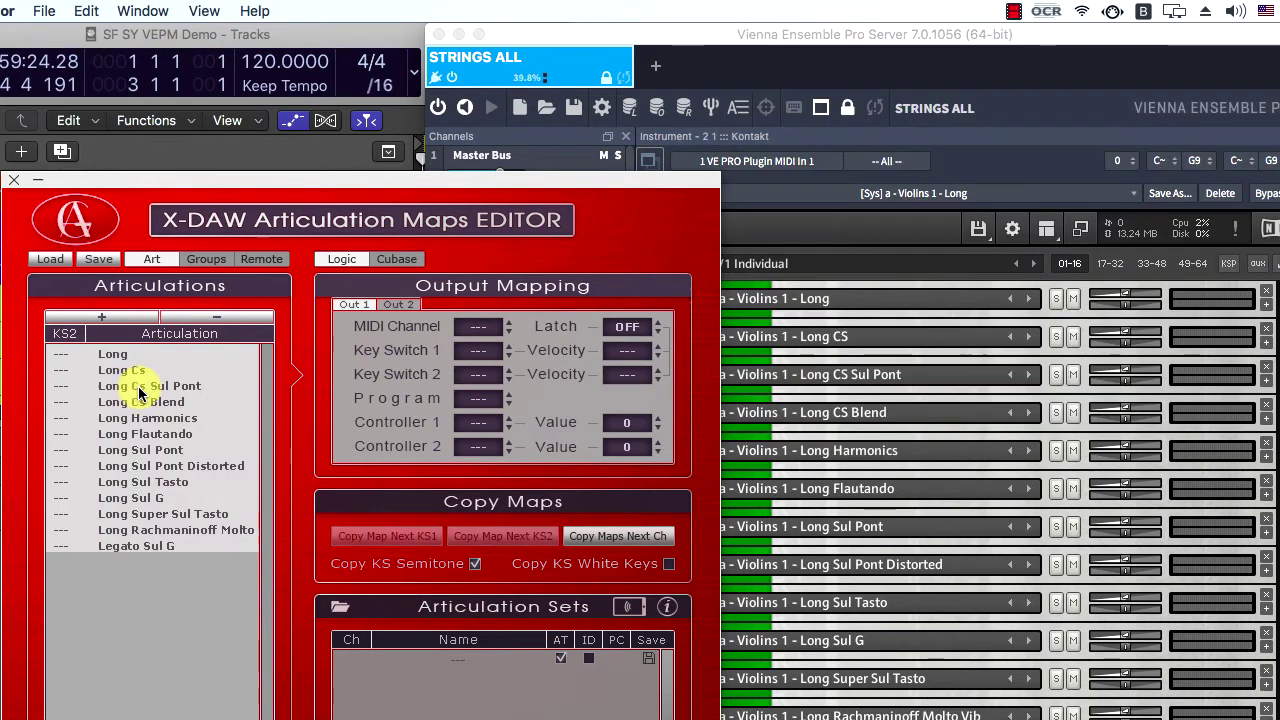
Step: Duplicate Legato Sul G several times and switch the column view to the first key switch
{"action": "left_click", "coordinate": [161, 552]}
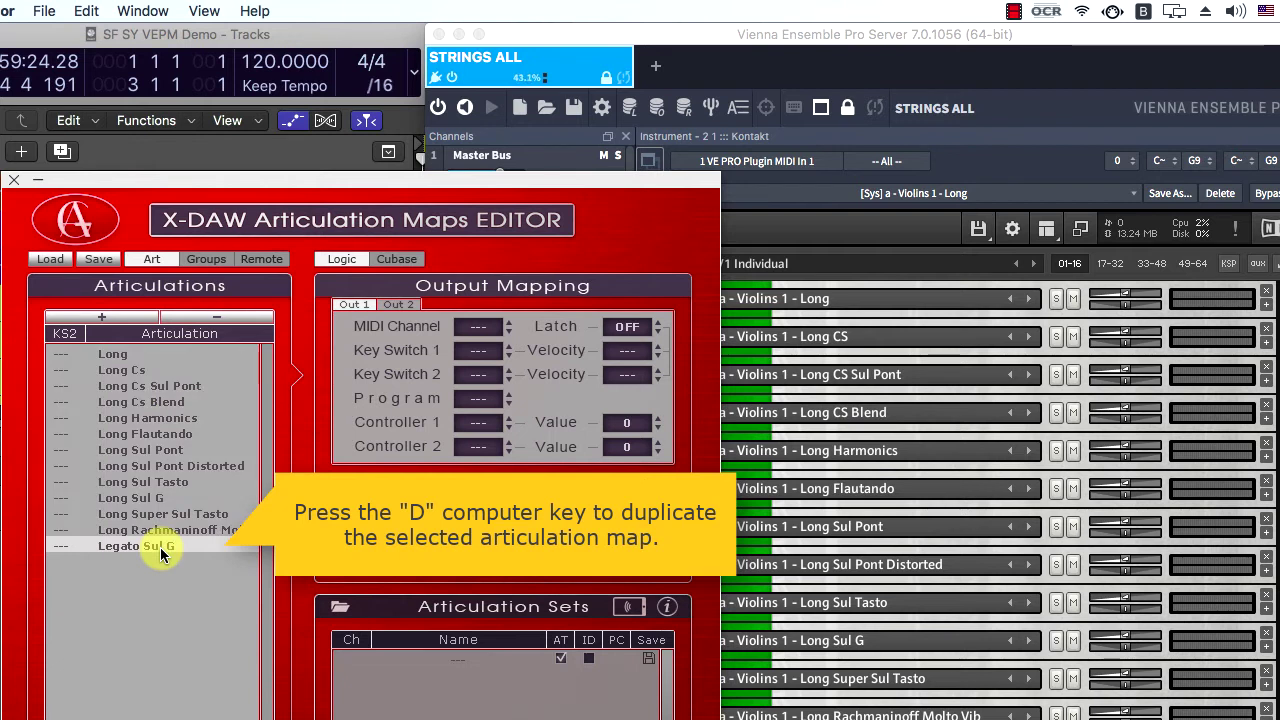
{"action": "key", "text": "d"}
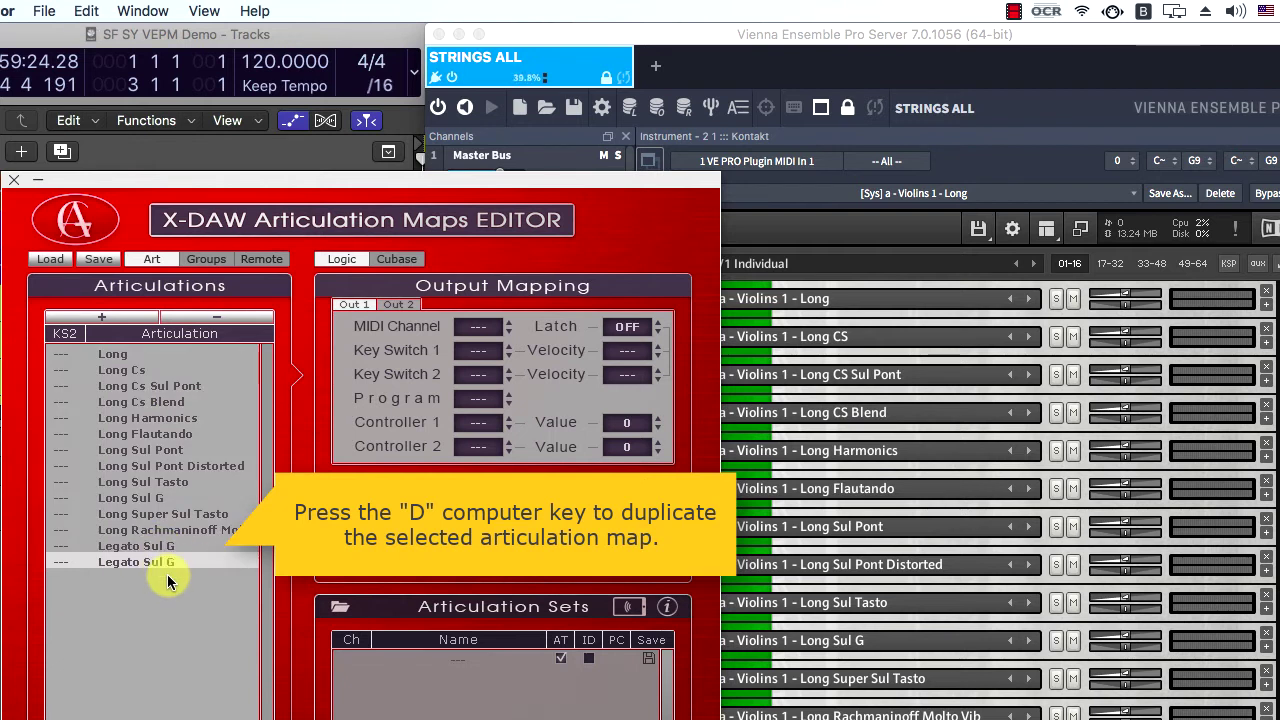
{"action": "key", "text": "d"}
{"action": "key", "text": "d"}
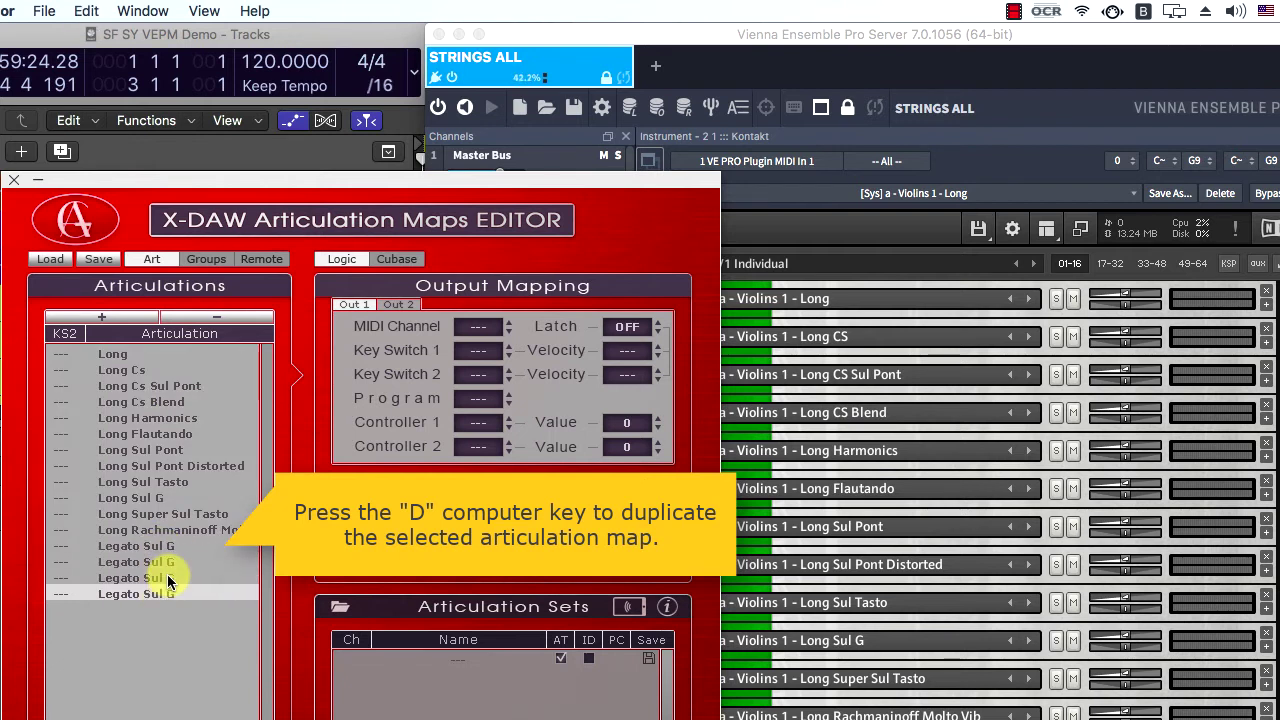
{"action": "key", "text": "d"}
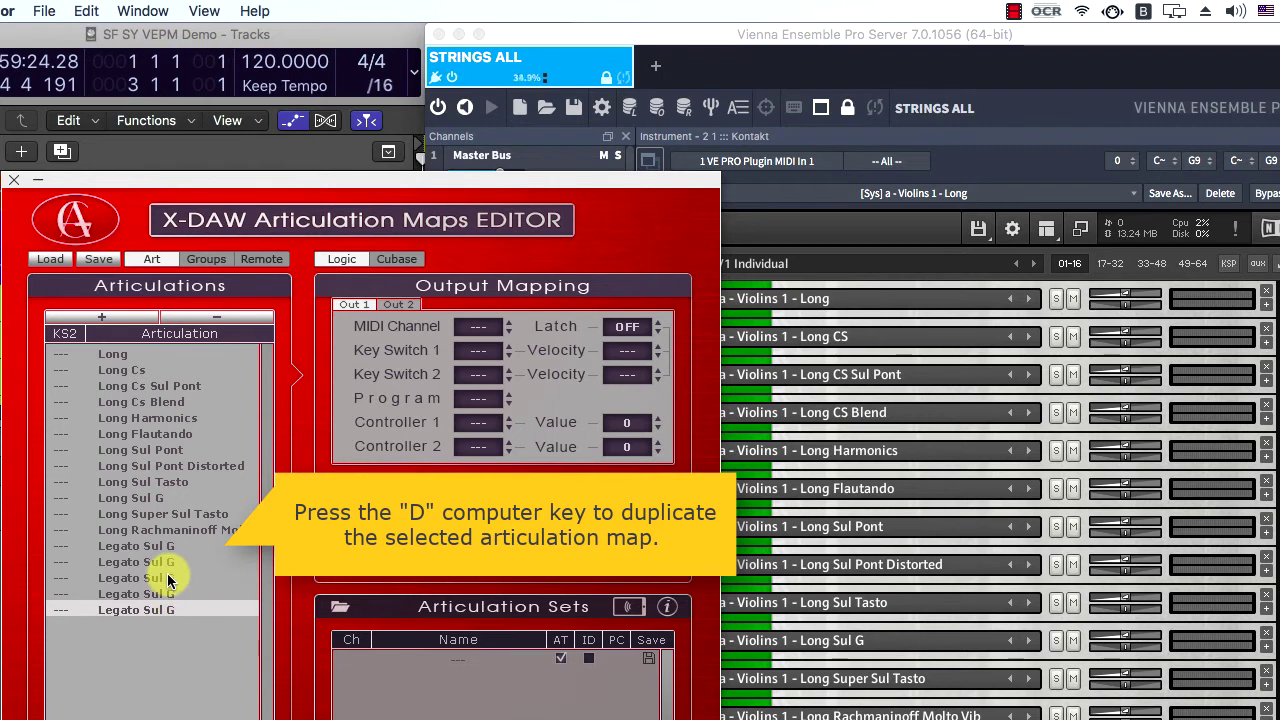
{"action": "left_click", "coordinate": [71, 335]}
{"action": "left_click", "coordinate": [71, 335]}
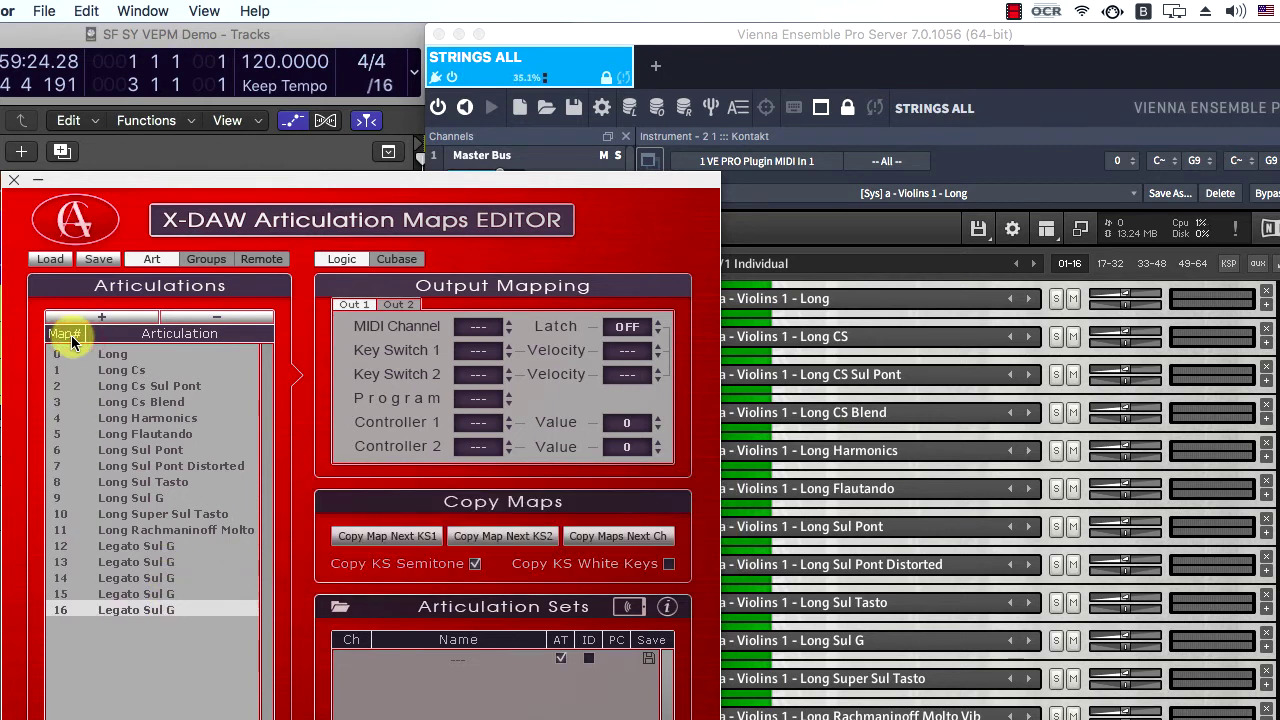
{"action": "left_click", "coordinate": [71, 335]}
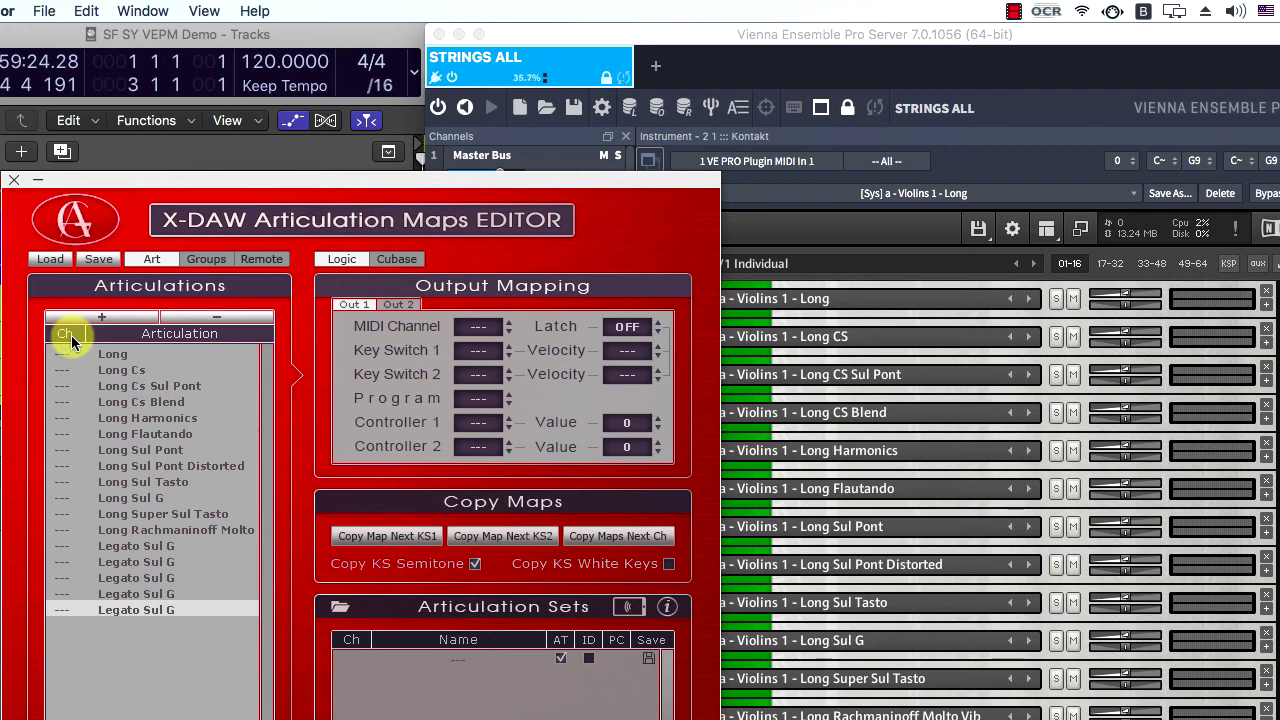
{"action": "left_click", "coordinate": [71, 335]}
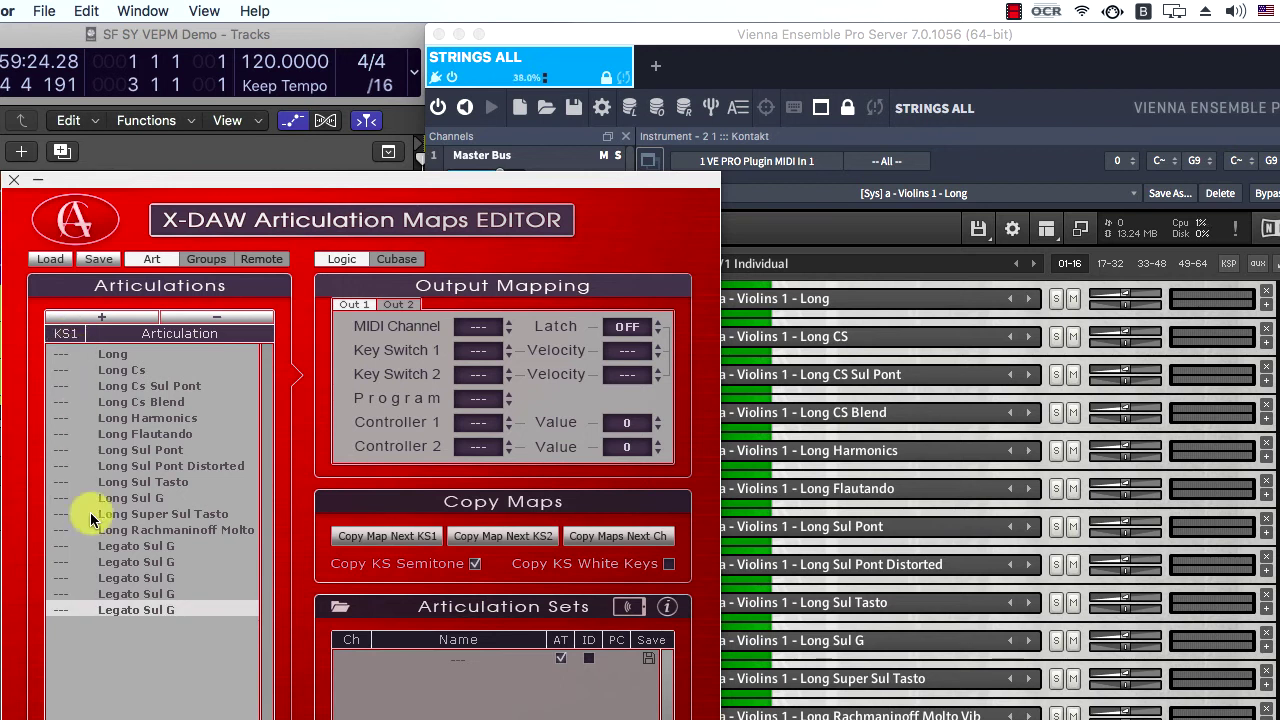
Step: Rename the duplicates Legato Fing, Legato Bow, Legato Portam and Legato Run
{"action": "left_click", "coordinate": [155, 562]}
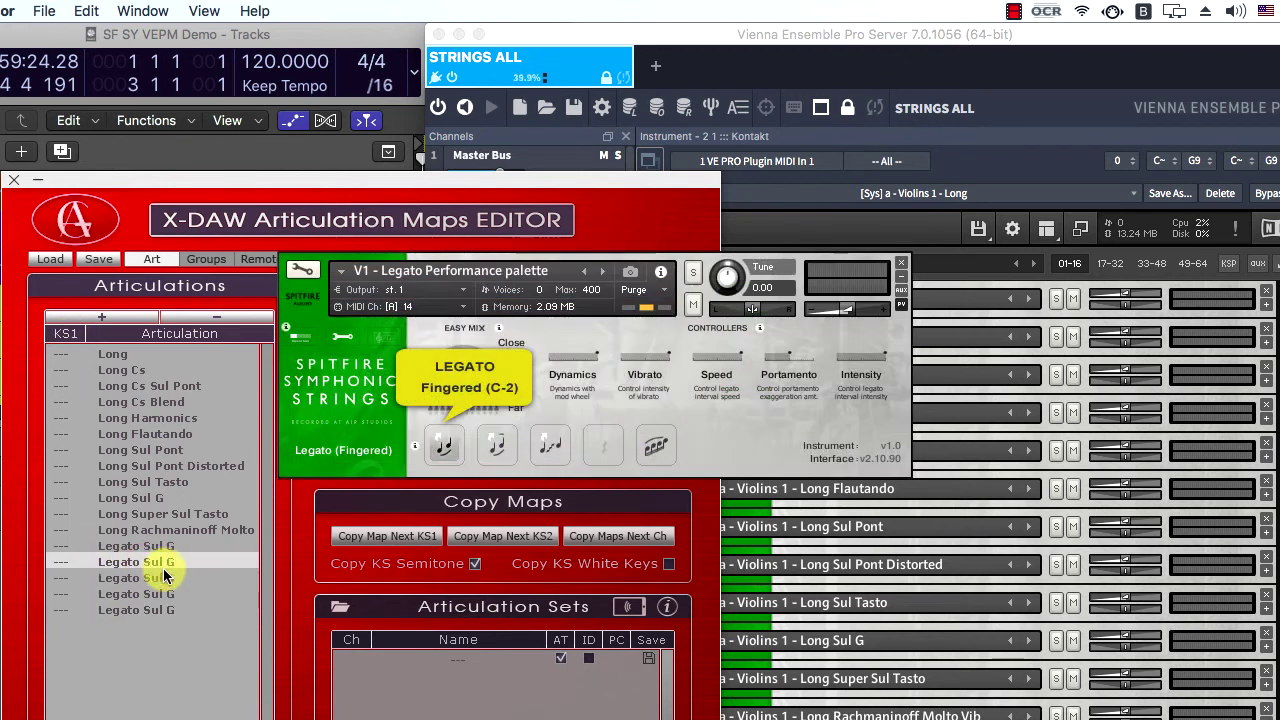
{"action": "double_click", "coordinate": [172, 562]}
{"action": "key", "text": "BackSpace"}
{"action": "key", "text": "BackSpace"}
{"action": "key", "text": "BackSpace"}
{"action": "key", "text": "BackSpace"}
{"action": "key", "text": "BackSpace"}
{"action": "type", "text": "Fing"}
{"action": "left_click", "coordinate": [158, 574]}
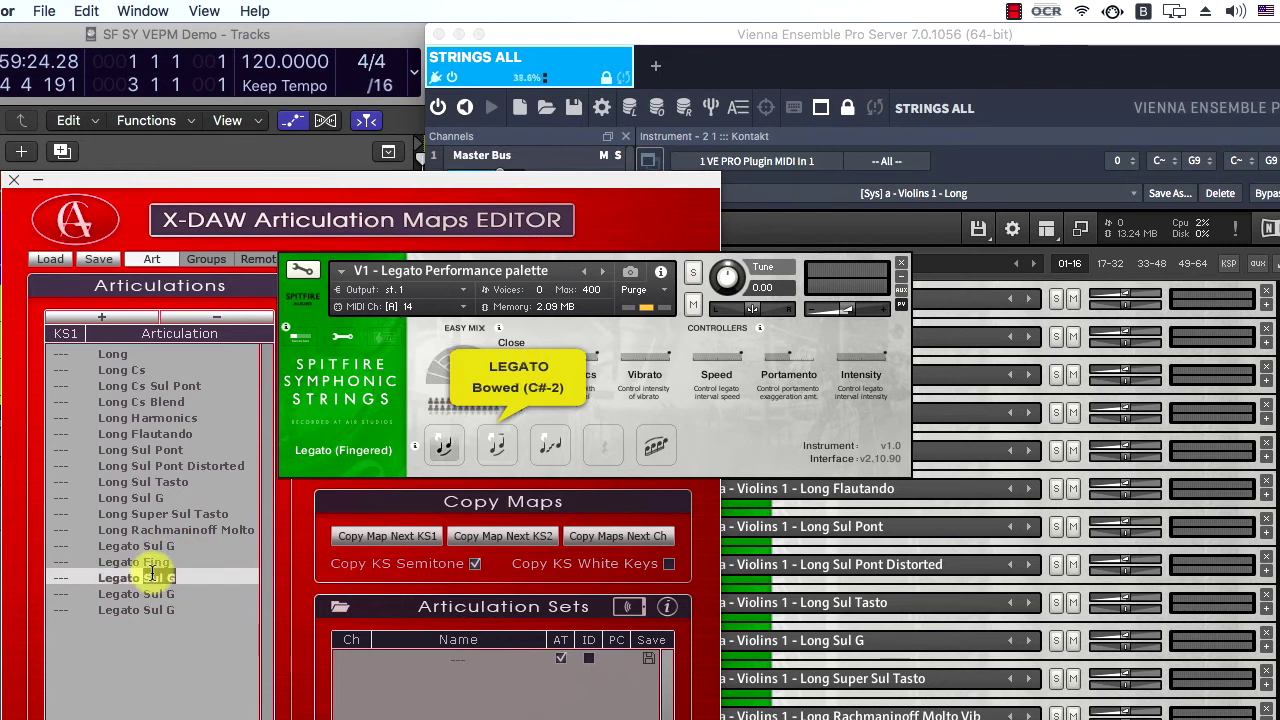
{"action": "double_click", "coordinate": [155, 577]}
{"action": "key", "text": "BackSpace"}
{"action": "key", "text": "BackSpace"}
{"action": "key", "text": "BackSpace"}
{"action": "key", "text": "BackSpace"}
{"action": "key", "text": "BackSpace"}
{"action": "type", "text": "Bow"}
{"action": "left_click", "coordinate": [180, 594]}
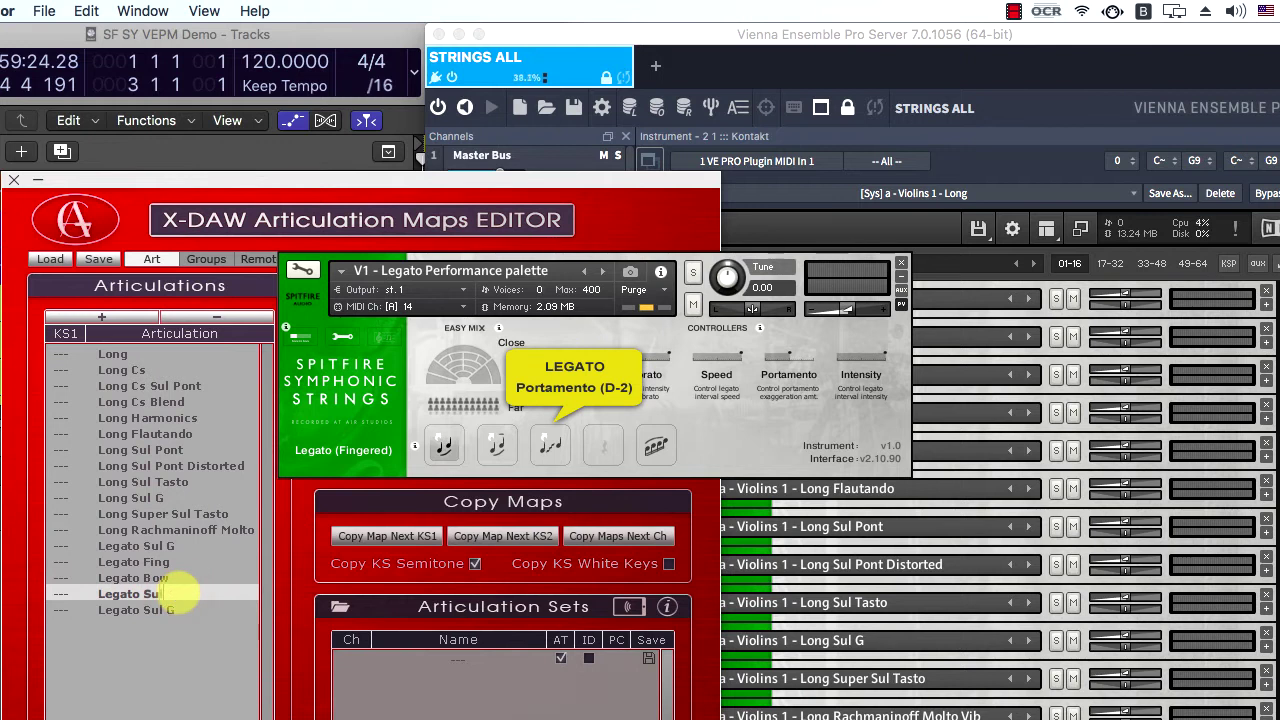
{"action": "left_click", "coordinate": [168, 609]}
{"action": "double_click", "coordinate": [177, 609]}
{"action": "key", "text": "BackSpace"}
{"action": "key", "text": "BackSpace"}
{"action": "key", "text": "BackSpace"}
{"action": "key", "text": "BackSpace"}
{"action": "key", "text": "BackSpace"}
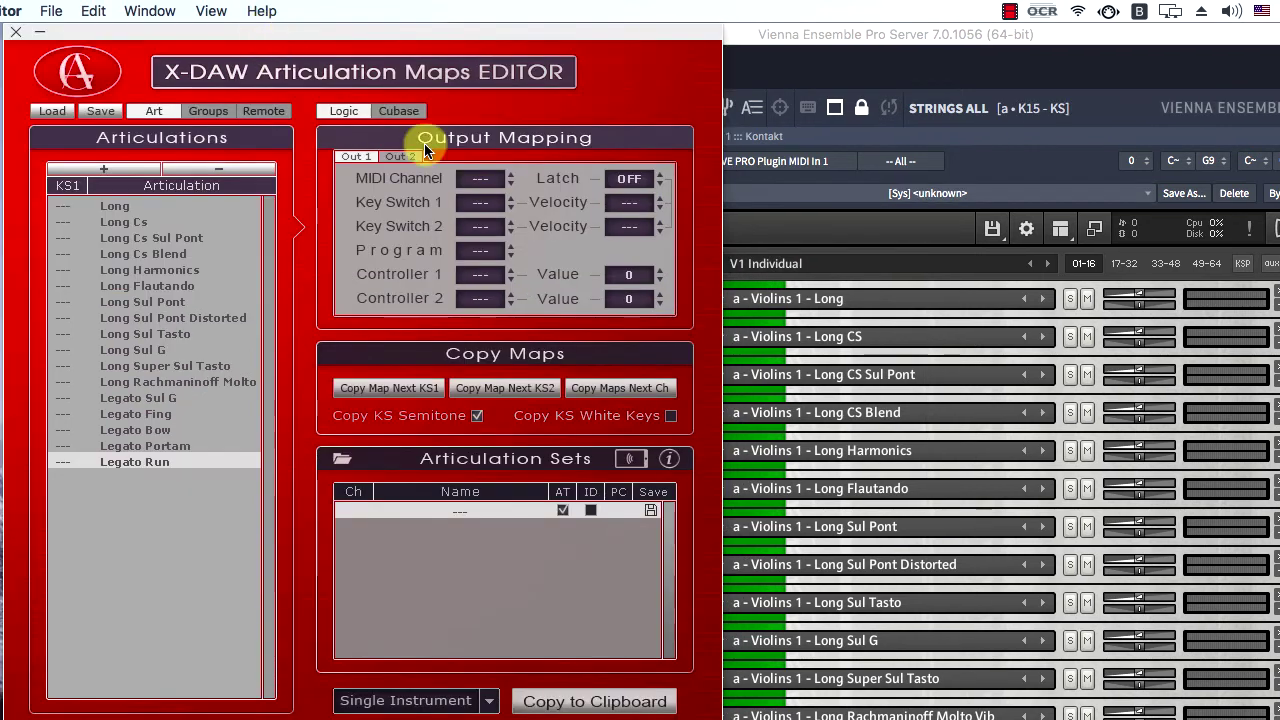
Step: OCR-capture the Tremolo and Short articulation names from Kontakt and paste them below Legato Run
{"action": "left_click", "coordinate": [1125, 266]}
{"action": "left_click", "coordinate": [1125, 266]}
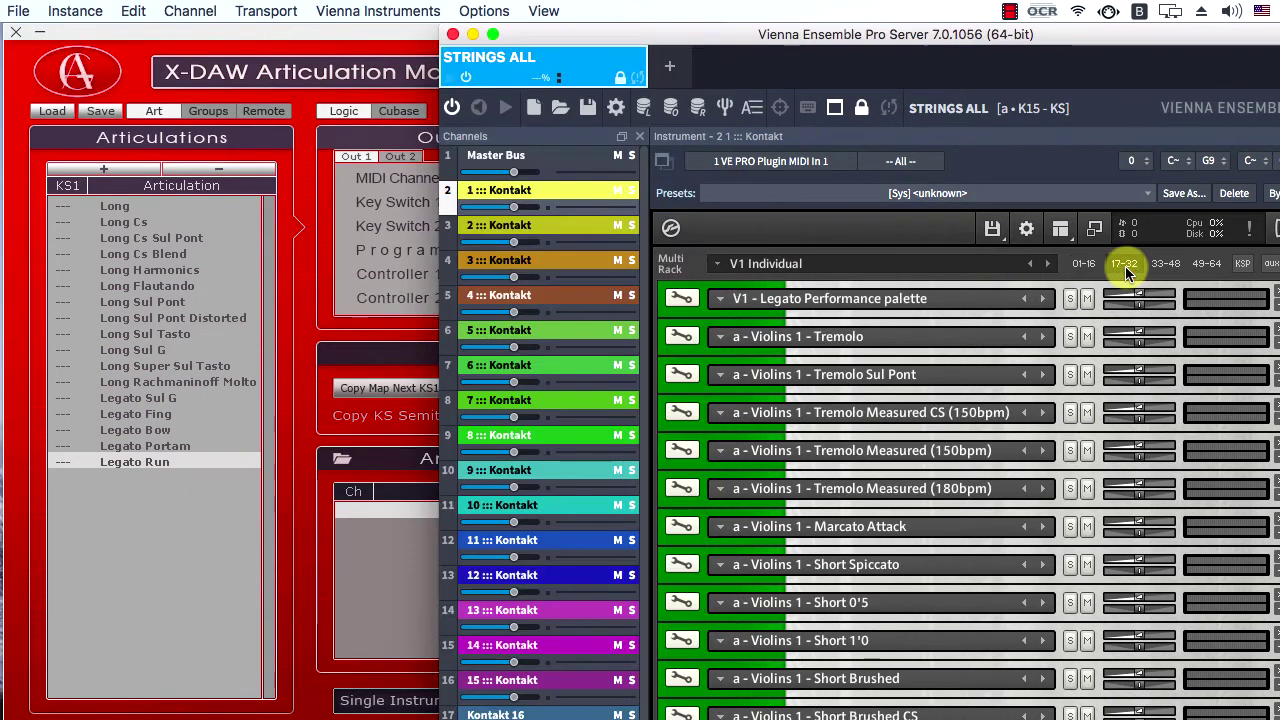
{"action": "left_click", "coordinate": [1043, 14]}
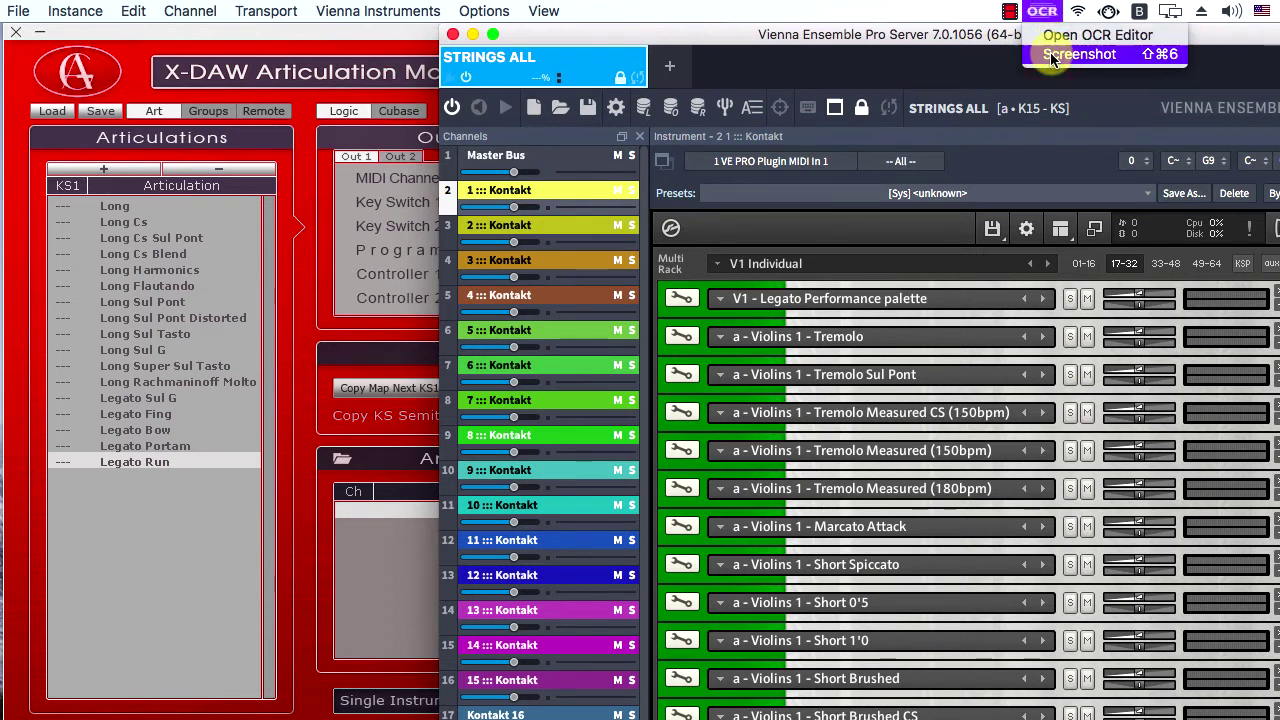
{"action": "left_click", "coordinate": [1052, 55]}
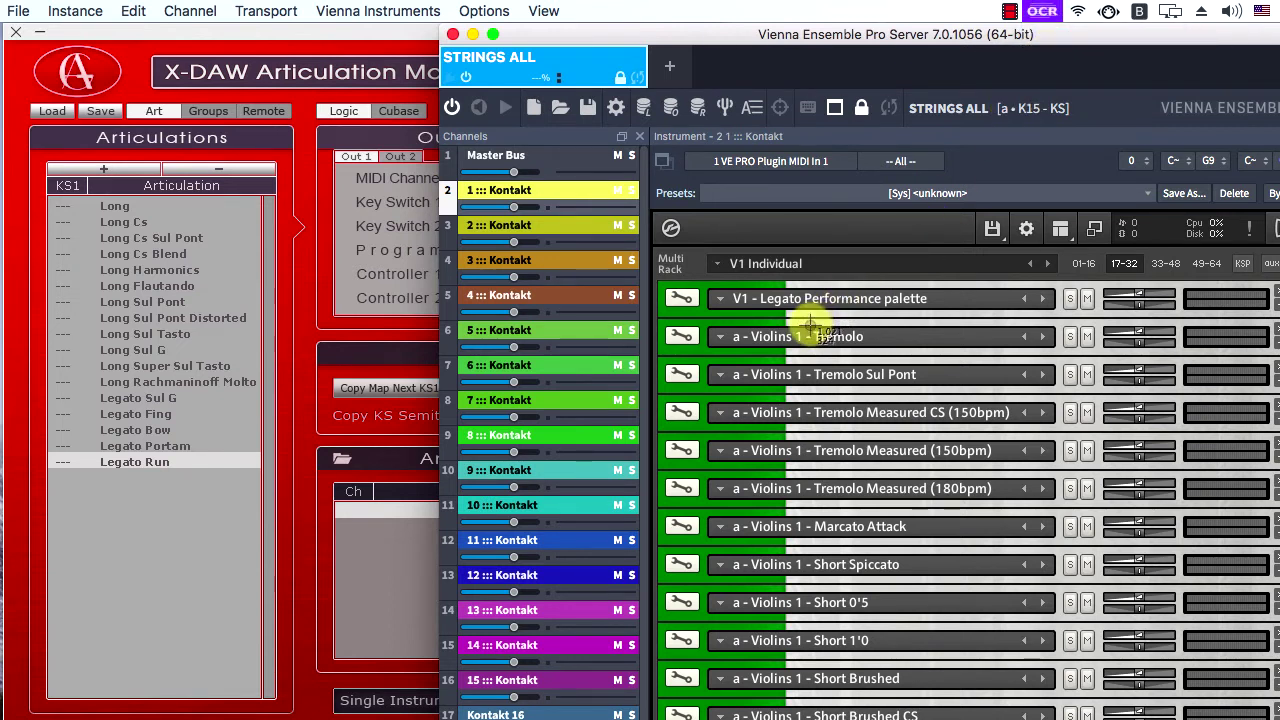
{"action": "left_click_drag", "start_coordinate": [811, 322], "coordinate": [1013, 719]}
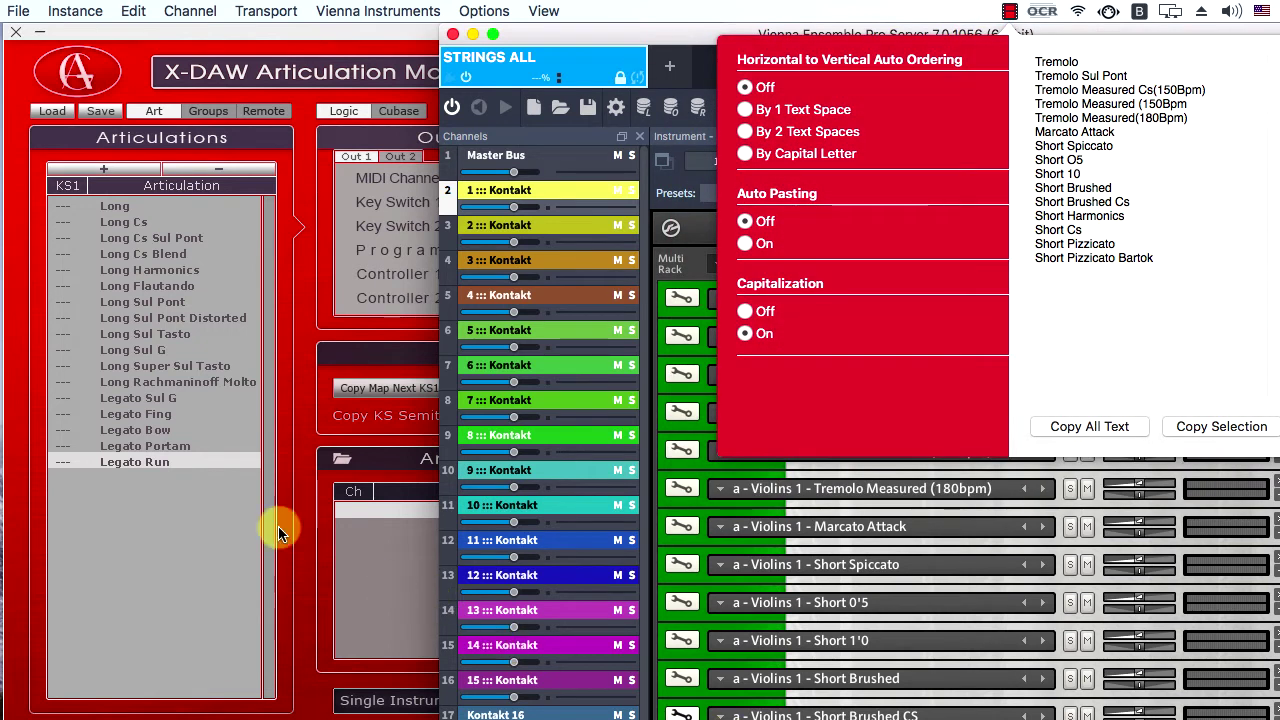
{"action": "left_click", "coordinate": [153, 470]}
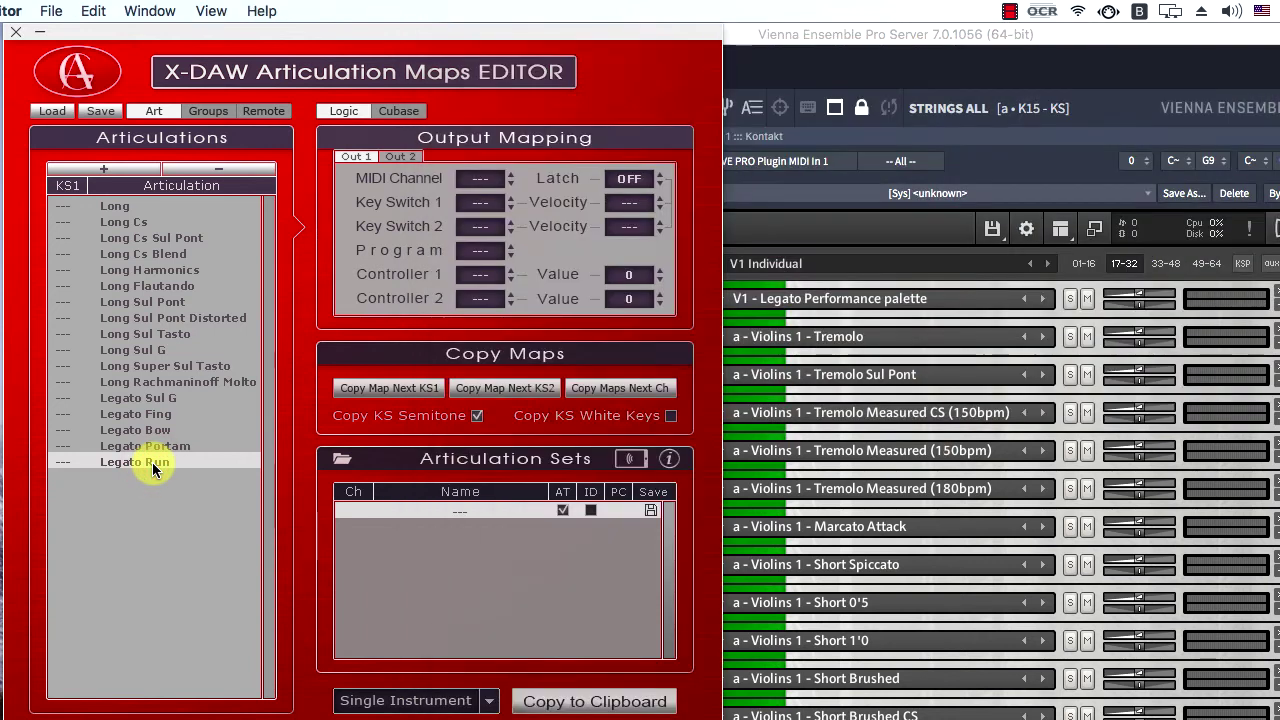
{"action": "key", "text": "super+v"}
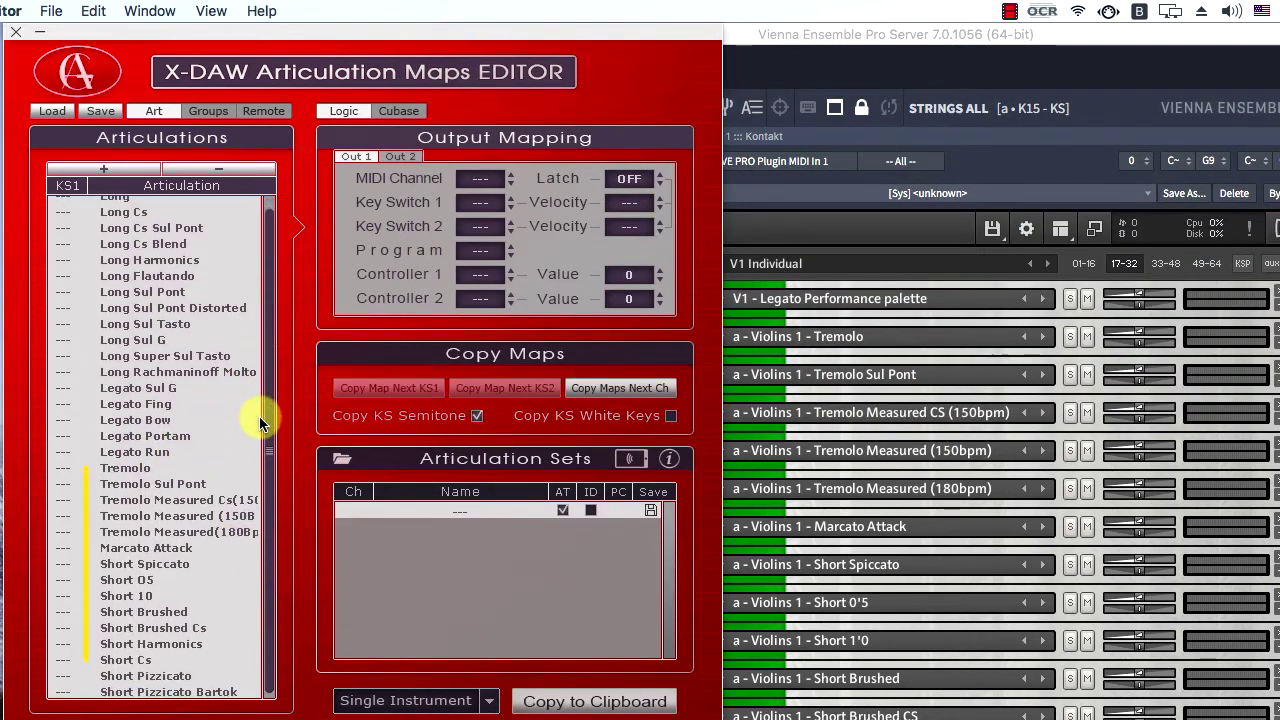
Step: OCR-capture the Col Legno, Trill and Fx track names and paste them into the list
{"action": "left_click", "coordinate": [1164, 262]}
{"action": "left_click", "coordinate": [1042, 12]}
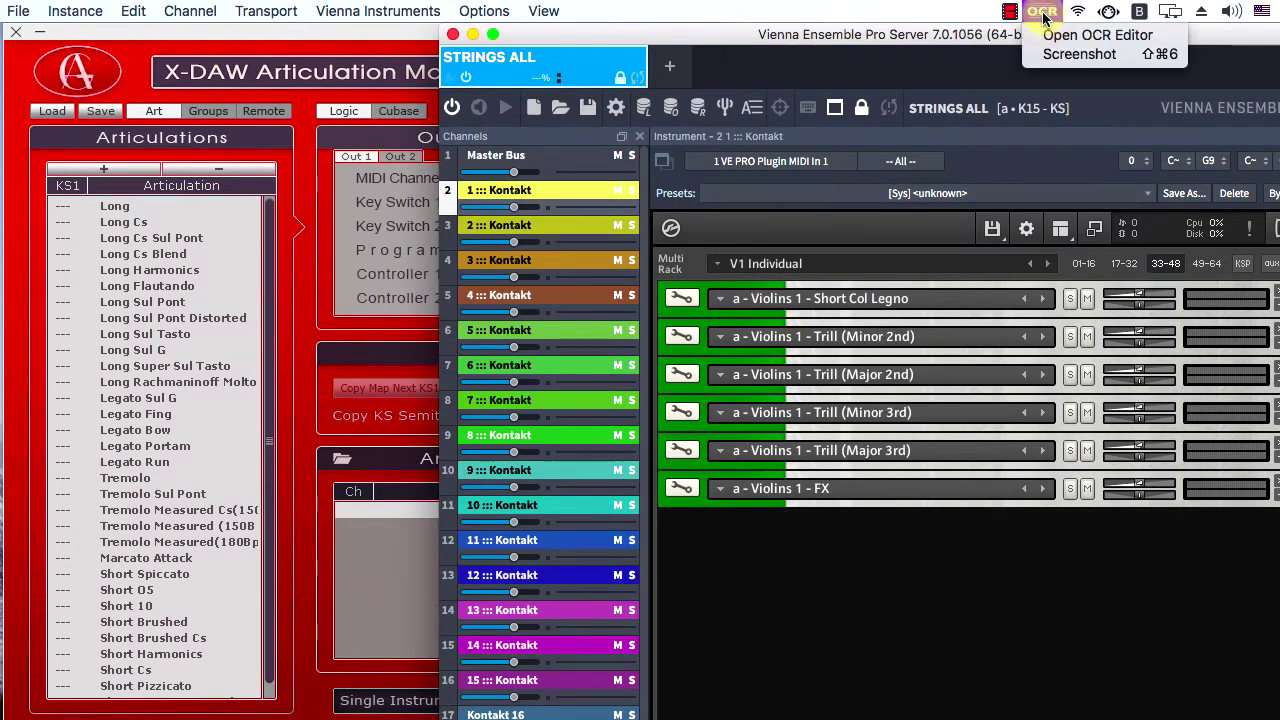
{"action": "left_click", "coordinate": [1080, 54]}
{"action": "left_click_drag", "start_coordinate": [810, 282], "coordinate": [931, 509]}
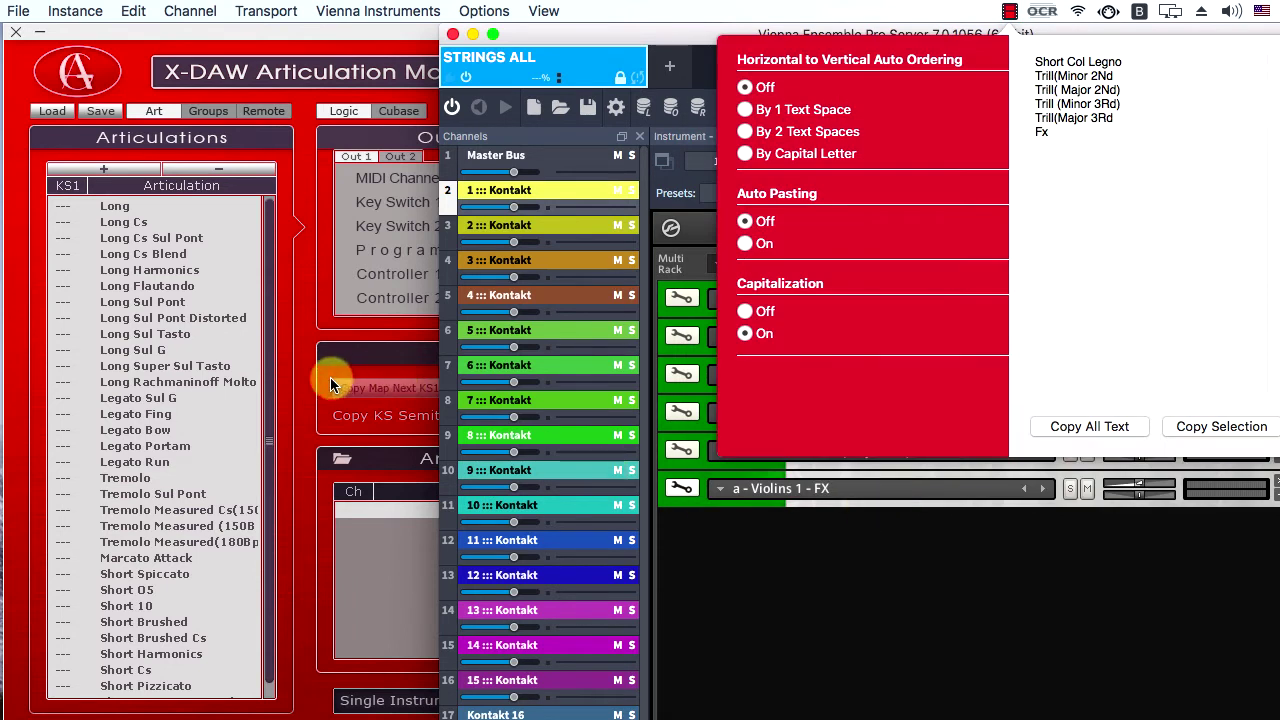
{"action": "left_click", "coordinate": [270, 388]}
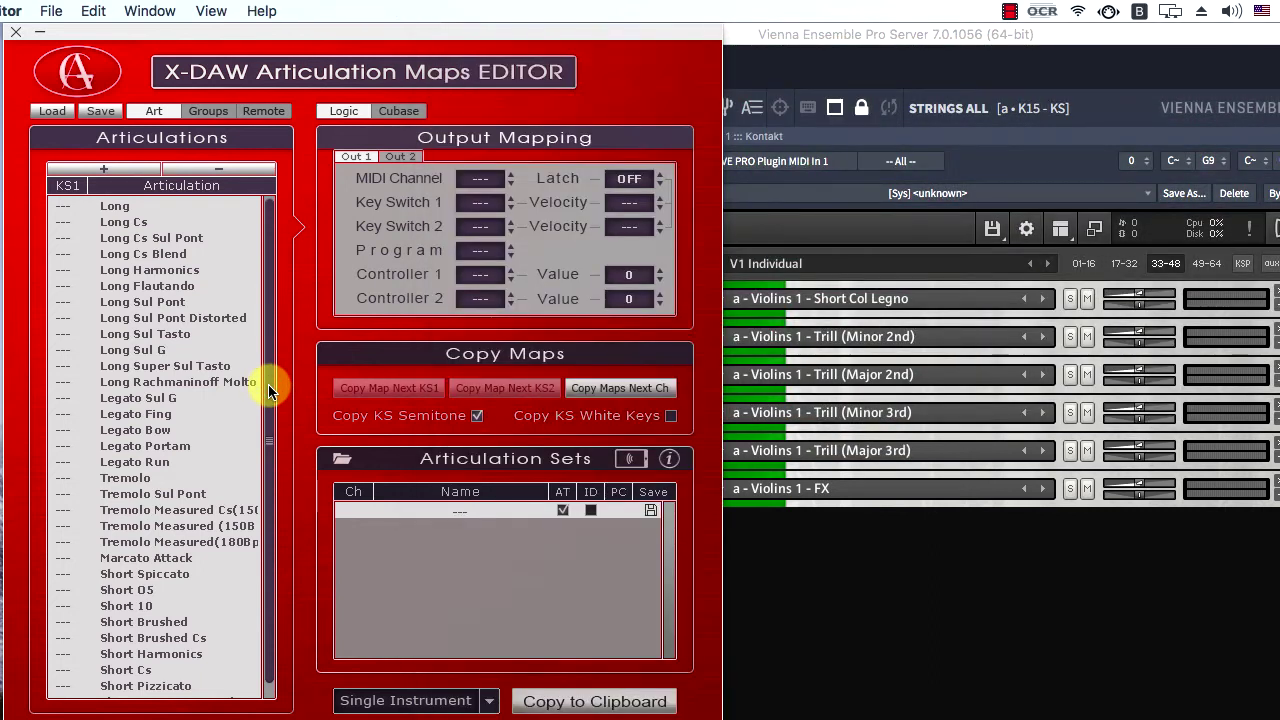
{"action": "left_click_drag", "start_coordinate": [270, 388], "coordinate": [270, 455]}
{"action": "type", "text": "Trill(Minor 2Nd Trill( Major 2Nd) Trill (Minor 3Rd) Trill(Major 3Rd Fx"}
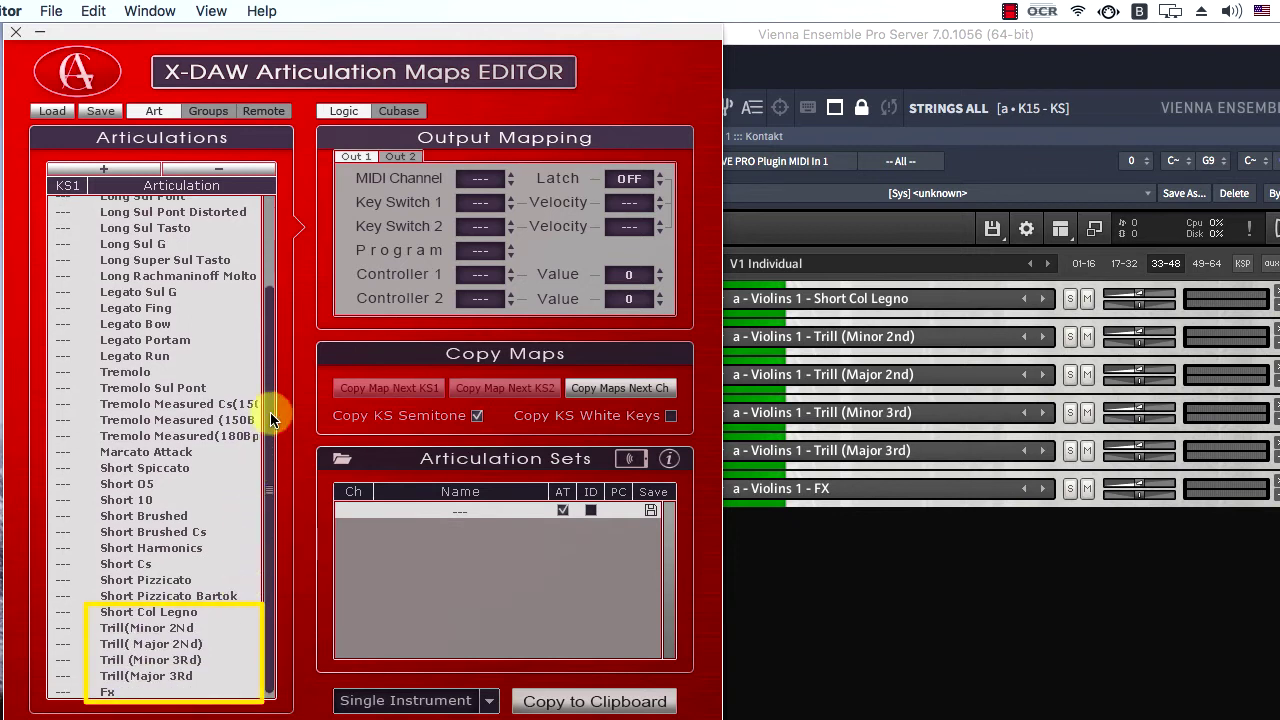
{"action": "left_click_drag", "start_coordinate": [257, 366], "coordinate": [268, 265]}
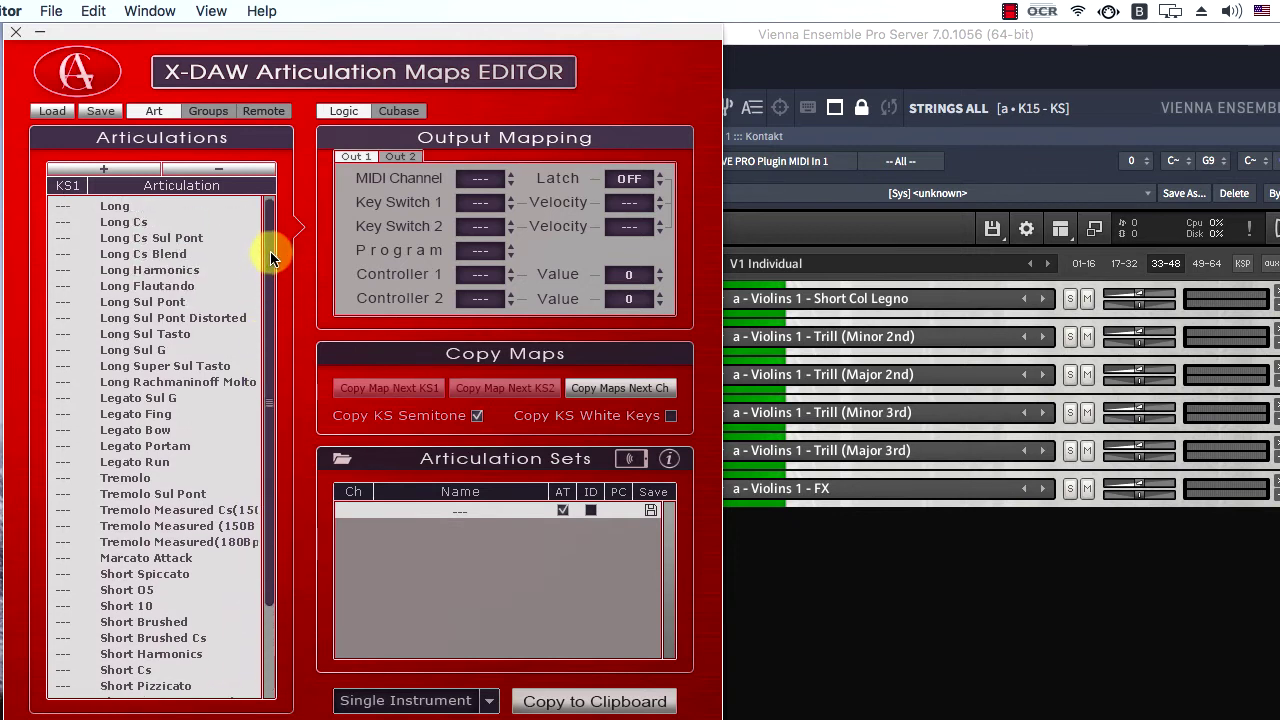
Step: Give every articulation first key switch G8 with velocity 1
{"action": "left_click", "coordinate": [482, 203]}
{"action": "left_click", "coordinate": [484, 202]}
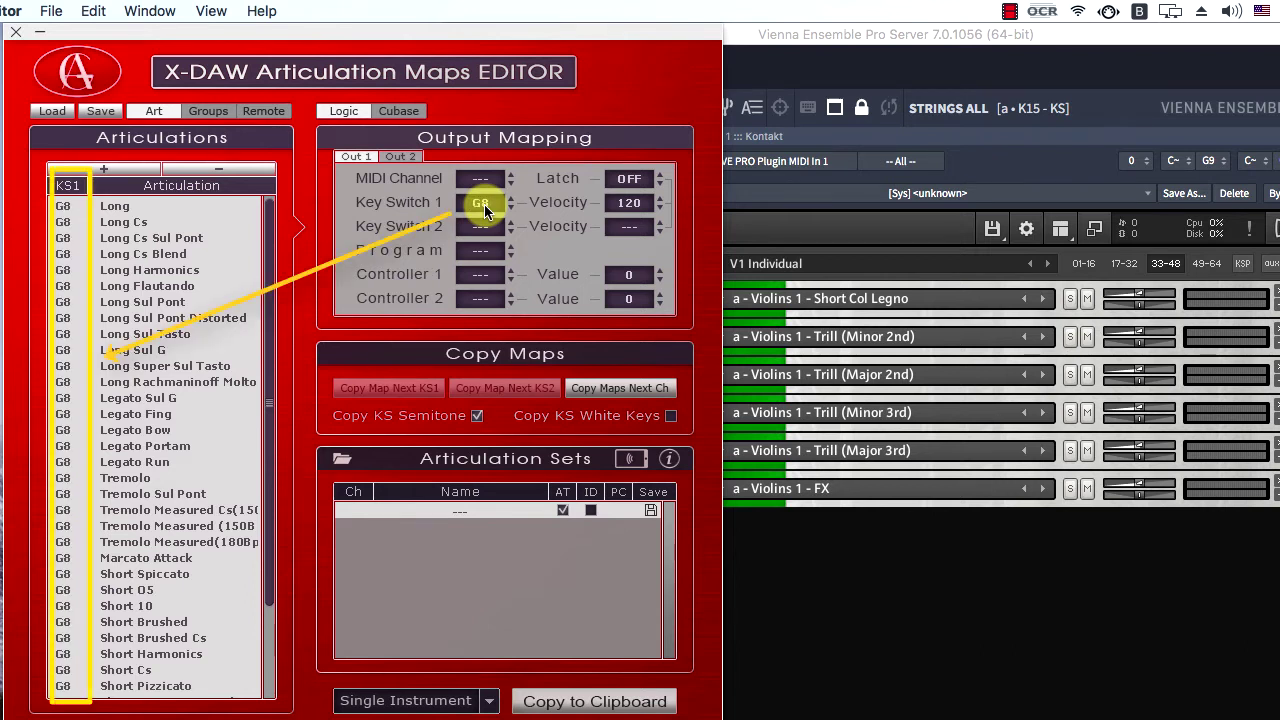
{"action": "left_click", "coordinate": [633, 207]}
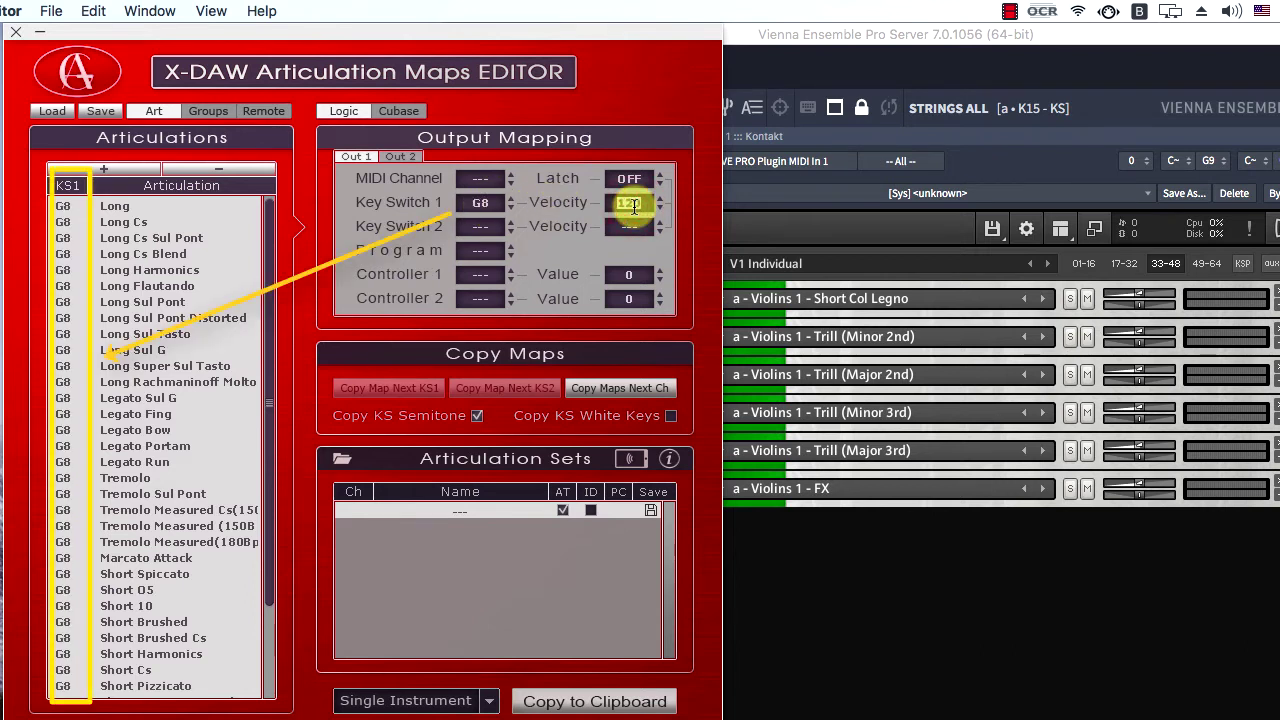
{"action": "type", "text": "1"}
{"action": "key", "text": "Return"}
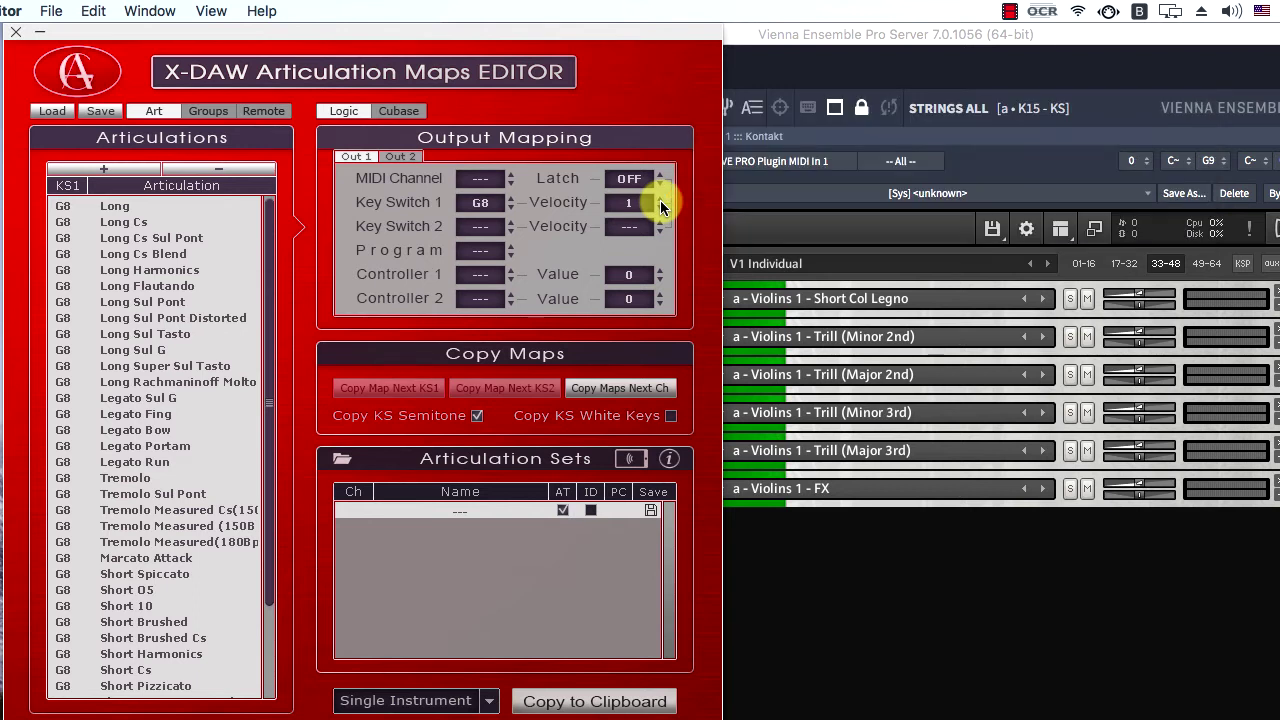
Step: Check the velocities assigned to Long, Long Cs, Long Cs Sul Pont and Long Cs Blend
{"action": "left_click", "coordinate": [124, 208]}
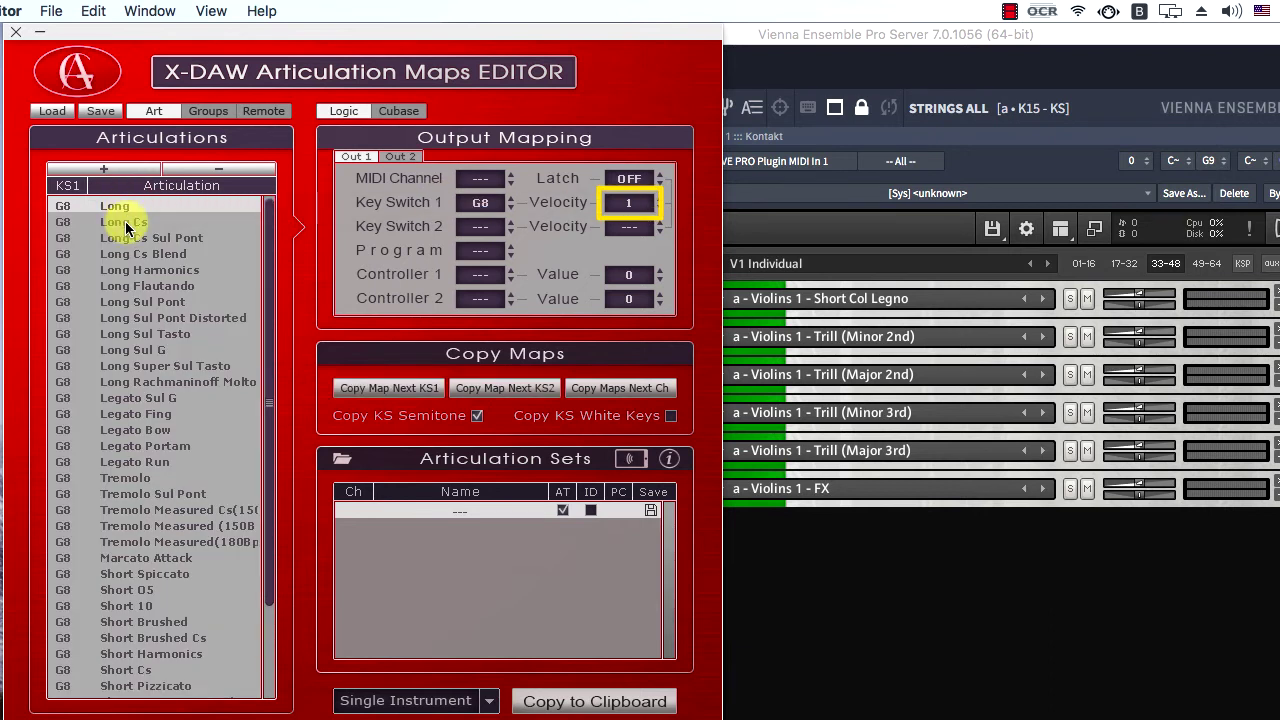
{"action": "left_click", "coordinate": [120, 222]}
{"action": "left_click", "coordinate": [128, 240]}
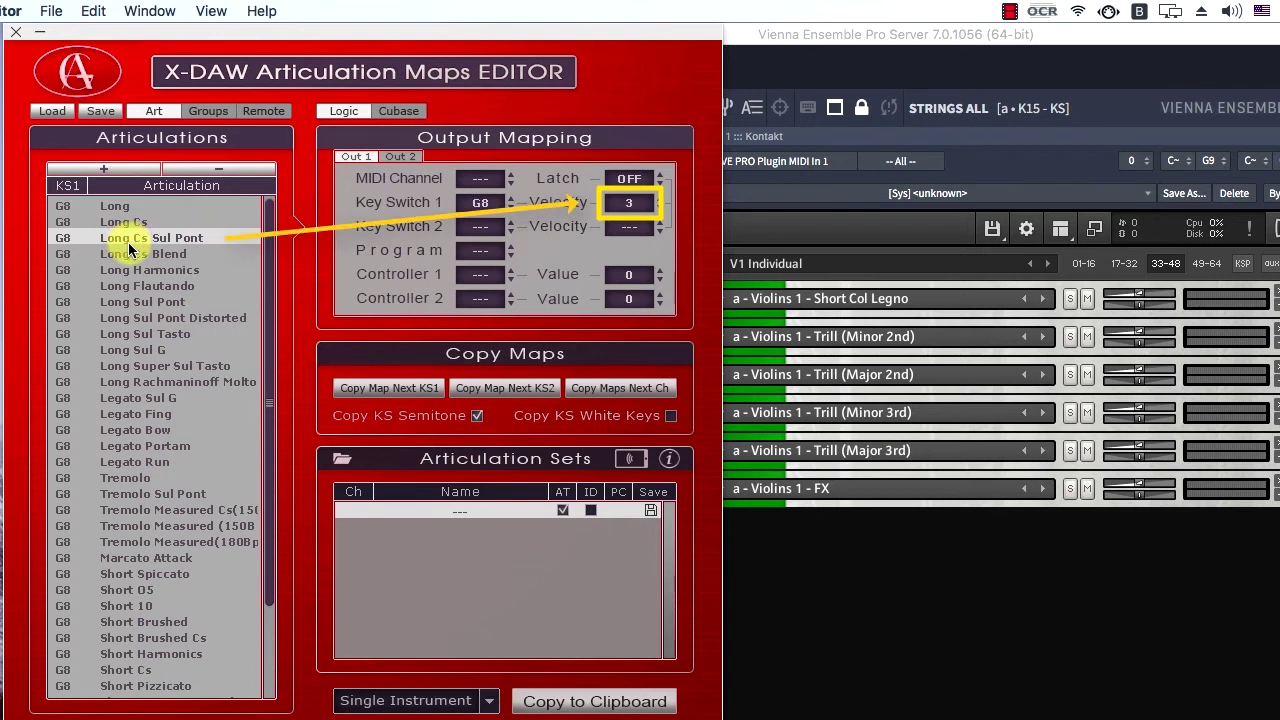
{"action": "left_click", "coordinate": [133, 256]}
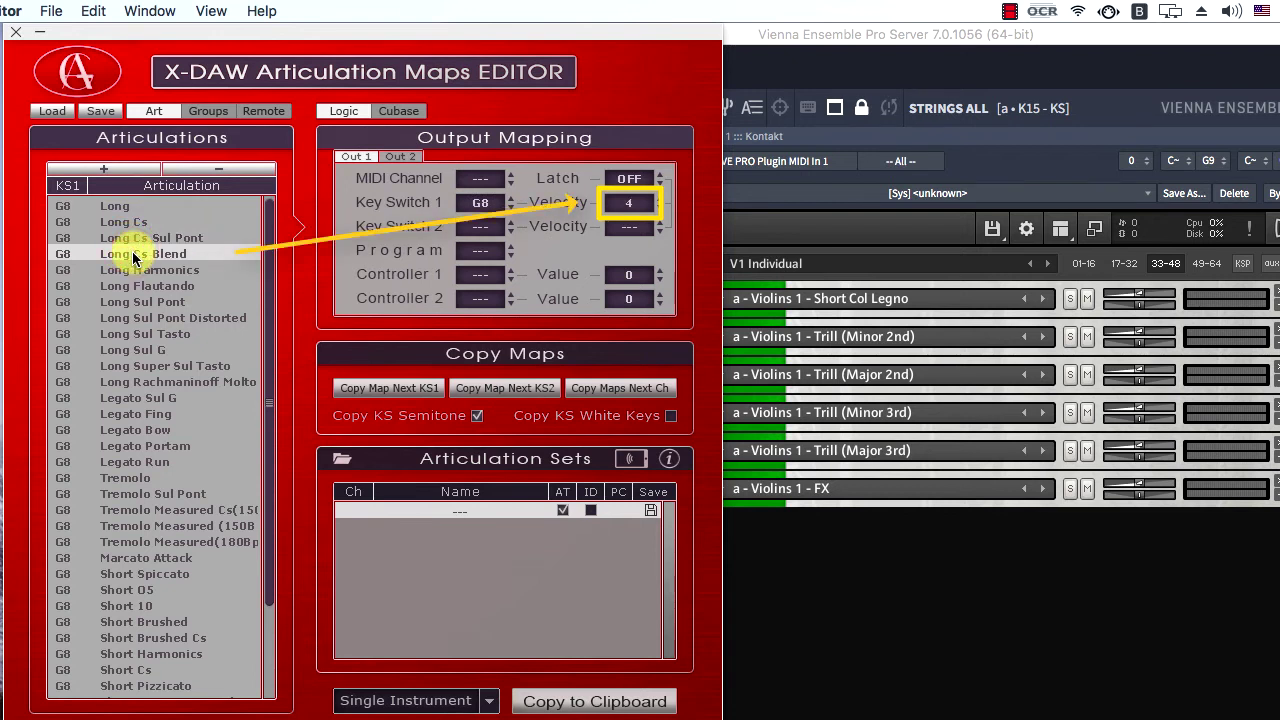
Step: Give Legato Fing, Bow, Portam and Run second key switches C-2, C#-2, D-2 and E-2
{"action": "left_click", "coordinate": [145, 414]}
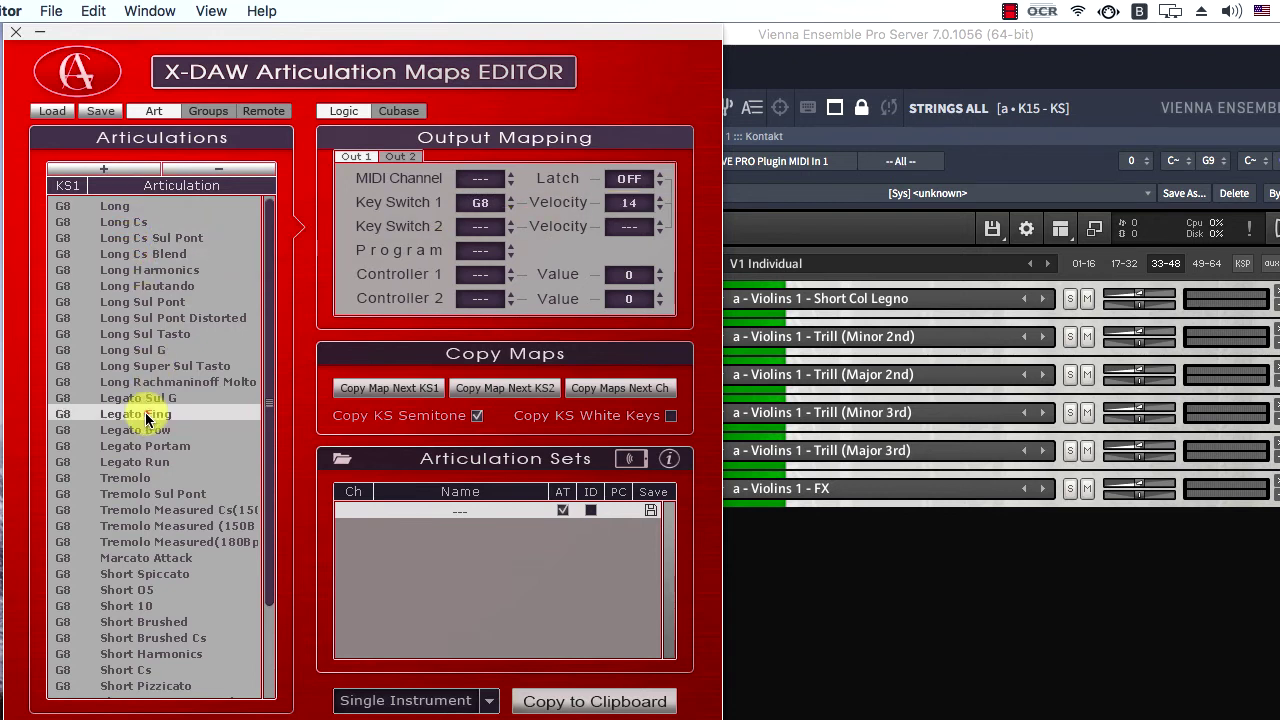
{"action": "left_click", "coordinate": [140, 464], "text": "shift"}
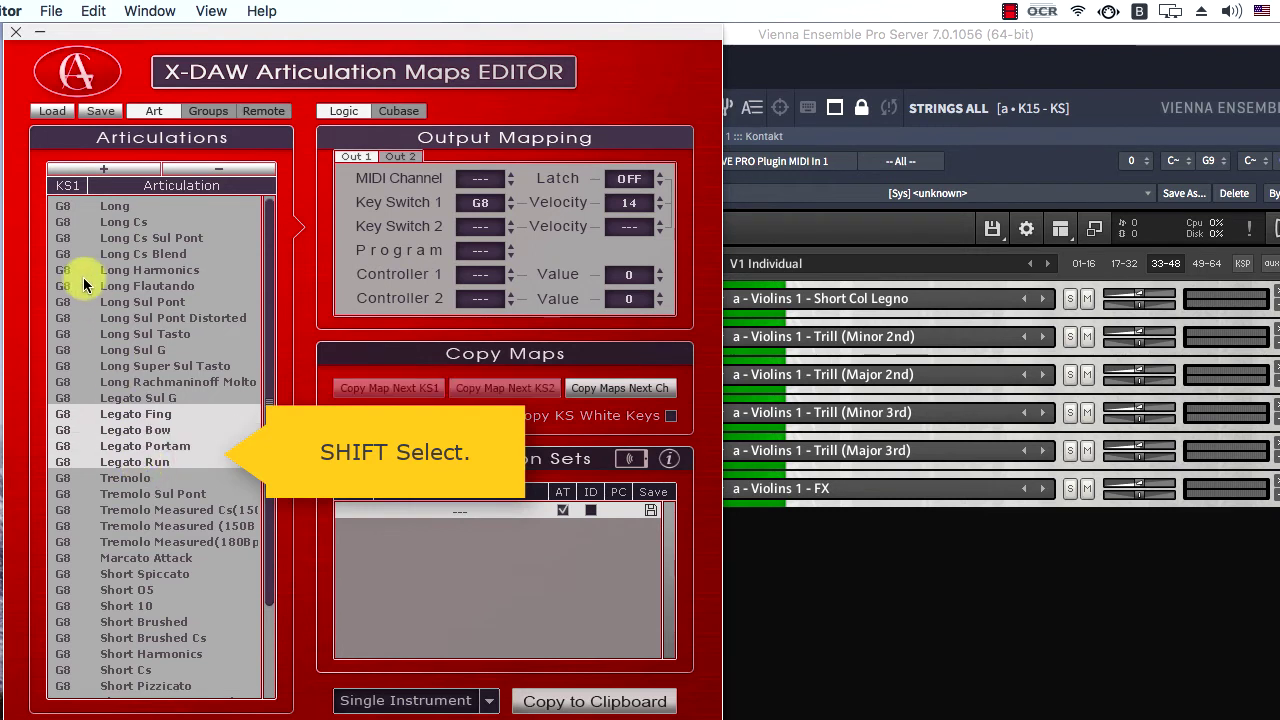
{"action": "left_click", "coordinate": [70, 188]}
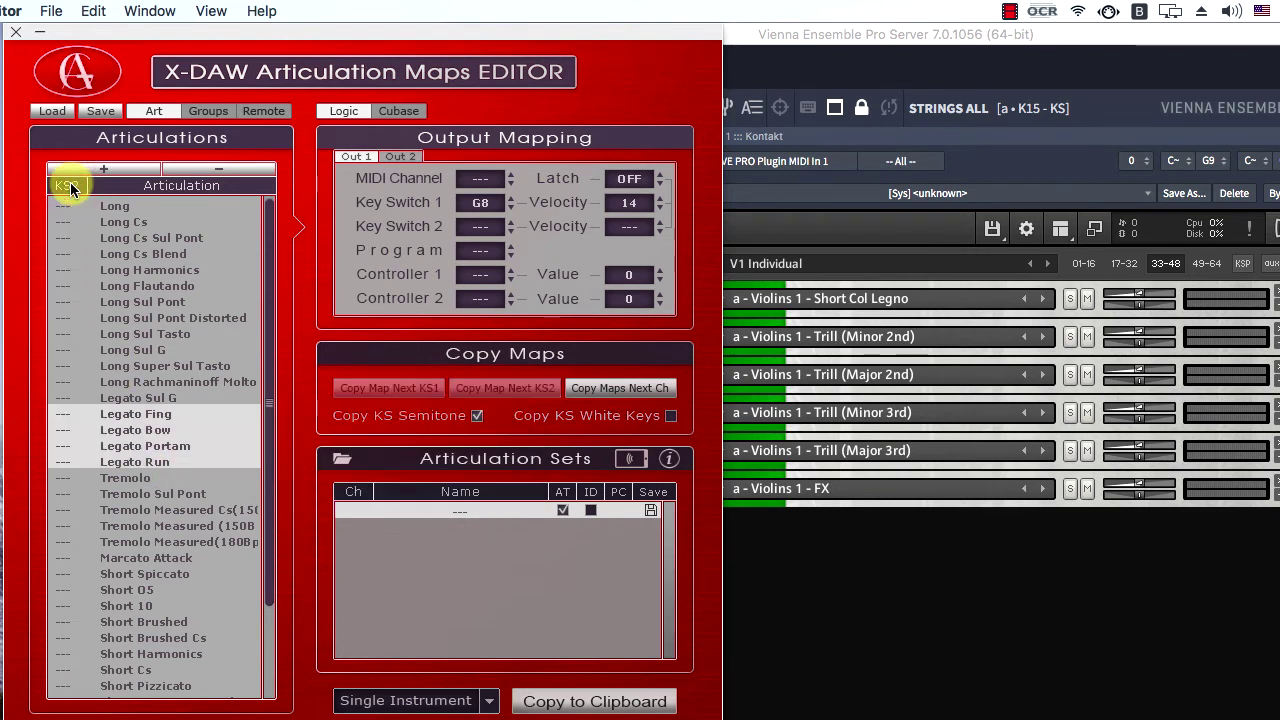
{"action": "left_click", "coordinate": [70, 188]}
{"action": "left_click", "coordinate": [480, 228]}
{"action": "left_click", "coordinate": [483, 228]}
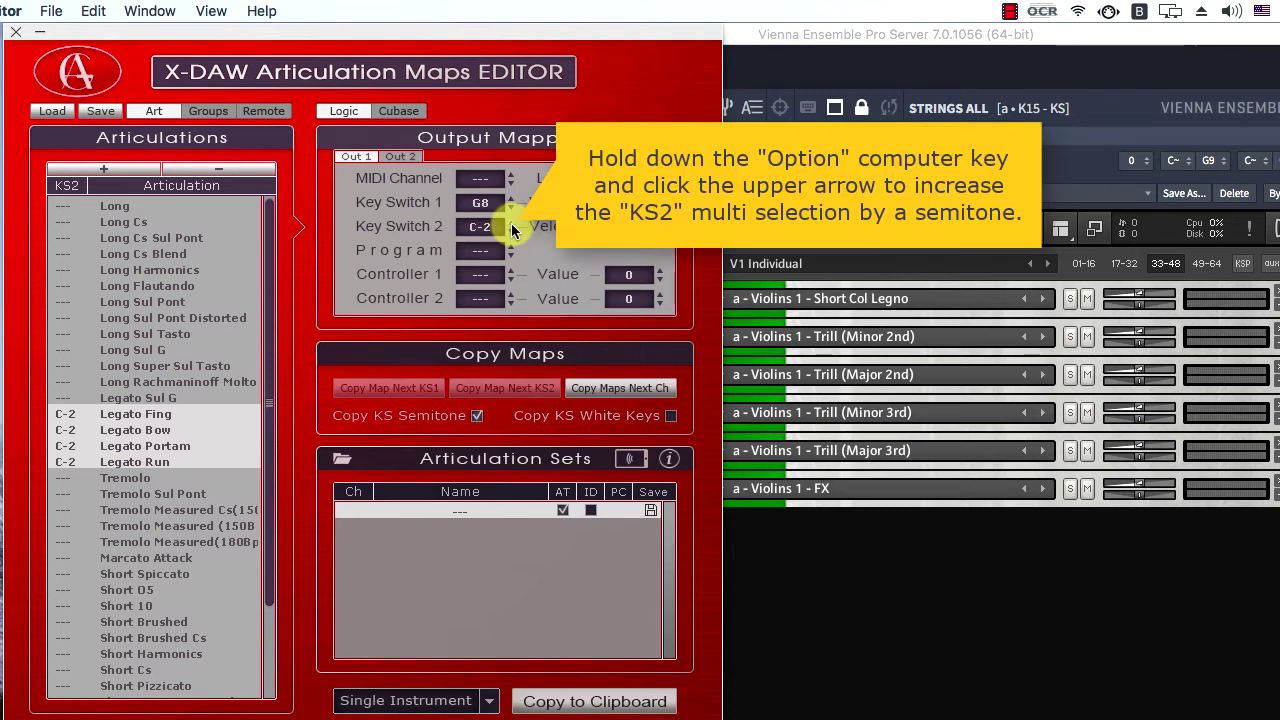
{"action": "left_click", "coordinate": [510, 221], "text": "alt"}
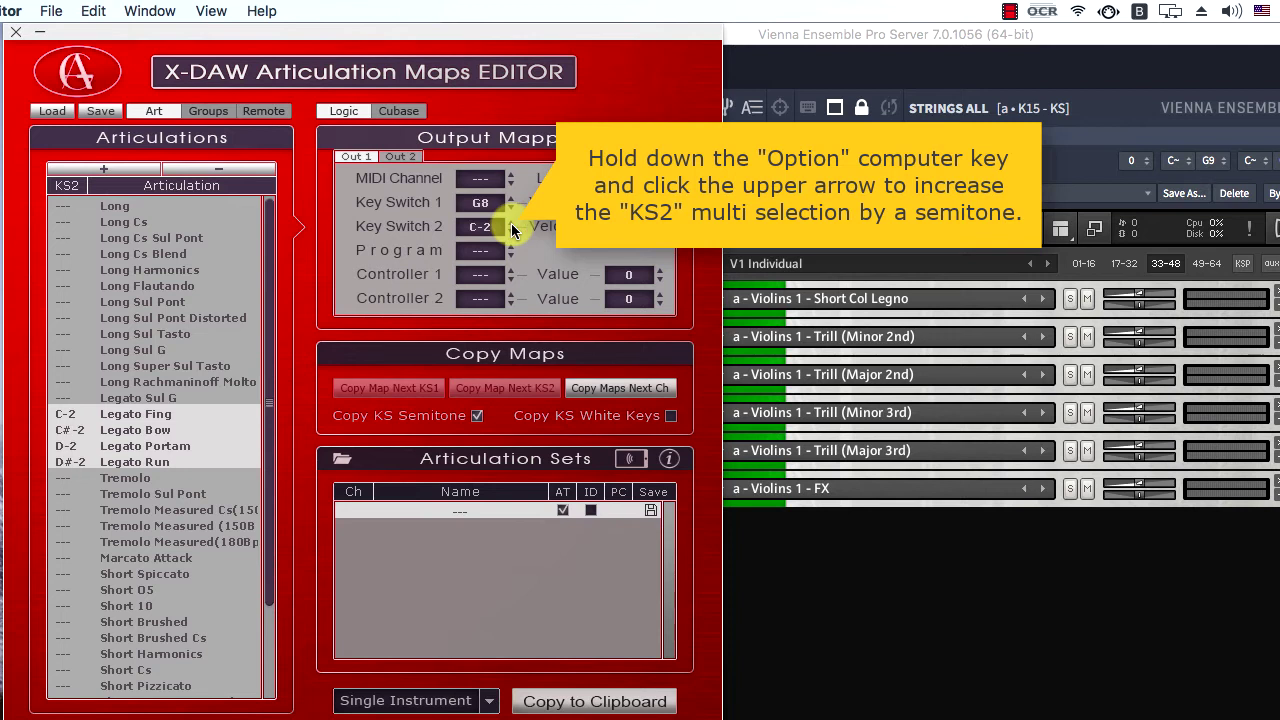
{"action": "left_click", "coordinate": [108, 463]}
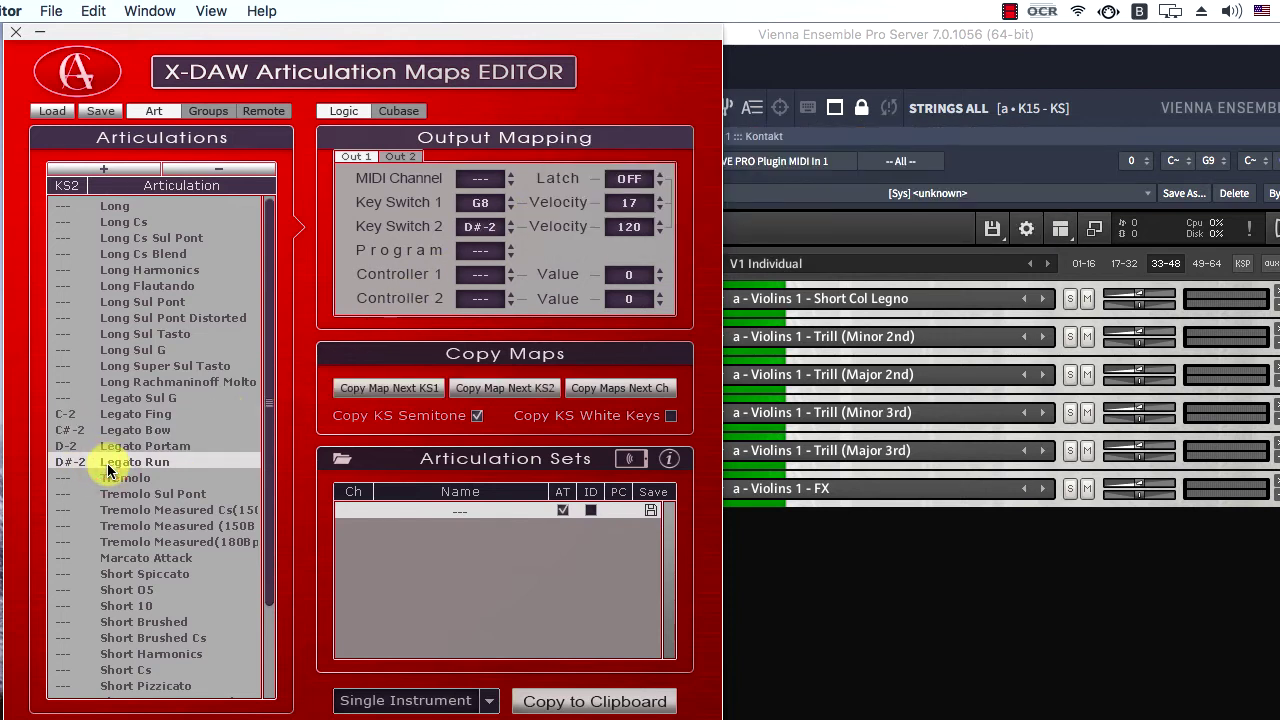
{"action": "left_click", "coordinate": [511, 224]}
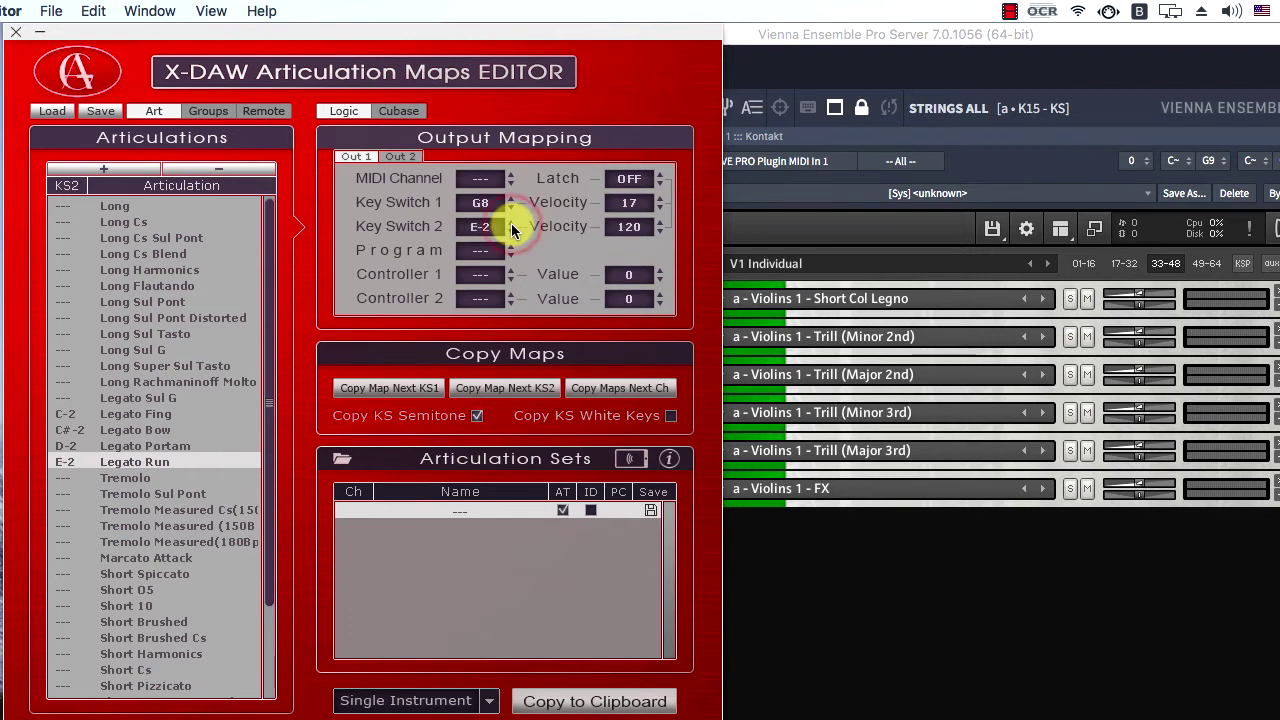
{"action": "left_click", "coordinate": [115, 208]}
{"action": "left_click", "coordinate": [124, 381], "text": "shift"}
Step: Colour the long articulations red and the legato articulations blue
{"action": "right_click", "coordinate": [124, 381]}
{"action": "mouse_move", "coordinate": [387, 290]}
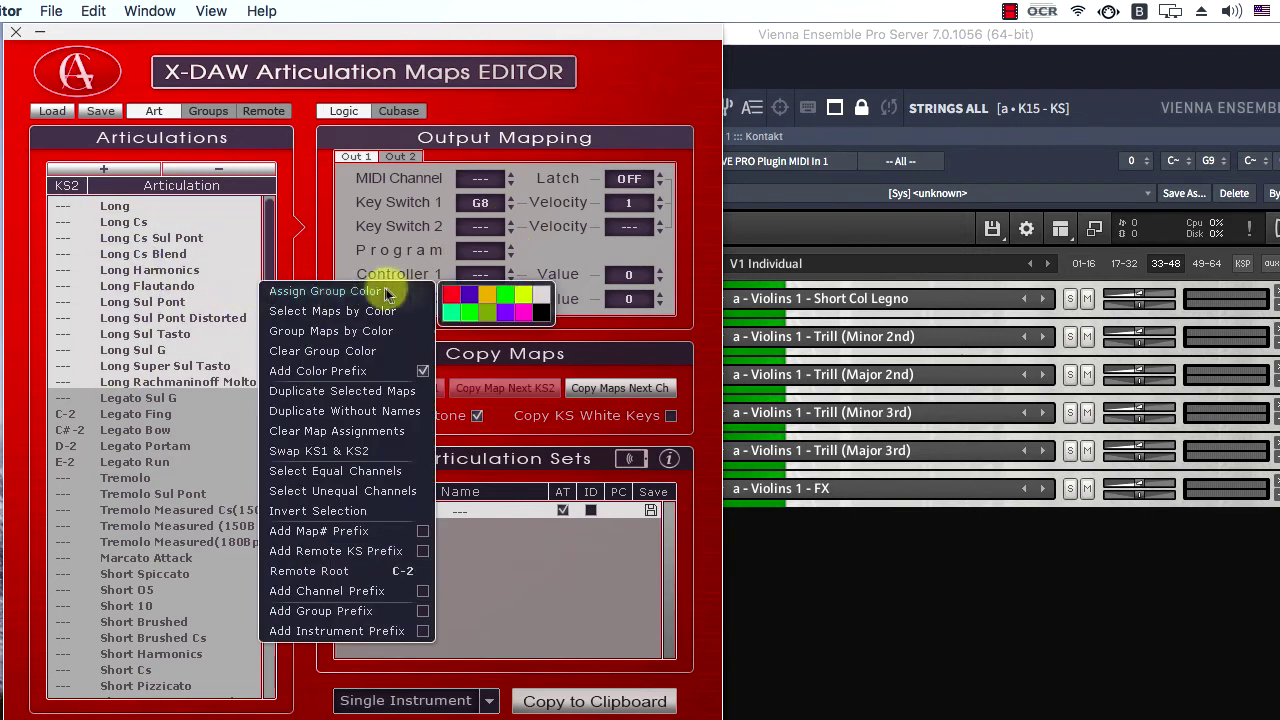
{"action": "left_click", "coordinate": [450, 298]}
{"action": "left_click_drag", "start_coordinate": [137, 397], "coordinate": [135, 541]}
{"action": "right_click", "coordinate": [131, 459]}
{"action": "left_click", "coordinate": [130, 480]}
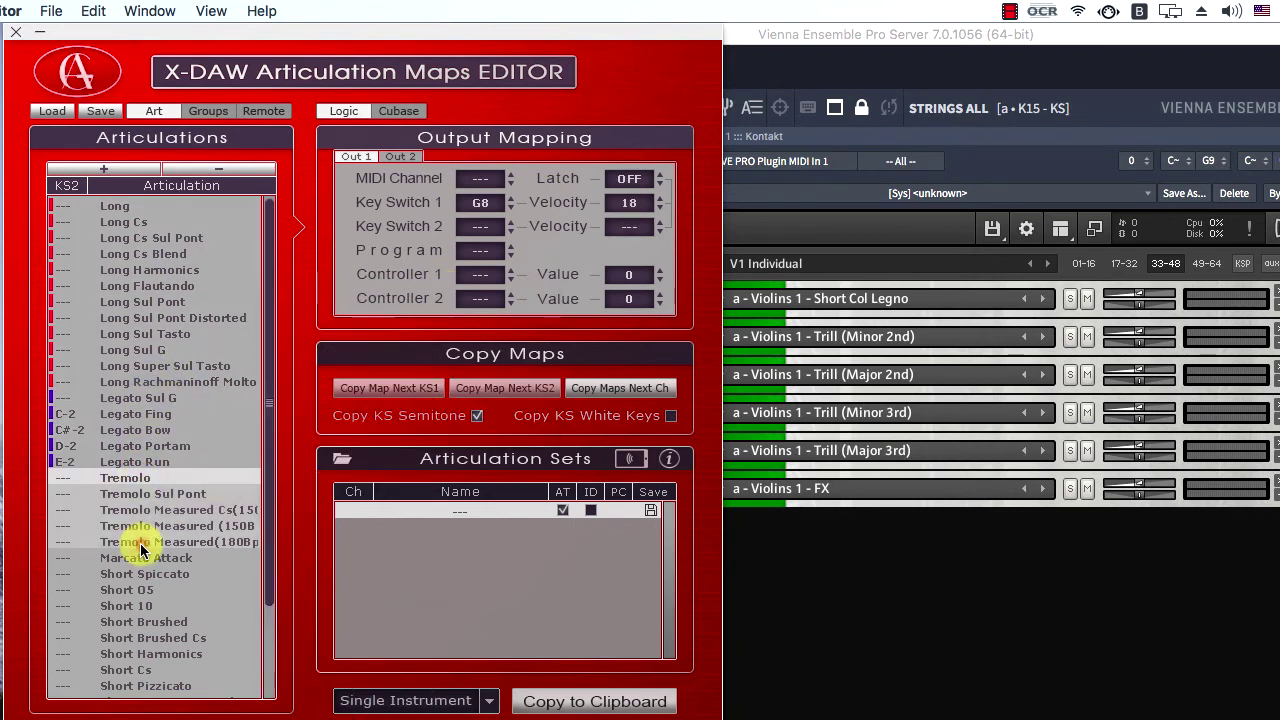
Step: Colour the tremolo articulations green and the shorts, Marcato Attack through Short Col Legno, orange
{"action": "right_click", "coordinate": [135, 541]}
{"action": "mouse_move", "coordinate": [303, 520]}
{"action": "left_click", "coordinate": [503, 520]}
{"action": "left_click", "coordinate": [120, 558]}
{"action": "scroll", "coordinate": [128, 585], "scroll_direction": "down", "scroll_amount": 2}
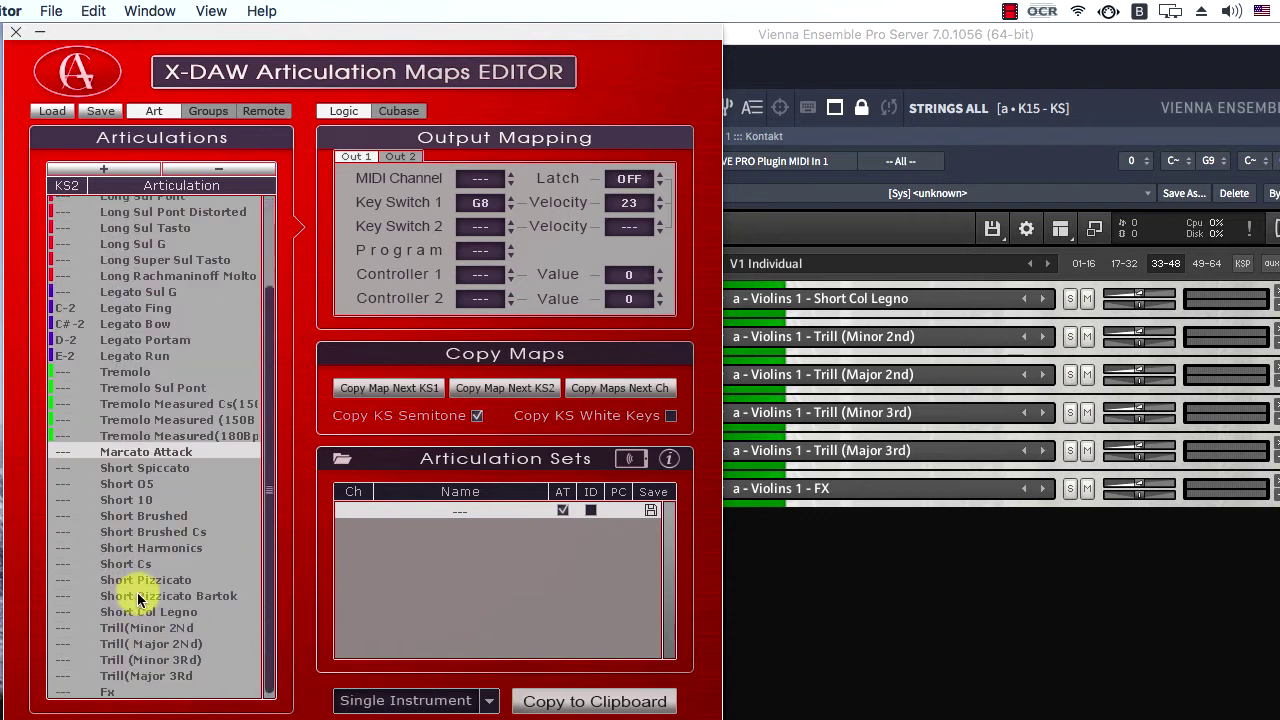
{"action": "left_click", "coordinate": [126, 613], "text": "shift"}
{"action": "right_click", "coordinate": [126, 613]}
{"action": "mouse_move", "coordinate": [310, 531]}
{"action": "left_click", "coordinate": [470, 530]}
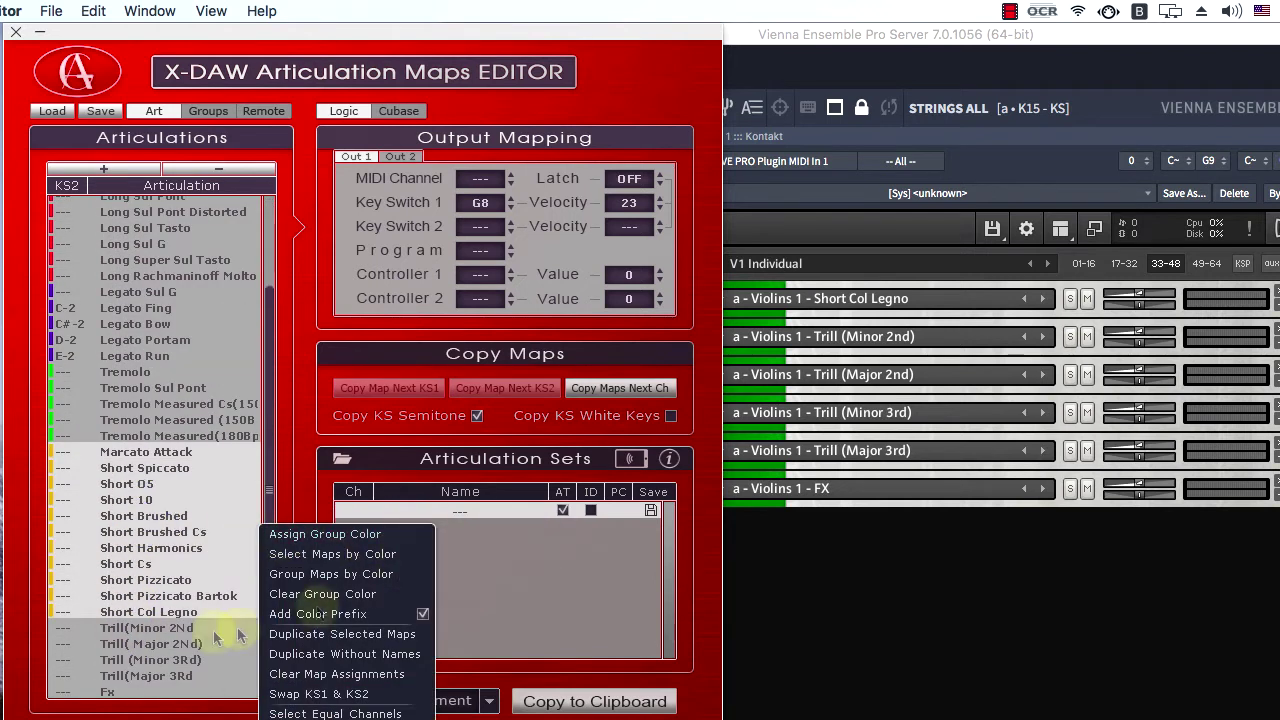
Step: Colour the trill articulations yellow-green and give the Fx row its own colour
{"action": "left_click", "coordinate": [140, 628]}
{"action": "left_click", "coordinate": [108, 676], "text": "shift"}
{"action": "right_click", "coordinate": [108, 676]}
{"action": "mouse_move", "coordinate": [270, 654]}
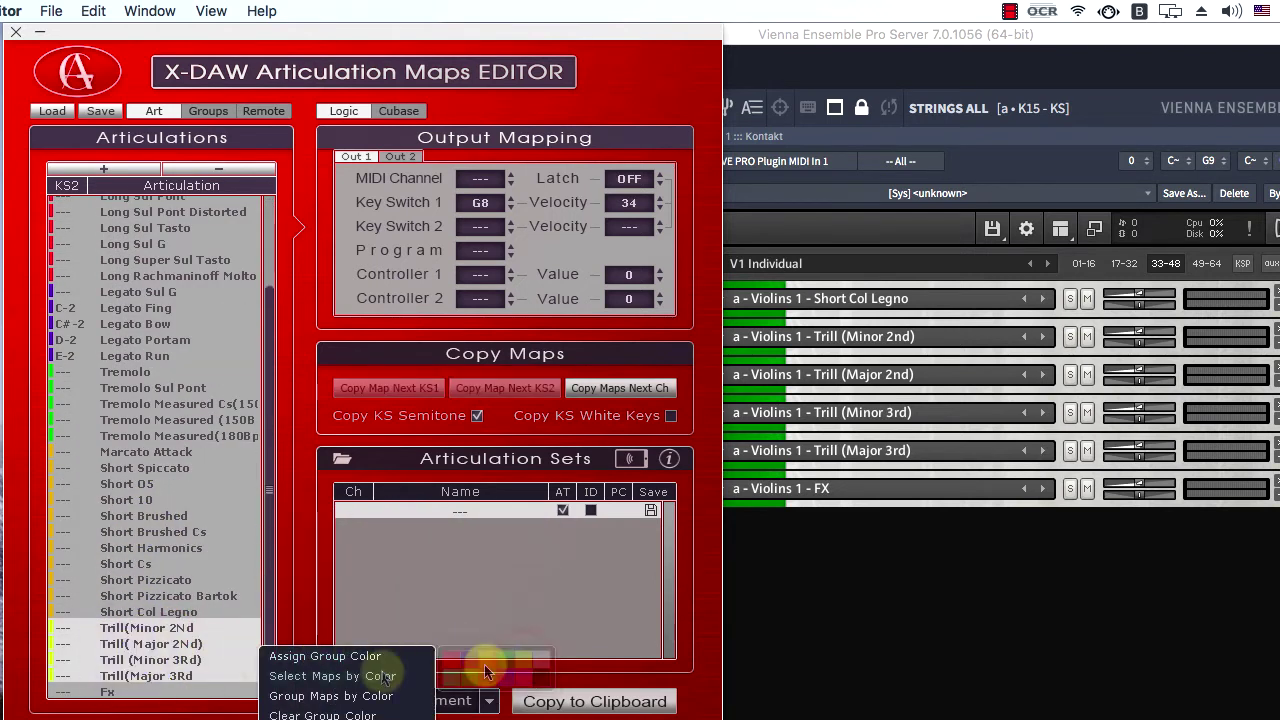
{"action": "left_click", "coordinate": [488, 660]}
{"action": "right_click", "coordinate": [240, 692]}
{"action": "mouse_move", "coordinate": [285, 701]}
{"action": "left_click", "coordinate": [500, 700]}
{"action": "scroll", "coordinate": [262, 300], "scroll_direction": "up", "scroll_amount": 2}
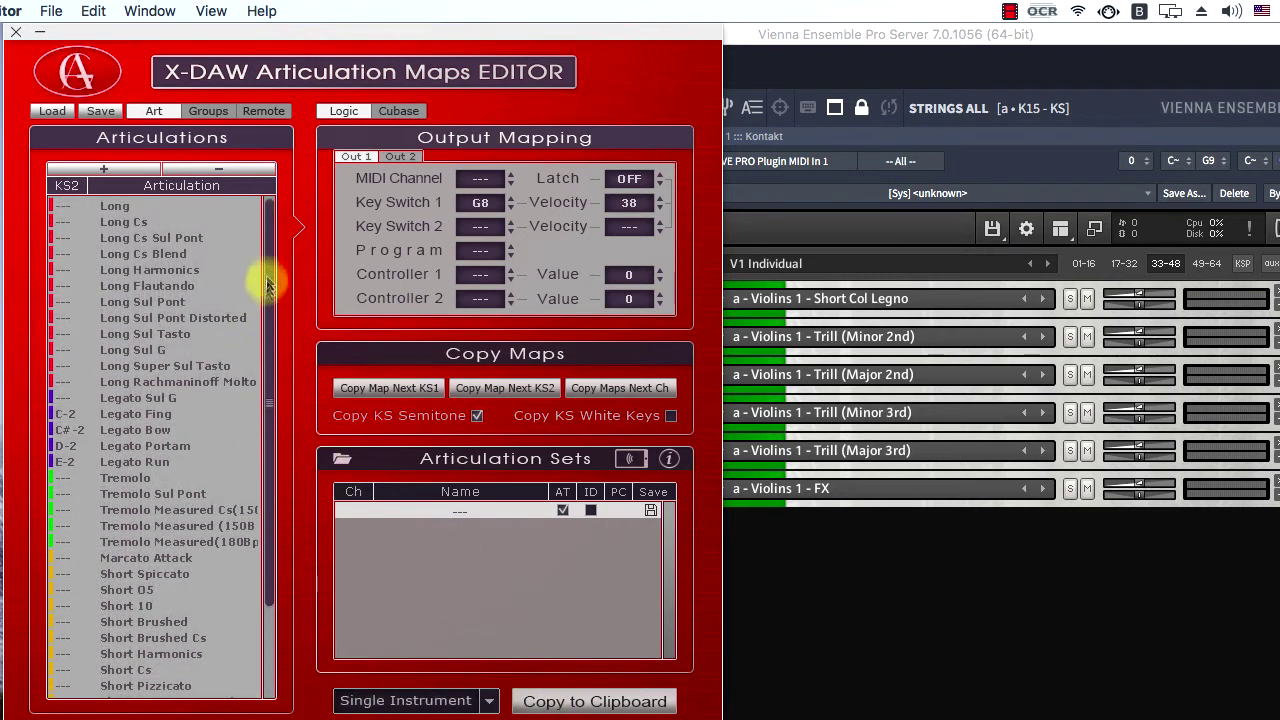
Step: Name the set 'SF SY V1 ALL' and save it as SF SY V1 ALL.arm and a Logic articulation set
{"action": "left_click", "coordinate": [459, 511]}
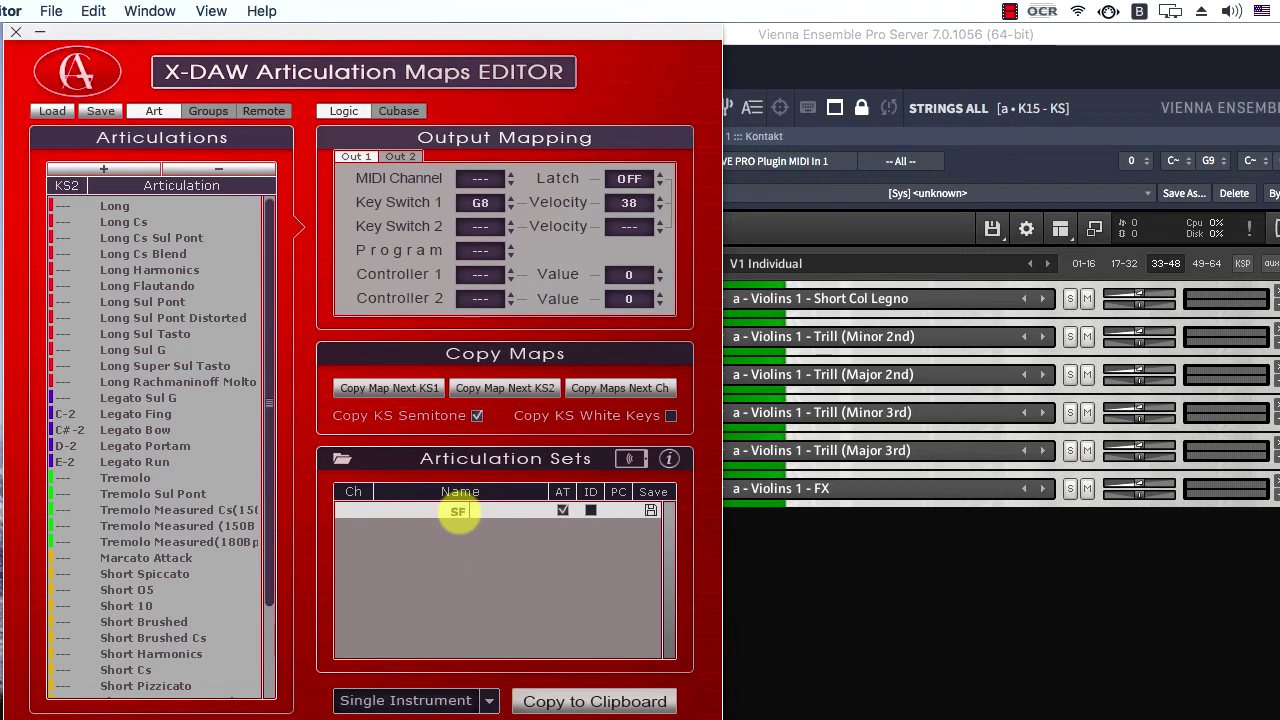
{"action": "type", "text": "SF SY V1 ALL"}
{"action": "left_click", "coordinate": [101, 112]}
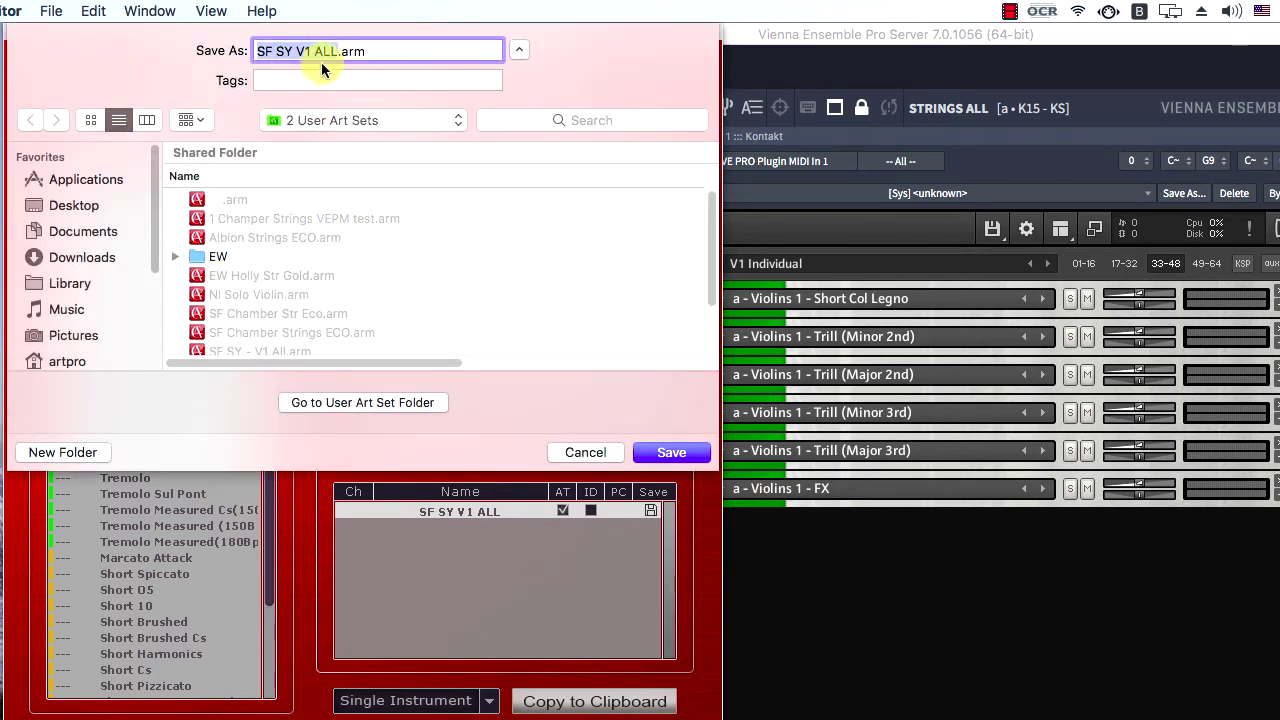
{"action": "left_click", "coordinate": [676, 452]}
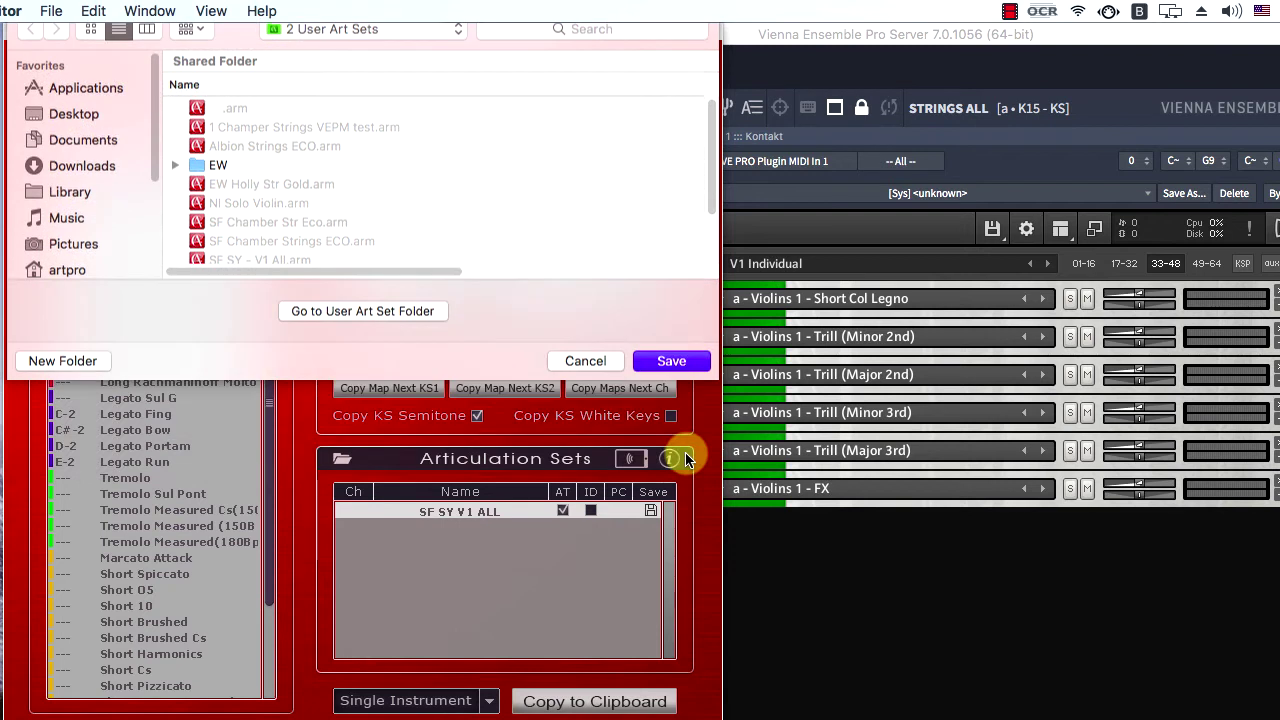
{"action": "left_click", "coordinate": [650, 512]}
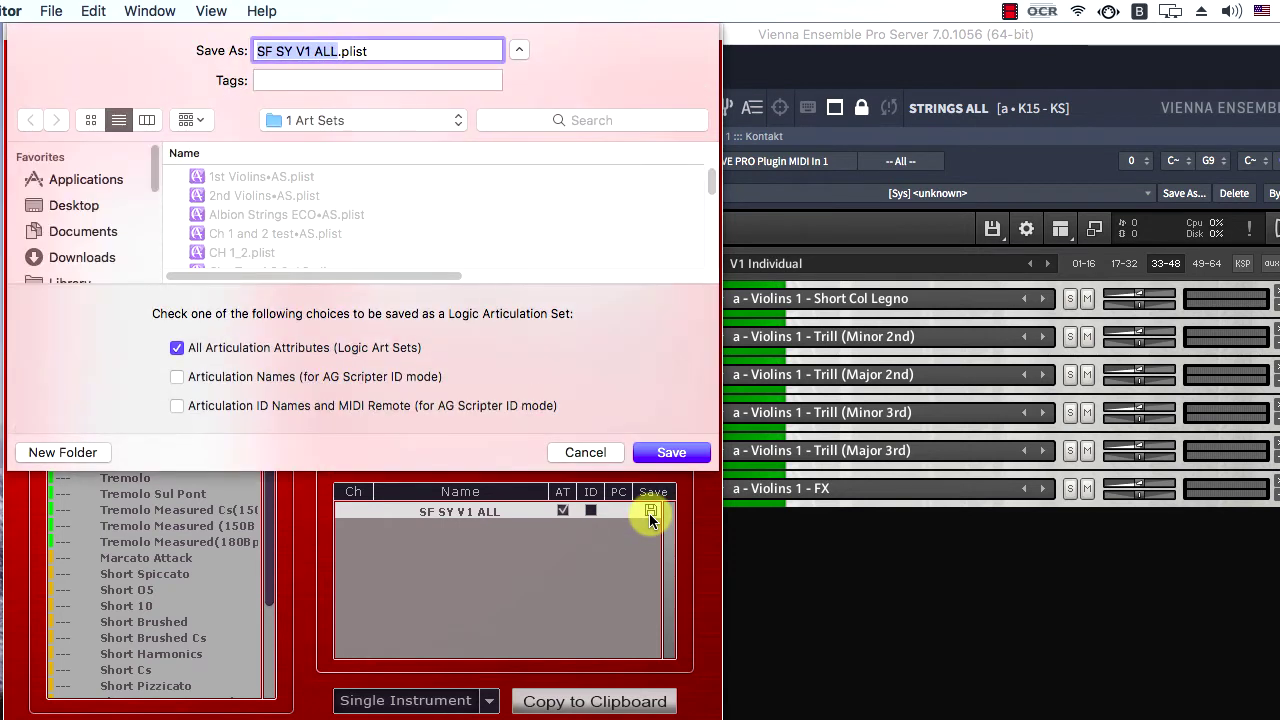
{"action": "left_click", "coordinate": [666, 450]}
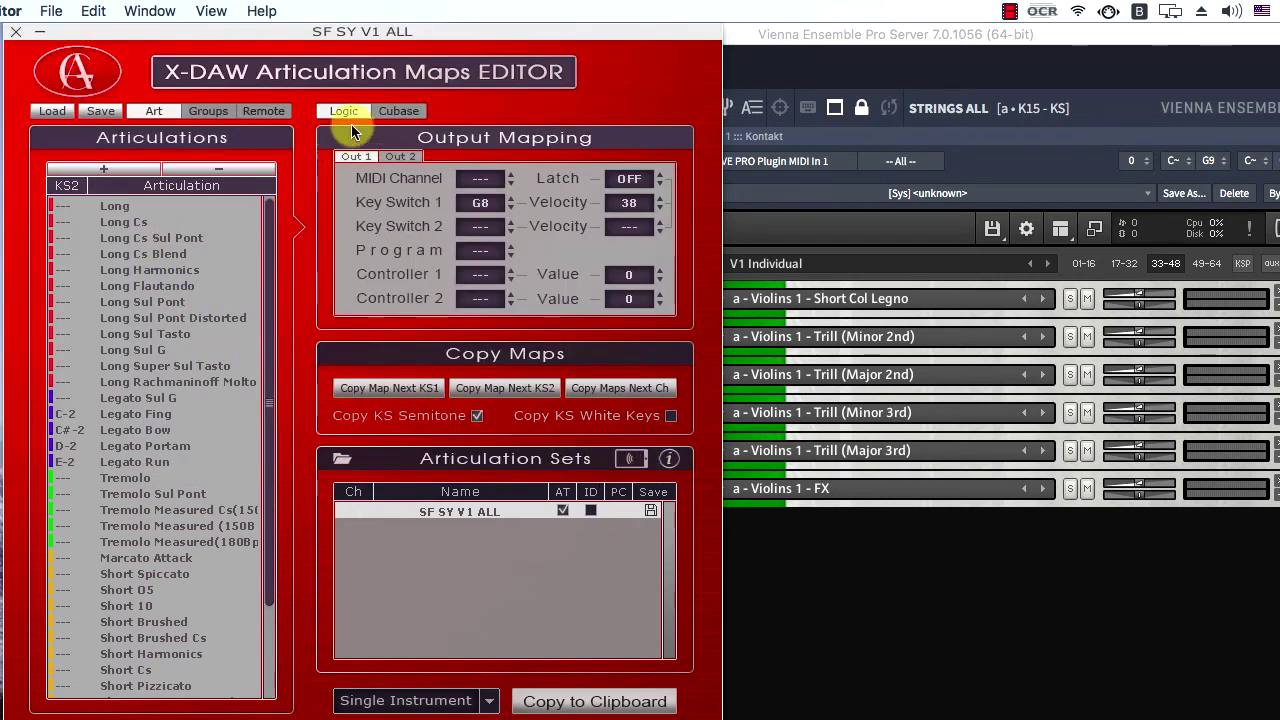
Step: Switch to Cubase expression map mode and show each articulation's type in the list
{"action": "left_click", "coordinate": [400, 111]}
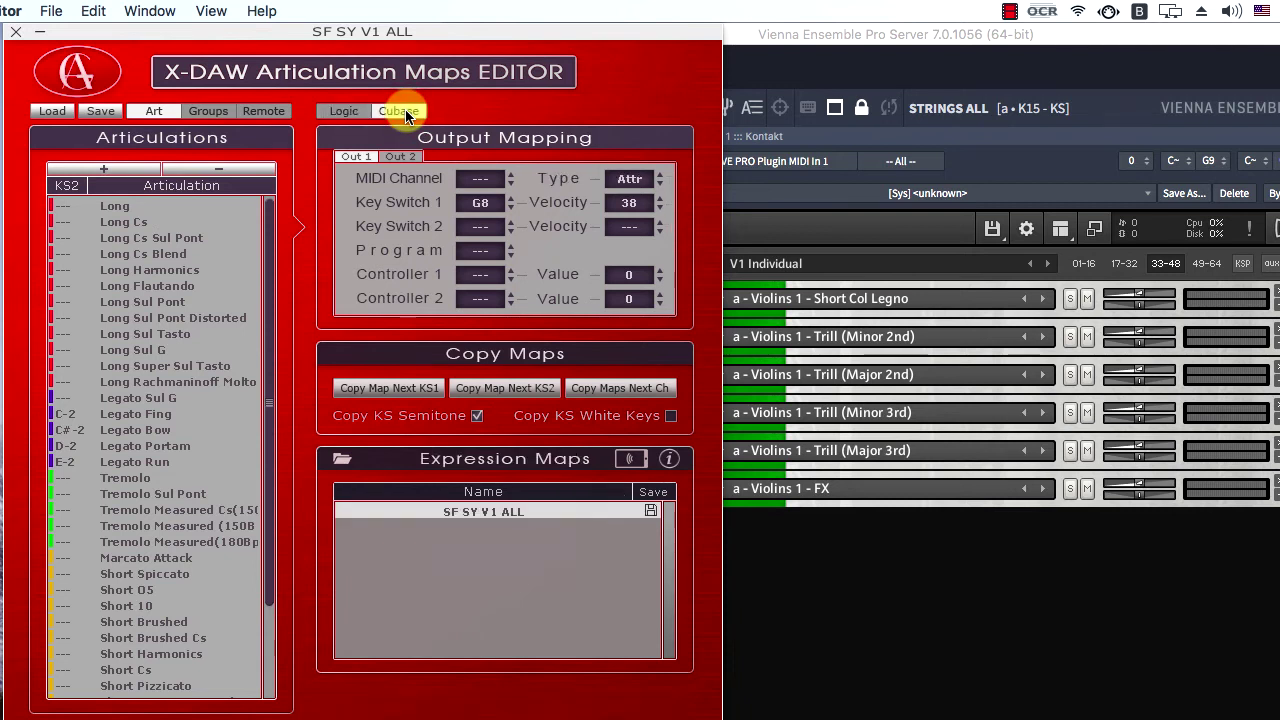
{"action": "left_click", "coordinate": [126, 209]}
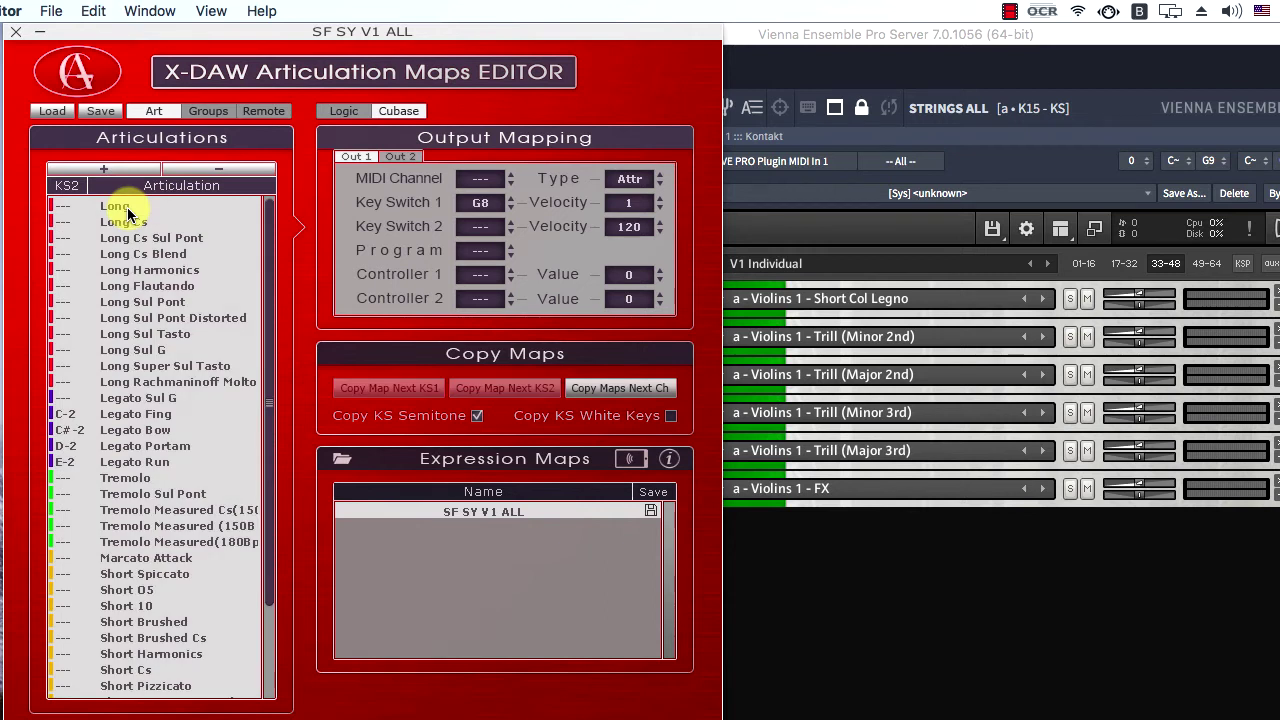
{"action": "left_click", "coordinate": [66, 187]}
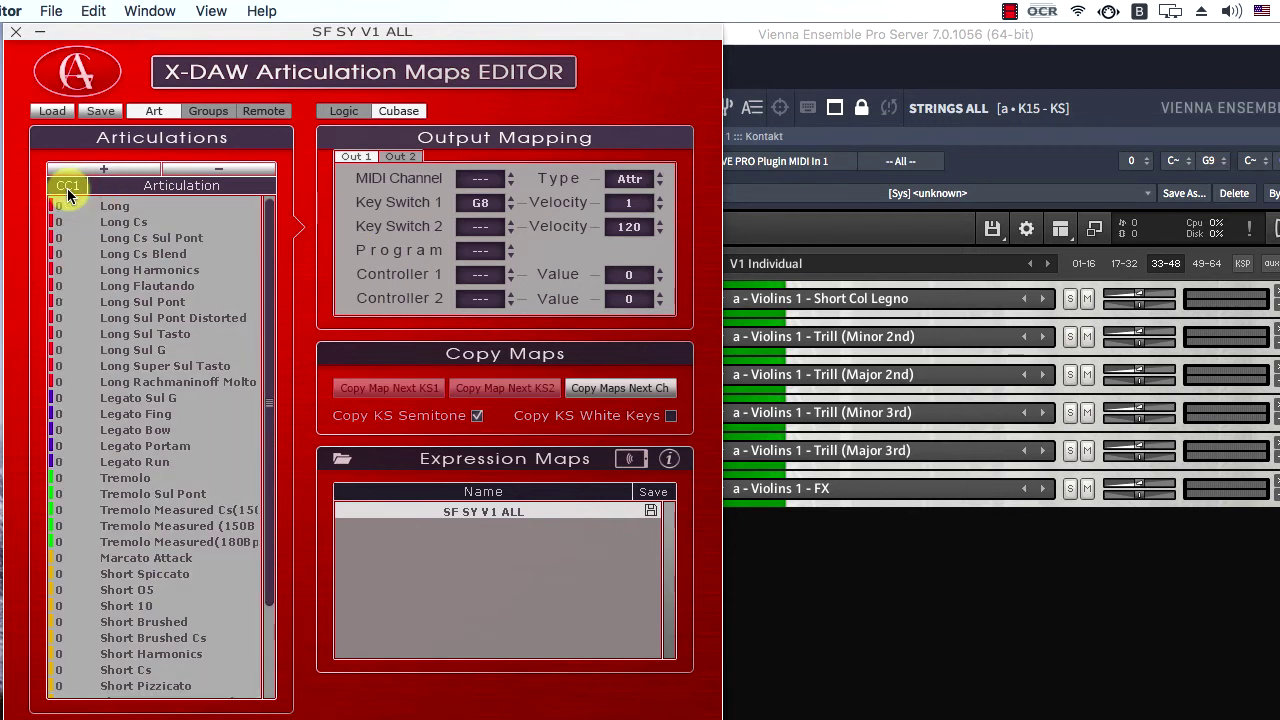
{"action": "left_click", "coordinate": [67, 187]}
{"action": "left_click", "coordinate": [67, 187]}
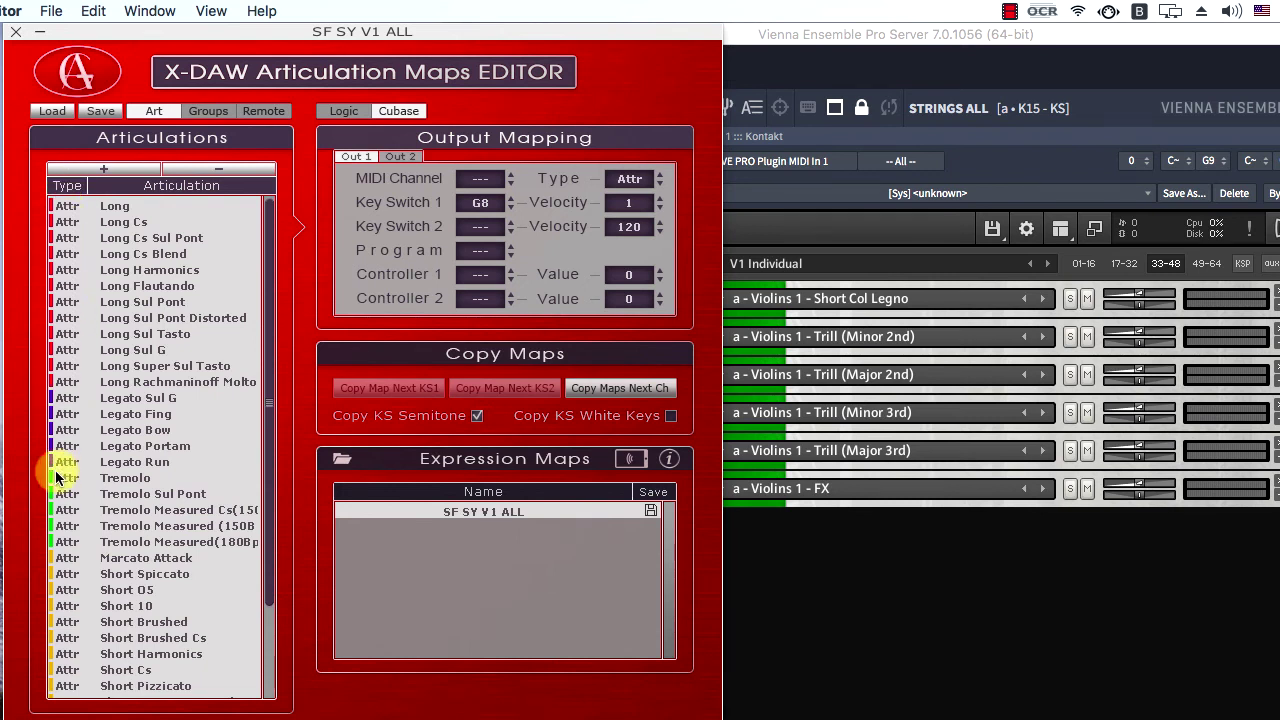
Step: Keep every articulation as Attribute type and save SF SY V1 ALL.expressionmap
{"action": "left_click", "coordinate": [632, 181]}
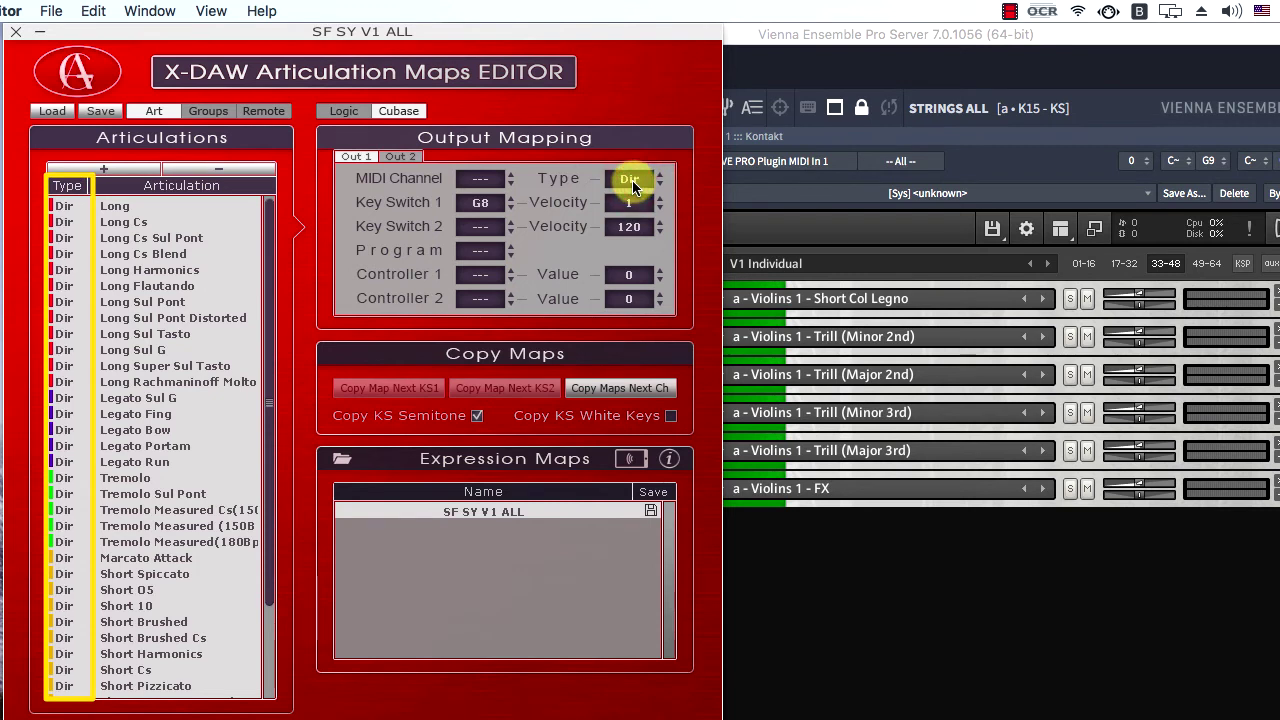
{"action": "left_click", "coordinate": [632, 181]}
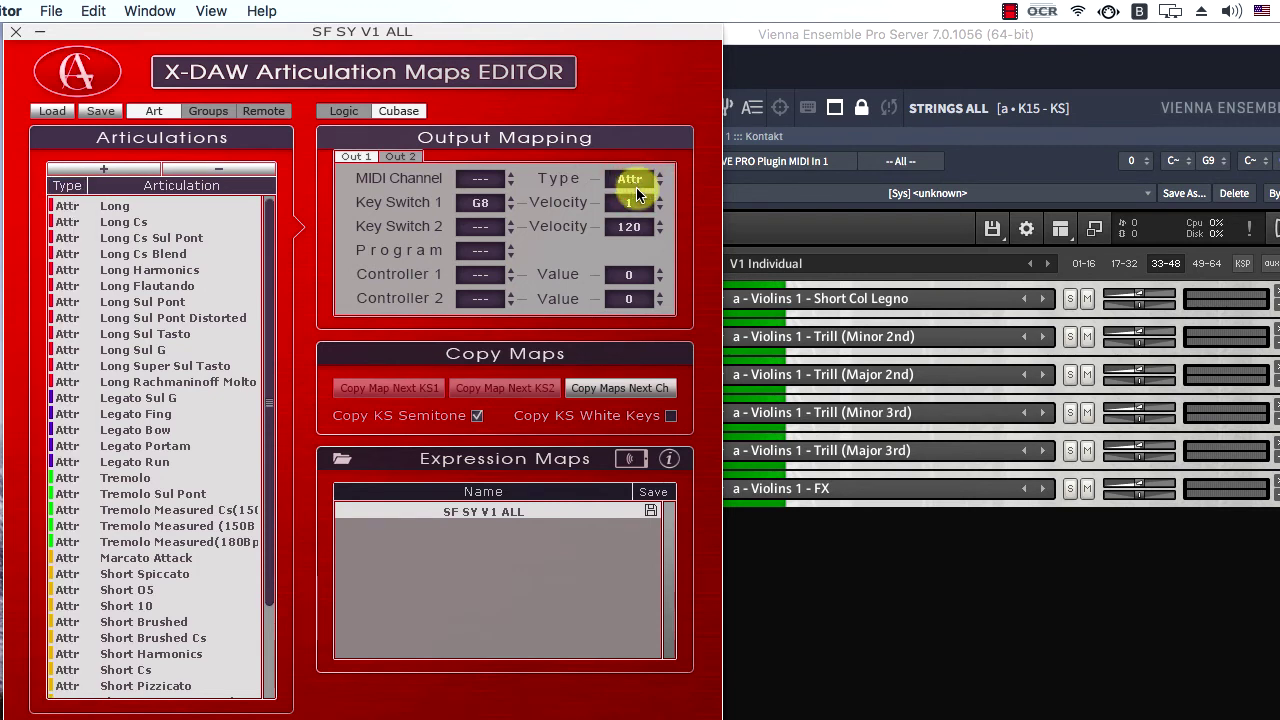
{"action": "left_click", "coordinate": [651, 514]}
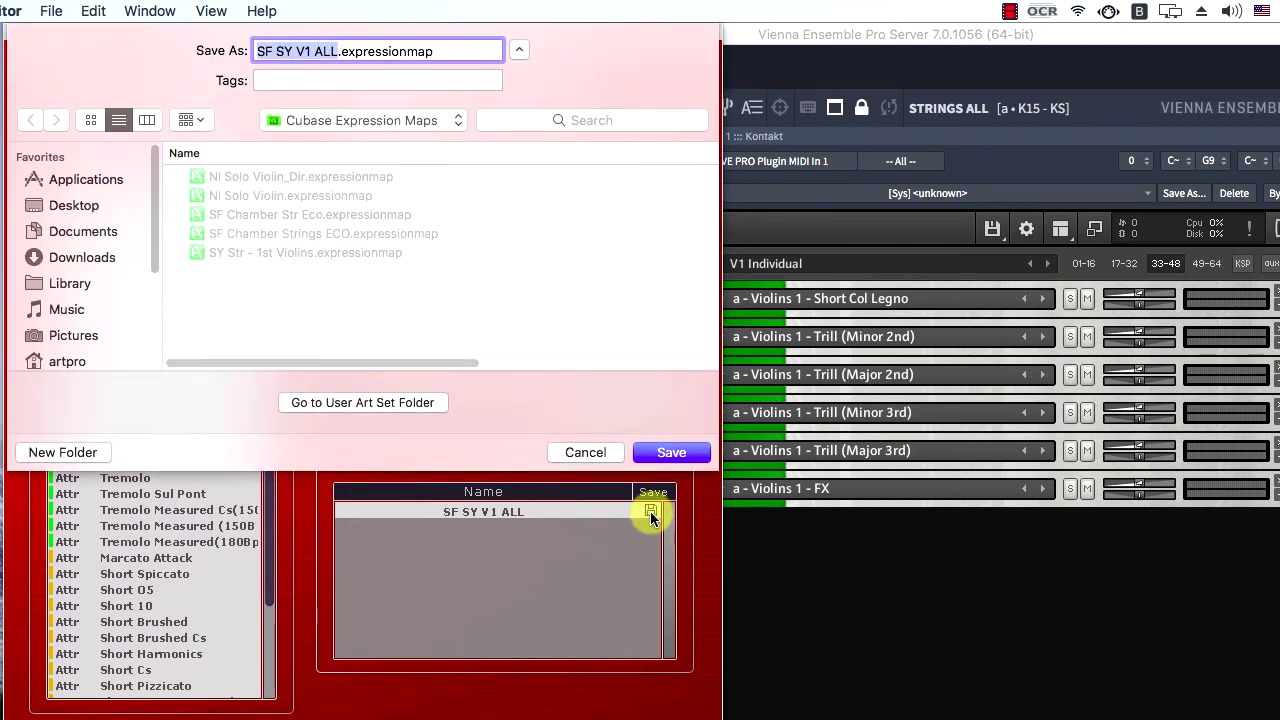
{"action": "left_click", "coordinate": [658, 462]}
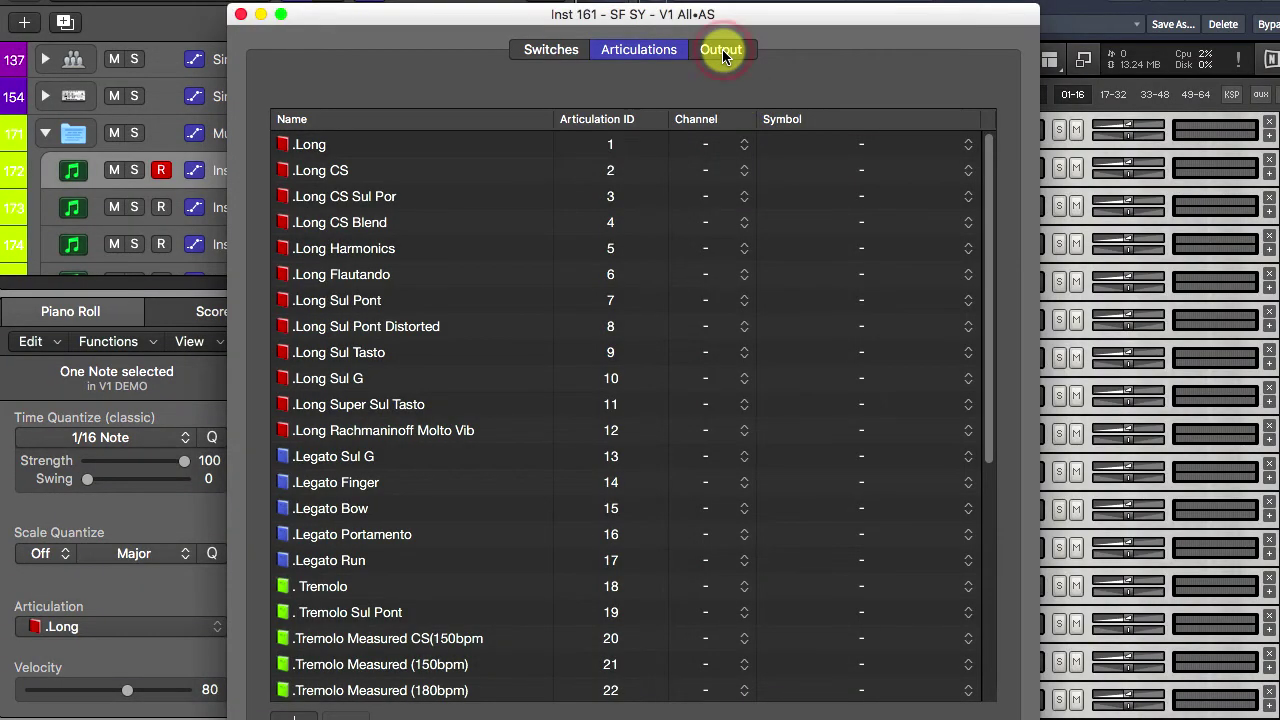
Step: Review the set's output mapping down to the Legato and Tremolo entries, then close the window
{"action": "left_click", "coordinate": [722, 52]}
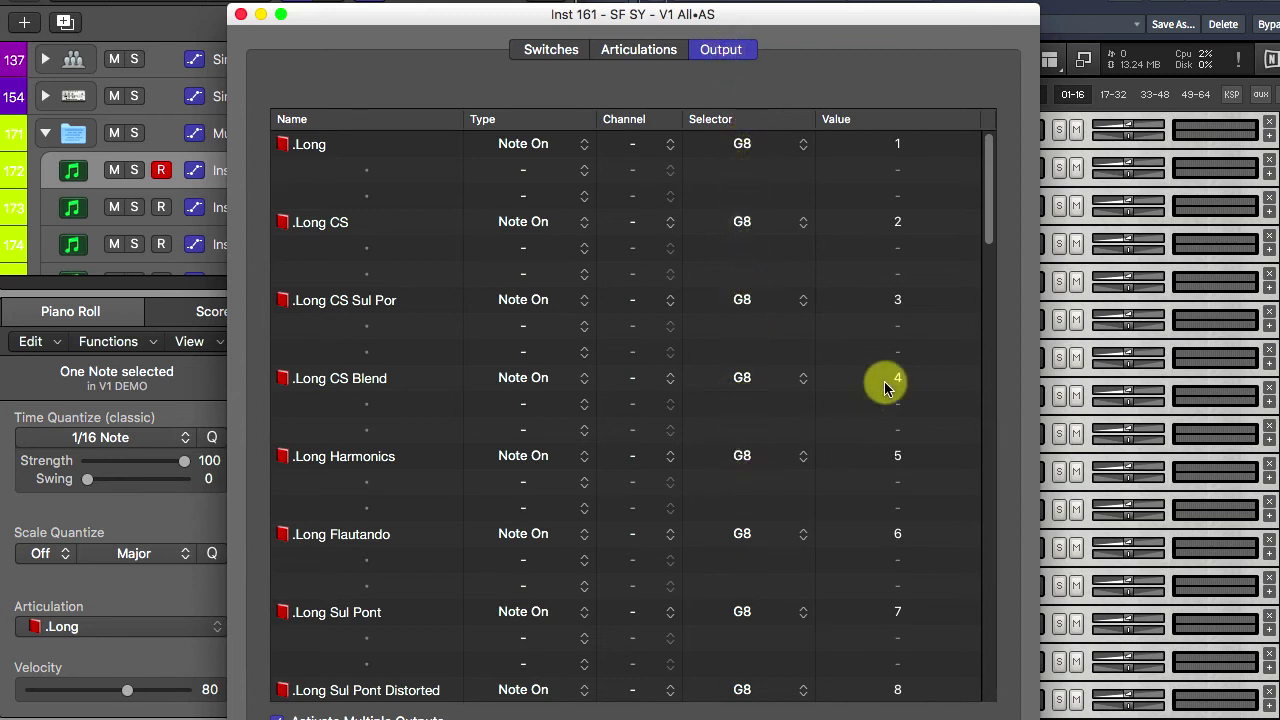
{"action": "left_click_drag", "start_coordinate": [991, 172], "coordinate": [980, 338]}
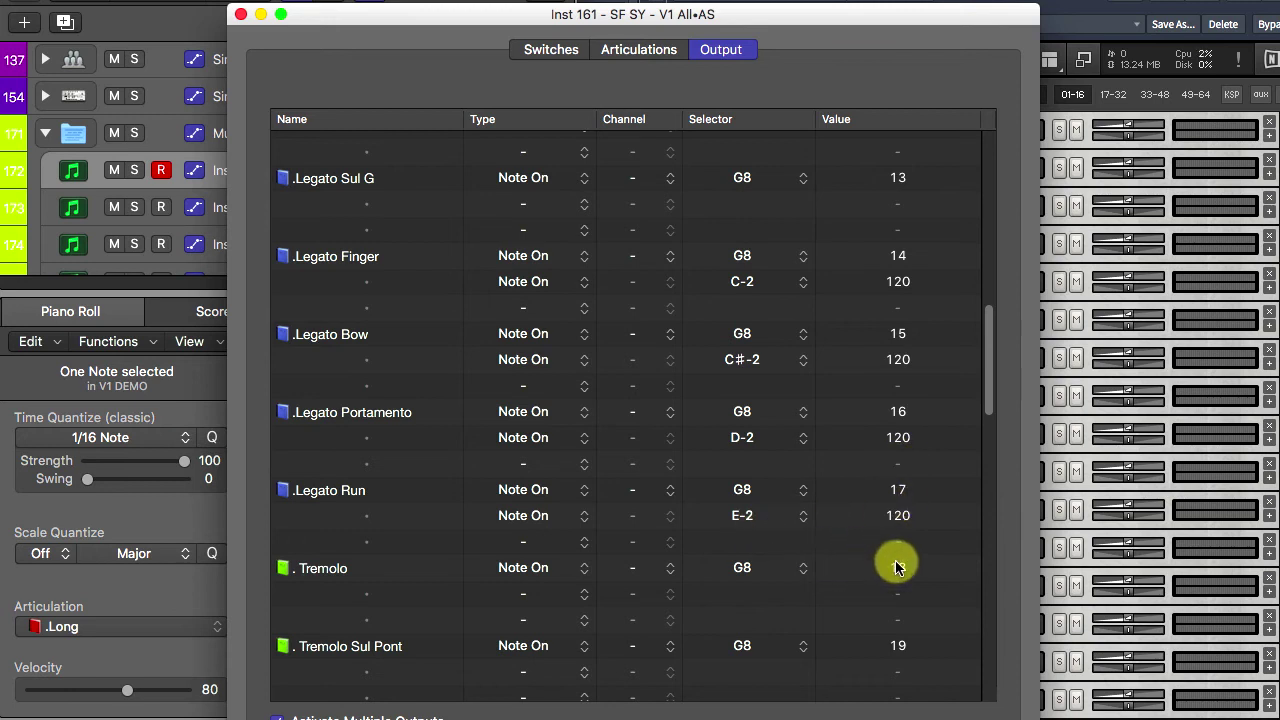
{"action": "left_click", "coordinate": [241, 14]}
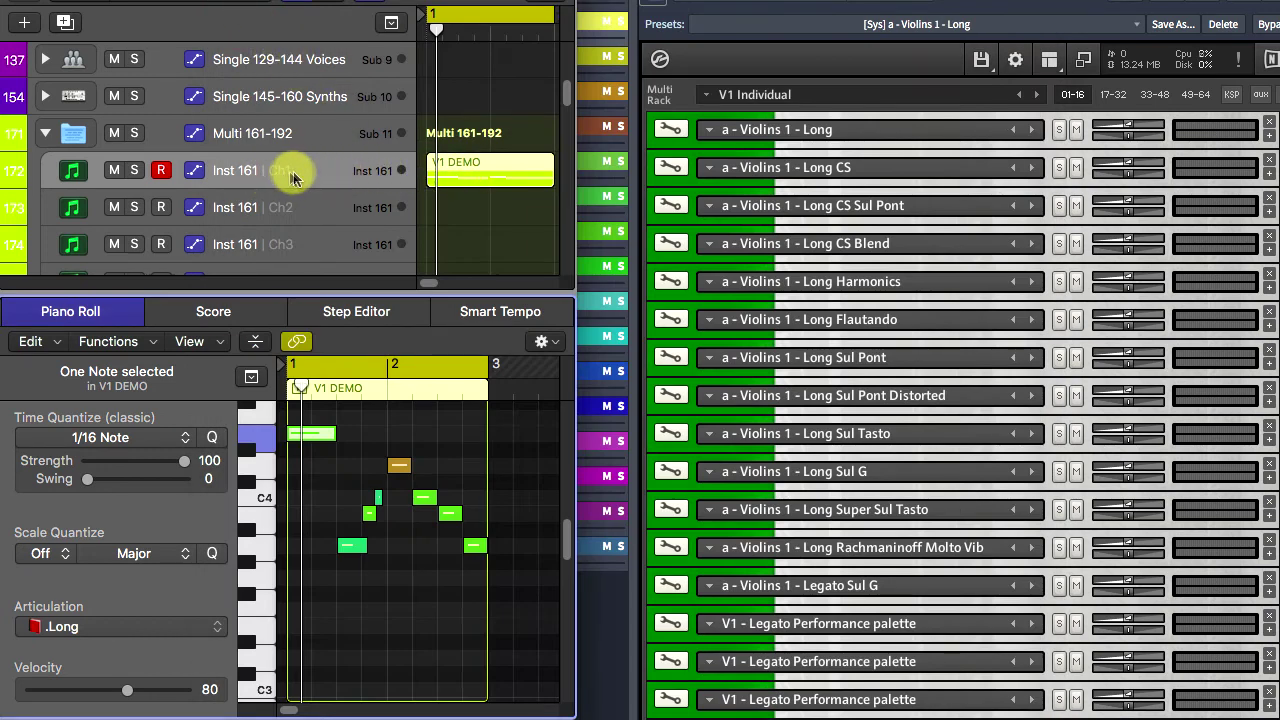
Step: Check the articulation assigned to each note of the V1 DEMO phrase
{"action": "scroll", "coordinate": [292, 178], "scroll_direction": "down", "scroll_amount": 3}
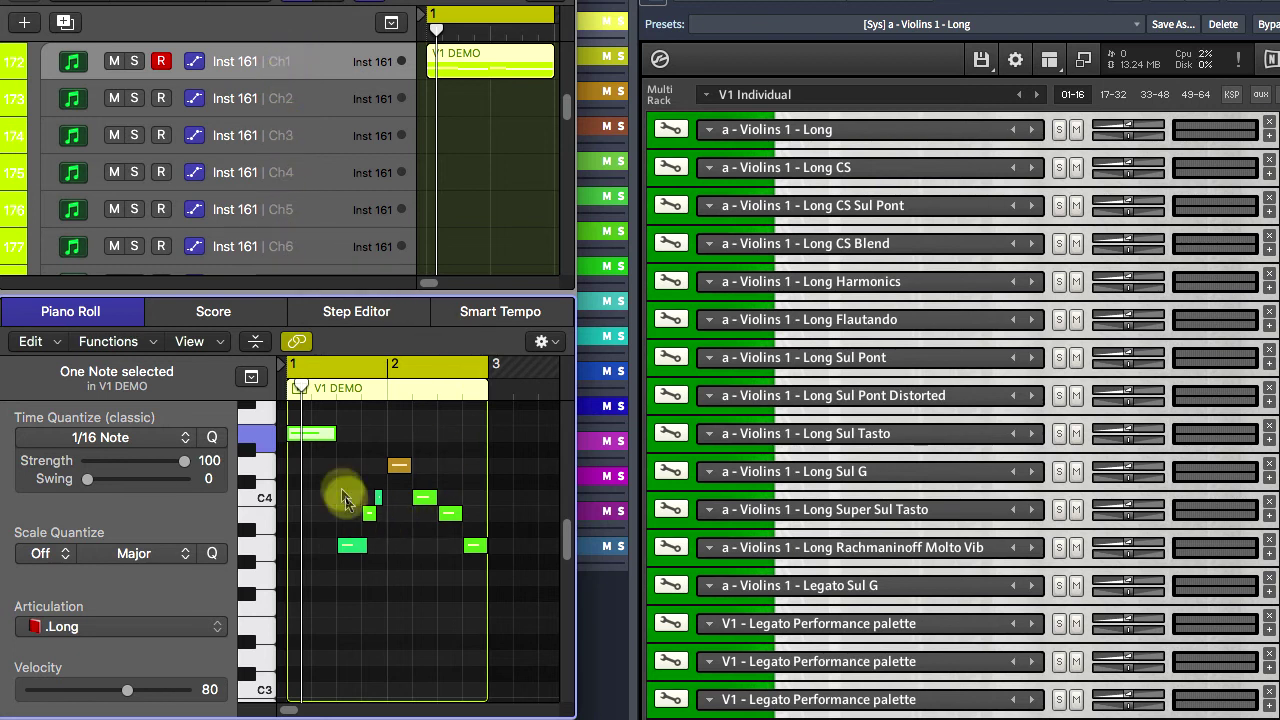
{"action": "left_click", "coordinate": [314, 441]}
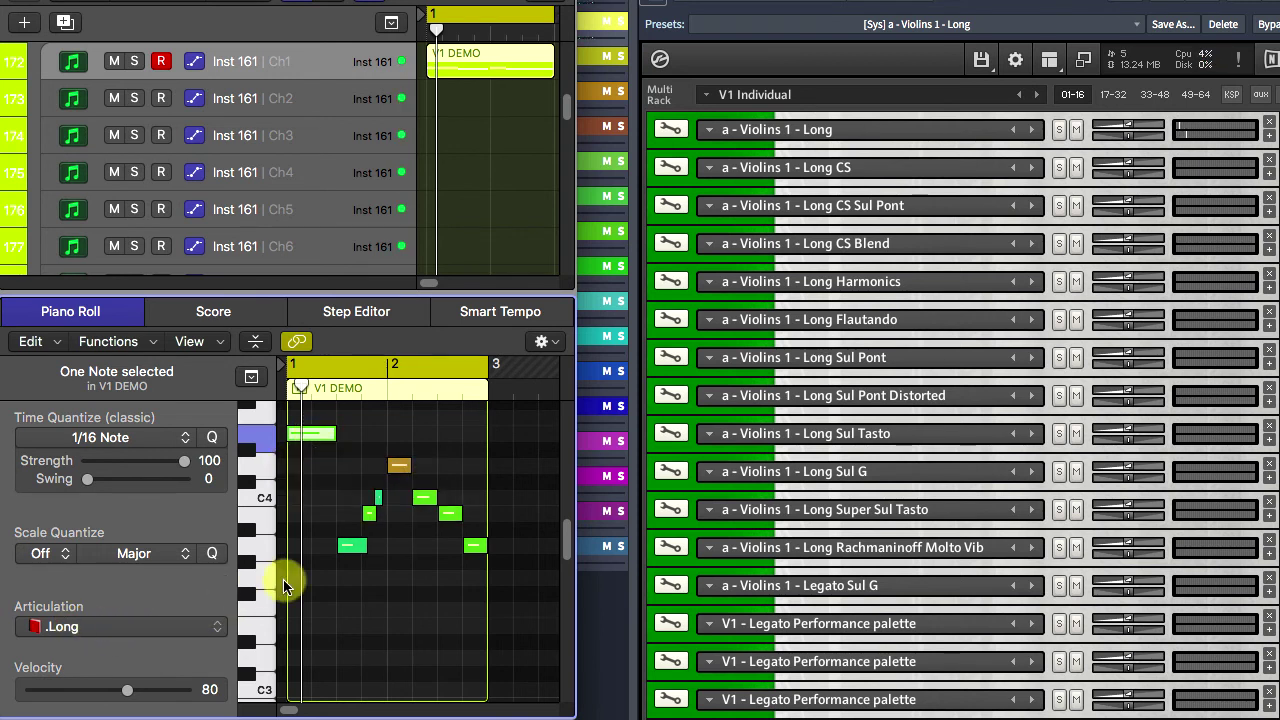
{"action": "left_click", "coordinate": [352, 545]}
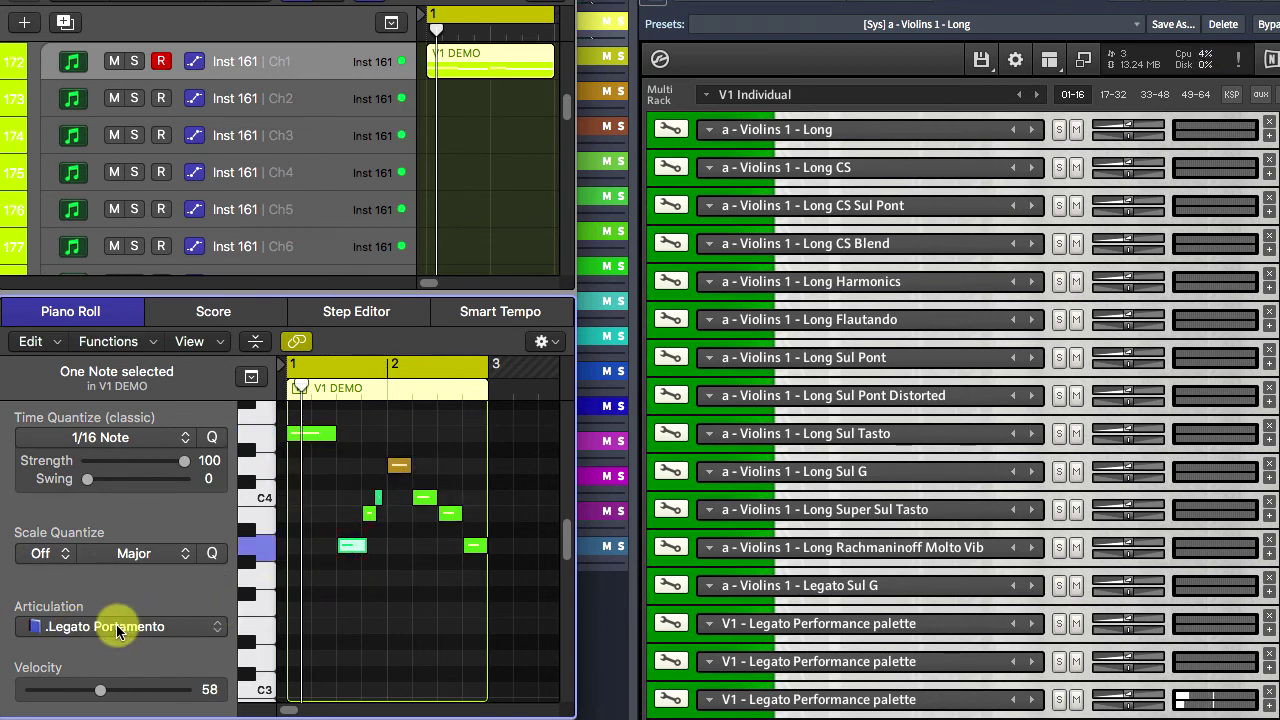
{"action": "left_click", "coordinate": [369, 513]}
{"action": "left_click", "coordinate": [399, 465]}
{"action": "left_click", "coordinate": [424, 498]}
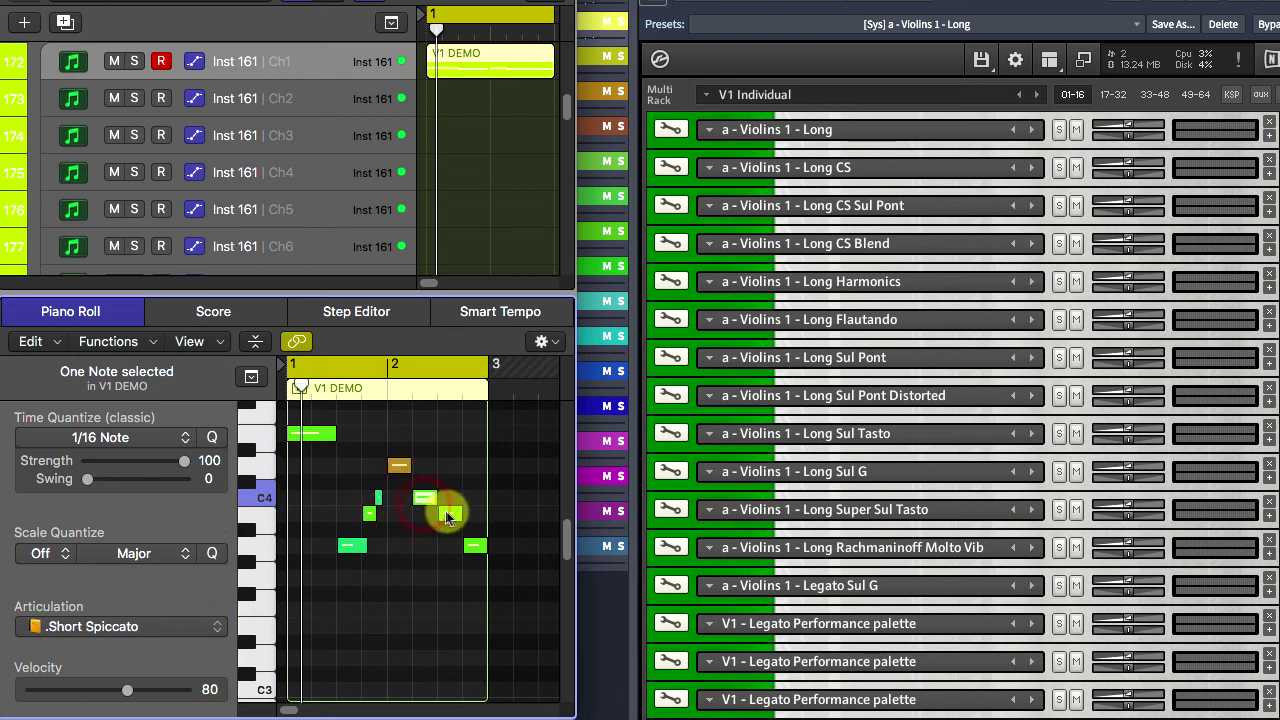
Step: Deselect the notes, play the V1 DEMO region, and show the Tremolo and Short rack patches
{"action": "left_click", "coordinate": [474, 545]}
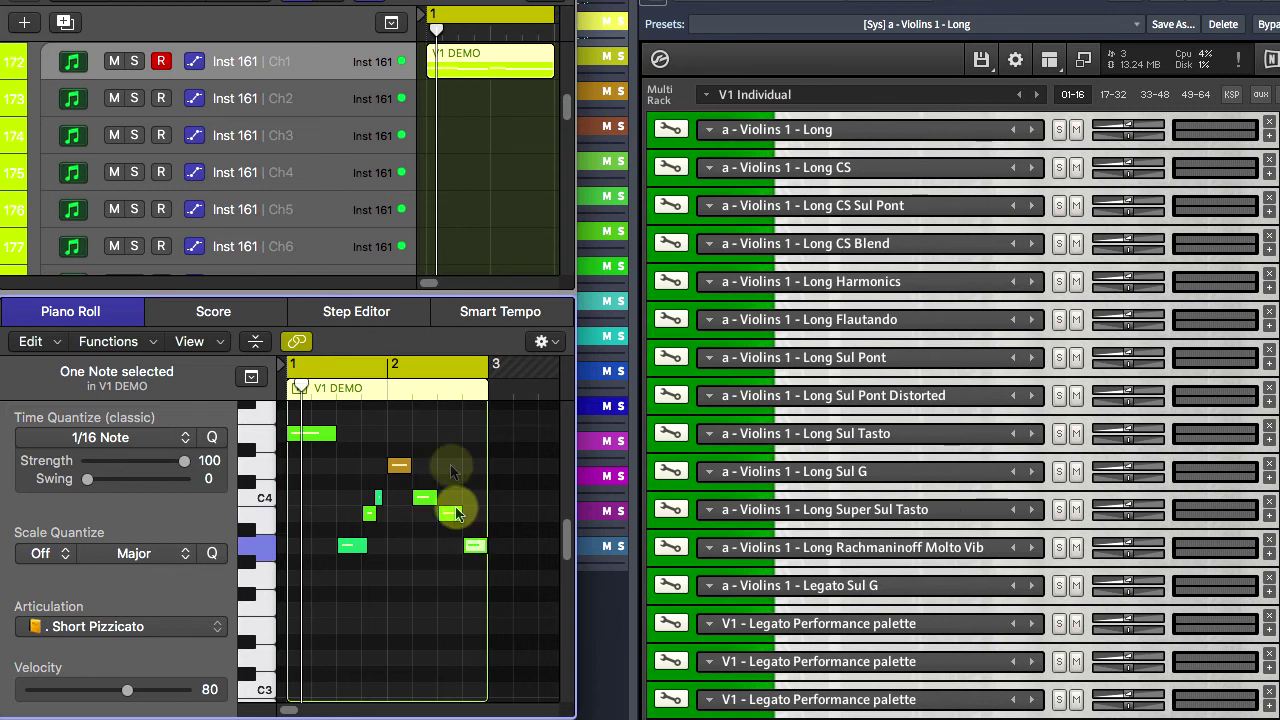
{"action": "left_click", "coordinate": [455, 457]}
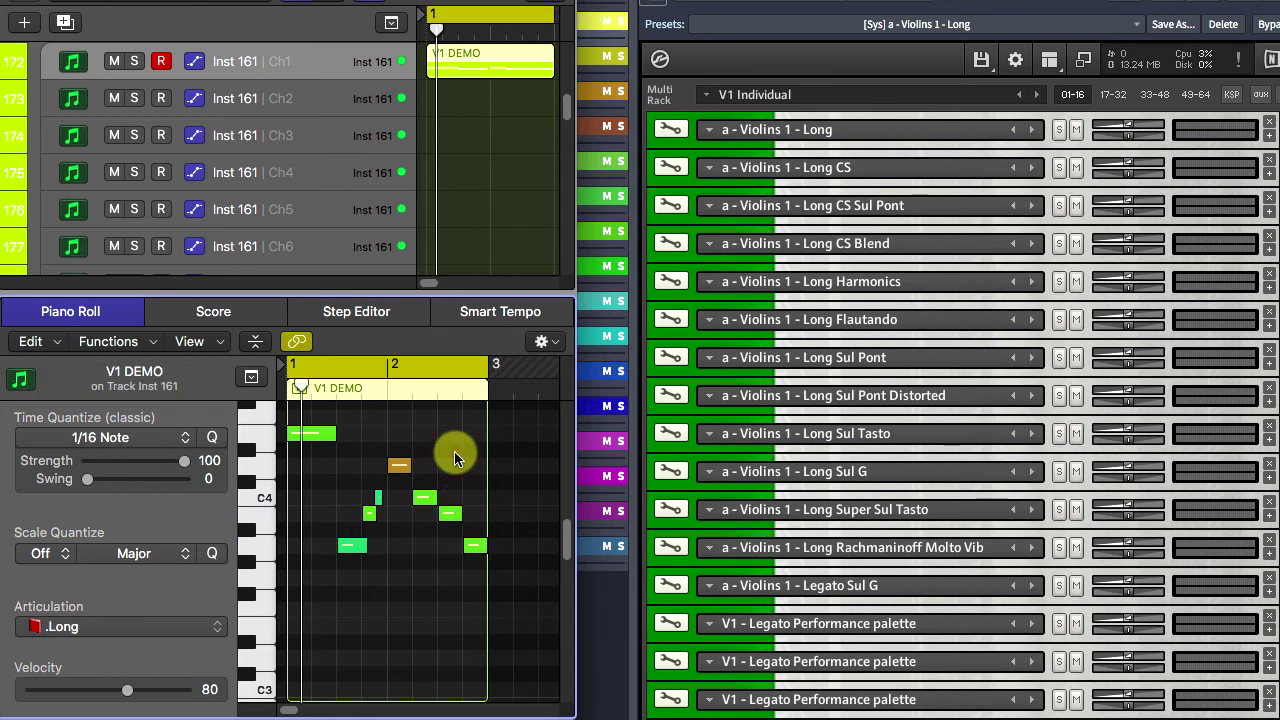
{"action": "key", "text": "space"}
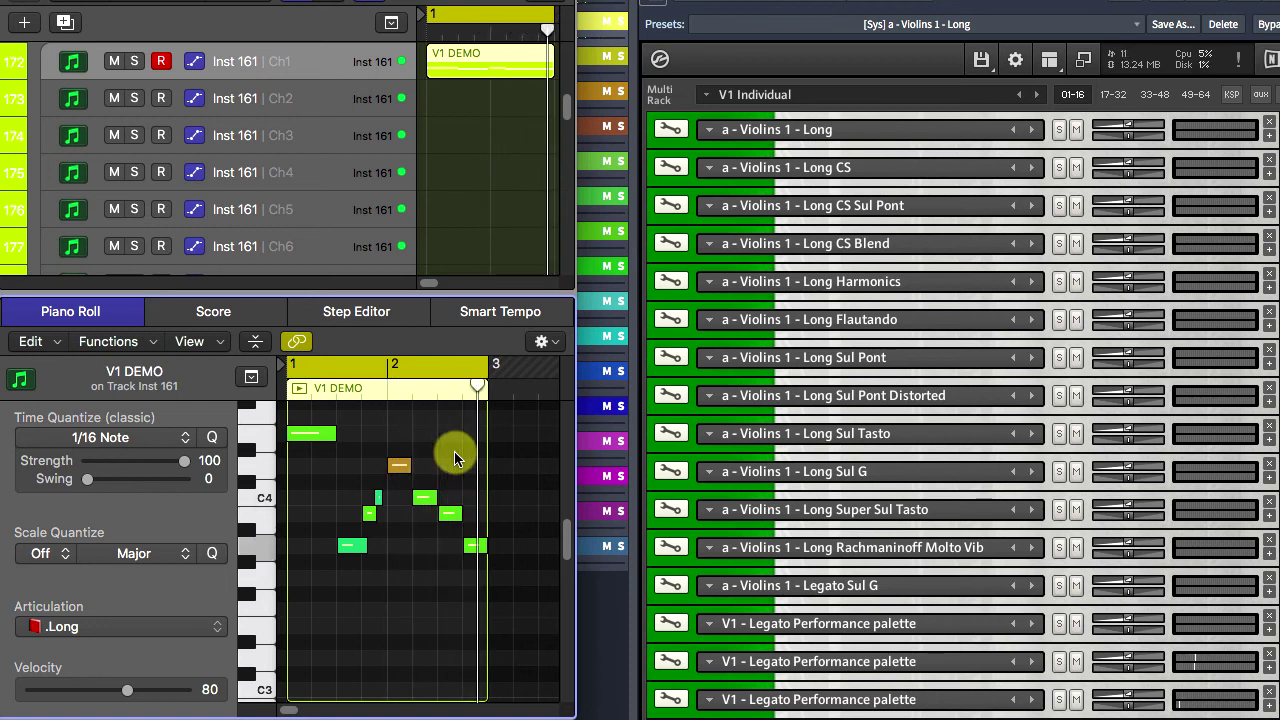
{"action": "left_click", "coordinate": [1114, 97]}
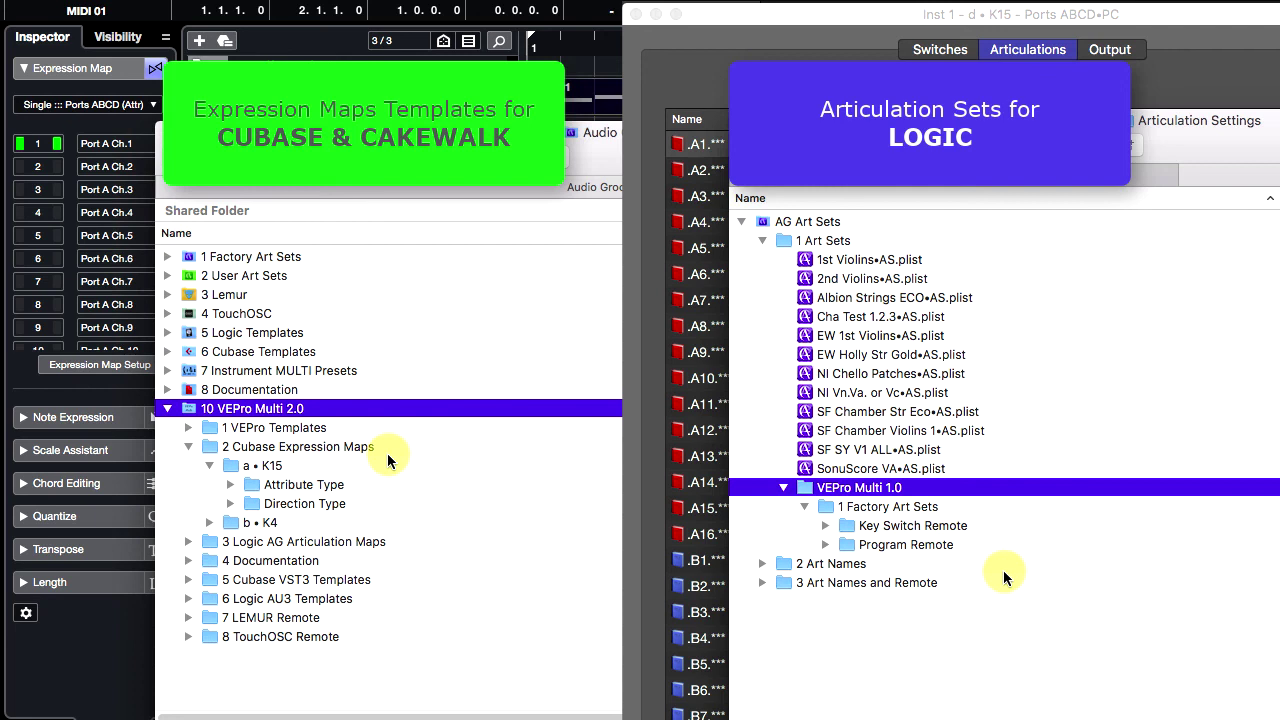
Step: Expand Attribute Type and Program Remote > a • K15, then select d • K15 - Ports ABCD•PC.plist
{"action": "left_click", "coordinate": [230, 485]}
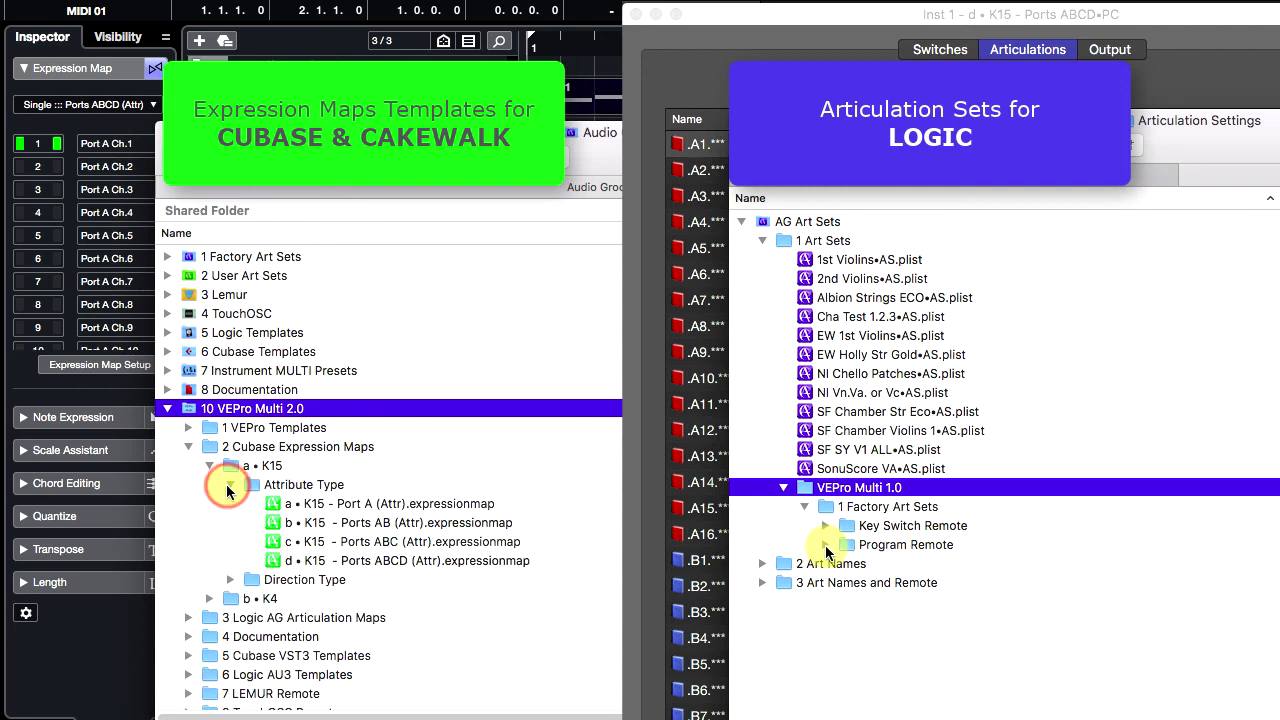
{"action": "left_click", "coordinate": [825, 545]}
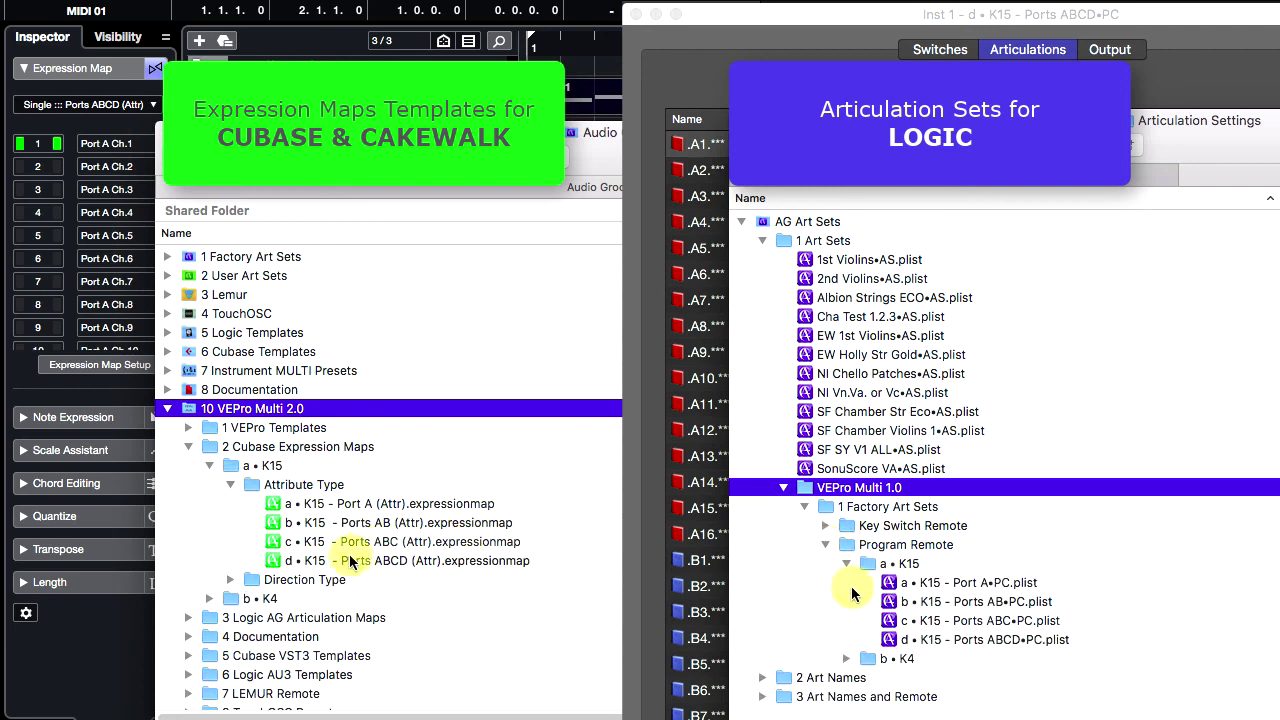
{"action": "left_click", "coordinate": [970, 641]}
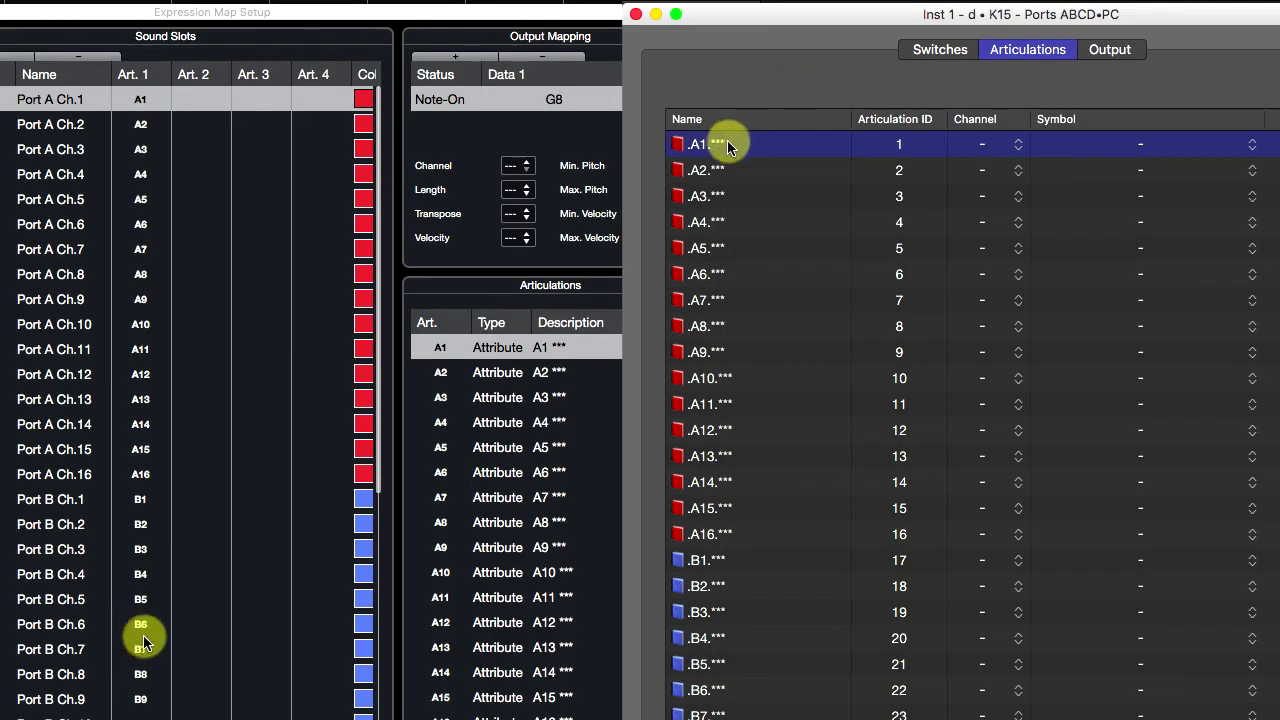
Step: Name articulation A1 'Long' in both Cubase and Logic, then begin editing A2's description and name
{"action": "left_click", "coordinate": [729, 144]}
{"action": "double_click", "coordinate": [563, 346]}
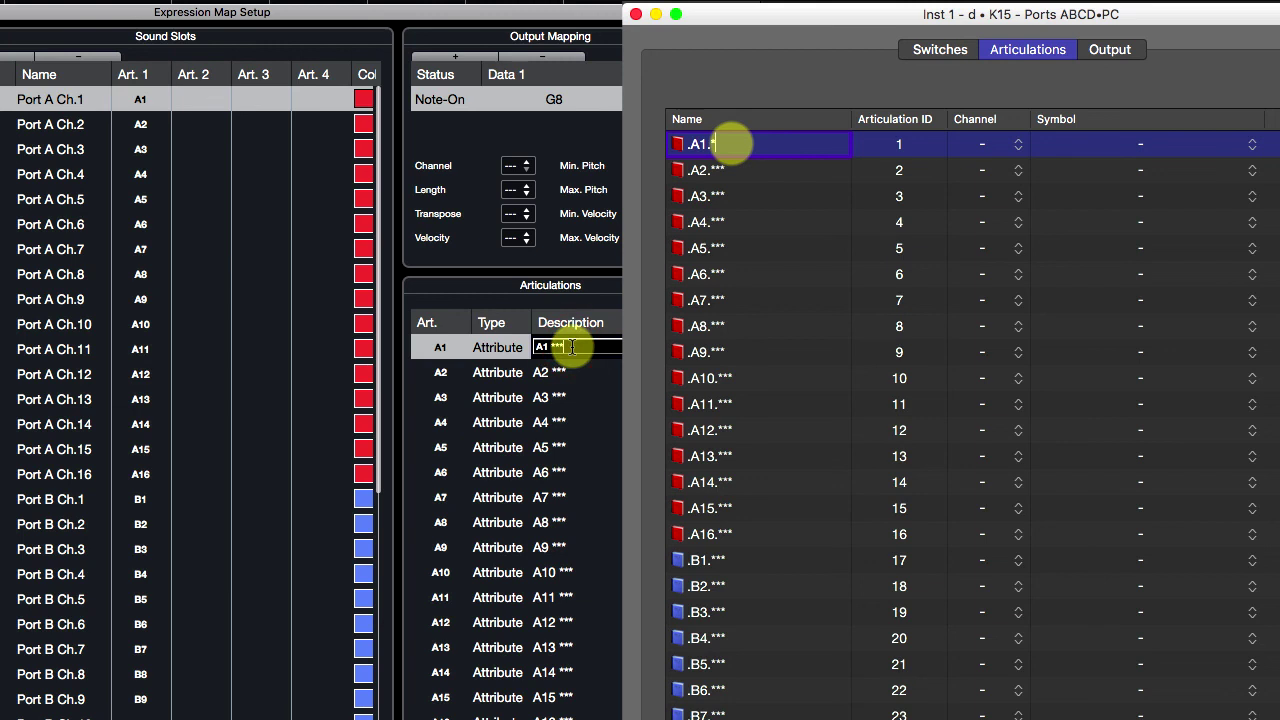
{"action": "type", "text": "Long"}
{"action": "left_click", "coordinate": [725, 170]}
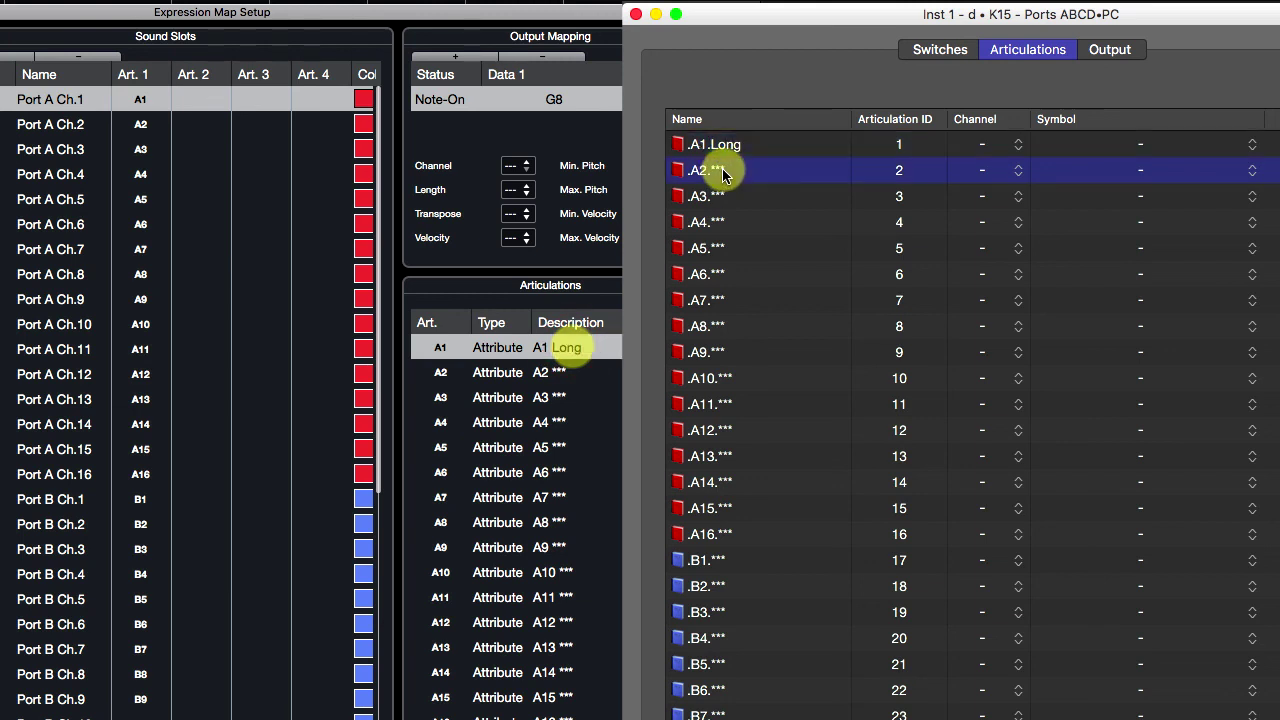
{"action": "left_click", "coordinate": [575, 372]}
{"action": "left_click", "coordinate": [733, 170]}
{"action": "left_click", "coordinate": [575, 372]}
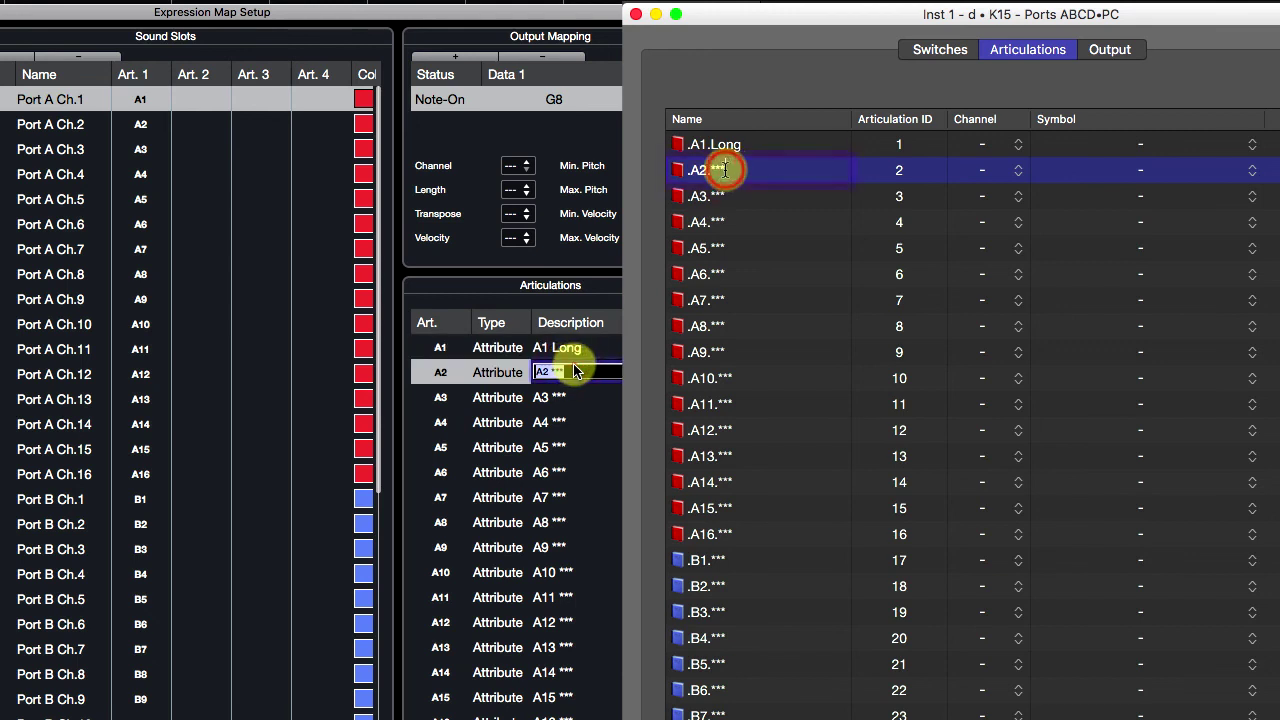
{"action": "left_click", "coordinate": [575, 374]}
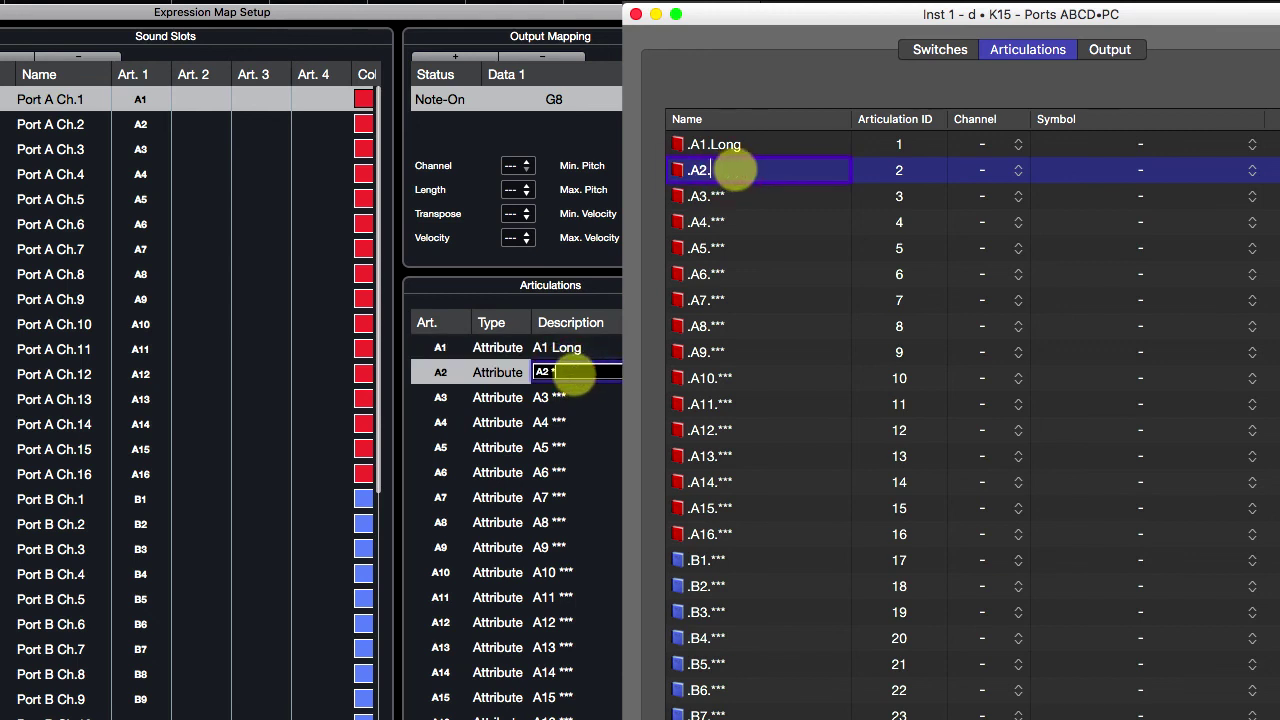